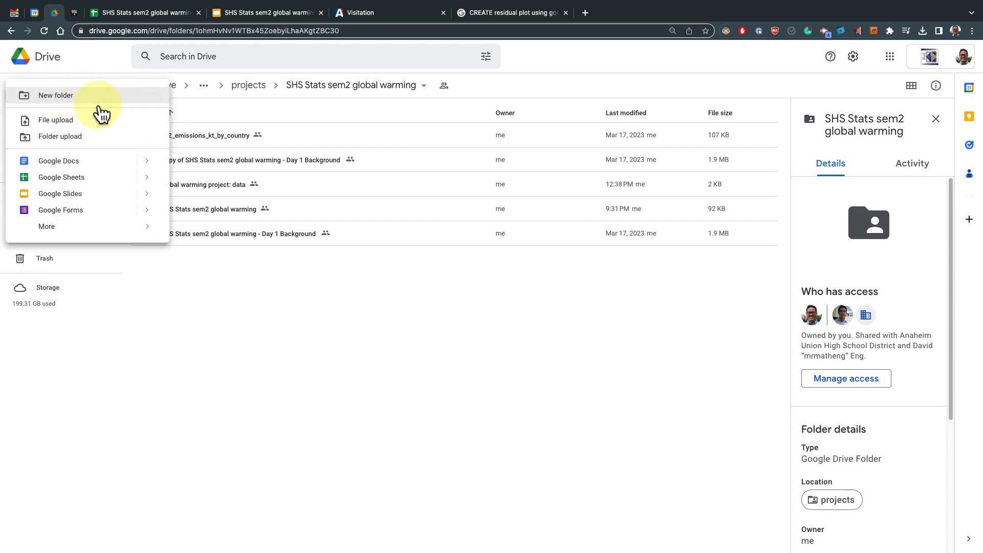
Open the "global warming project: data" spreadsheet from the SHS Stats sem2 global warming folder
{"action": "left_click", "coordinate": [251, 308]}
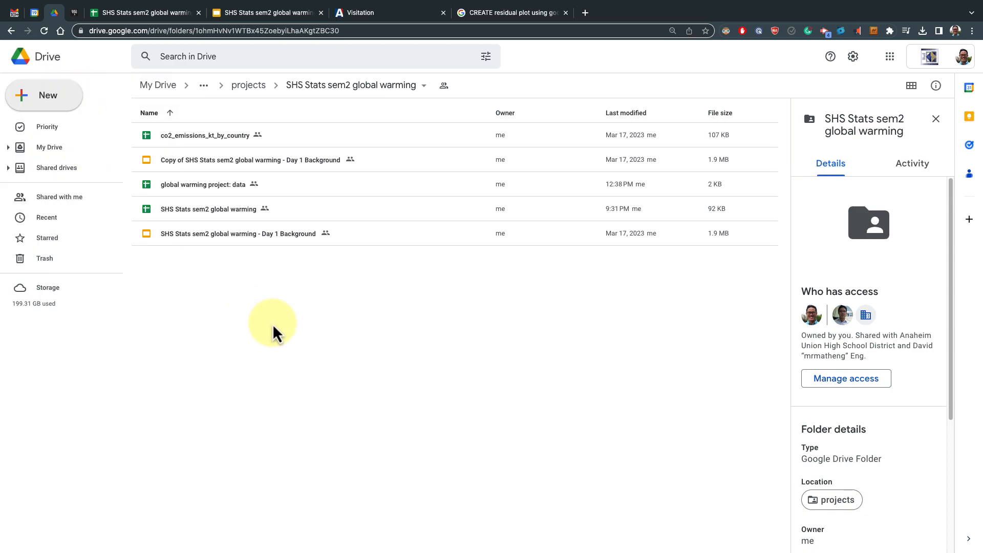
{"action": "left_click", "coordinate": [197, 187]}
{"action": "double_click", "coordinate": [197, 187]}
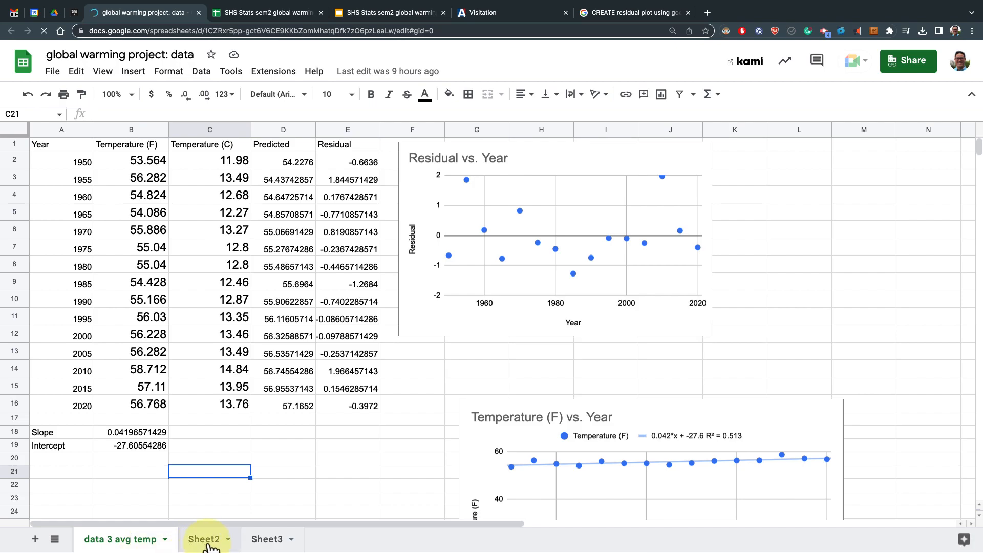
Add a new sheet and rename it "data avg temp live"
{"action": "left_click", "coordinate": [33, 540]}
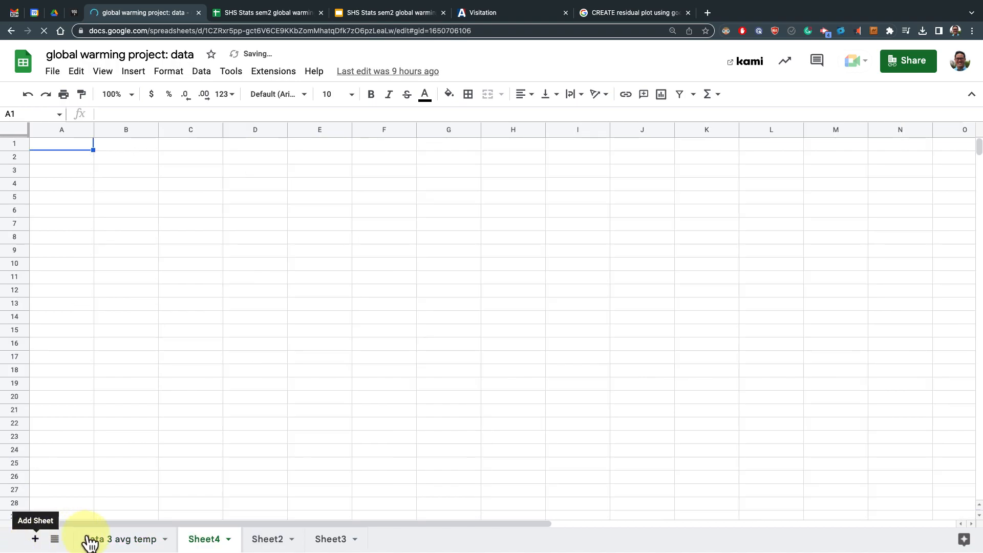
{"action": "left_click", "coordinate": [228, 541]}
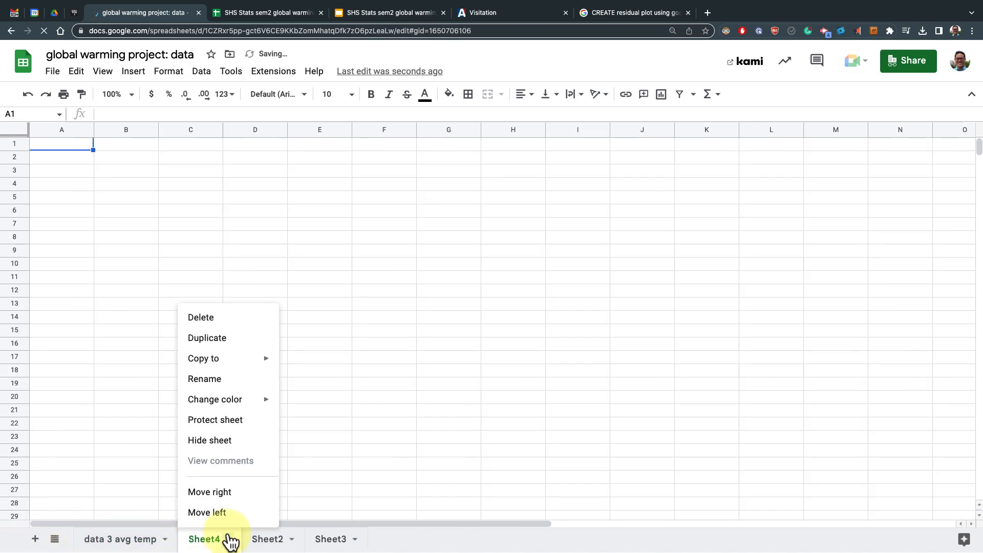
{"action": "left_click", "coordinate": [224, 380]}
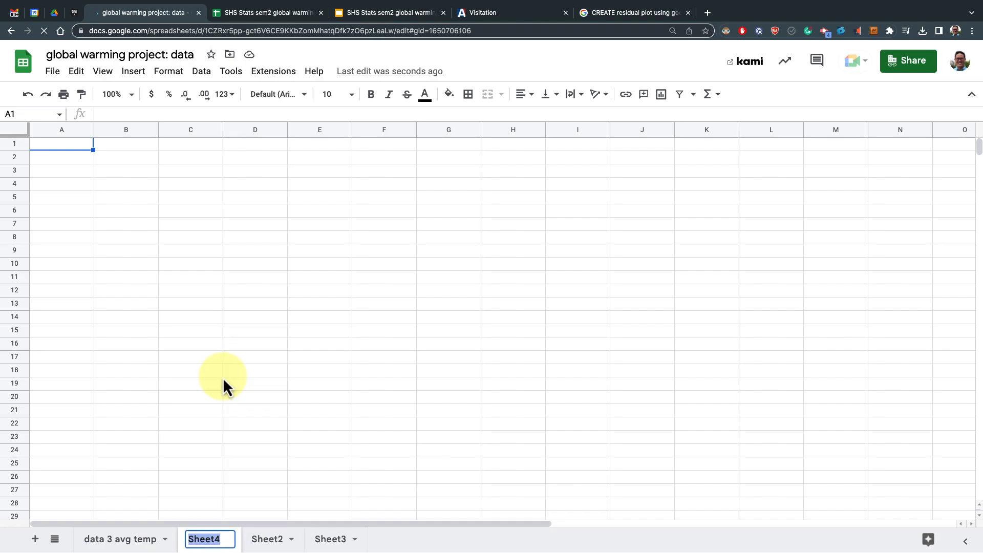
{"action": "type", "text": "data avg temp"}
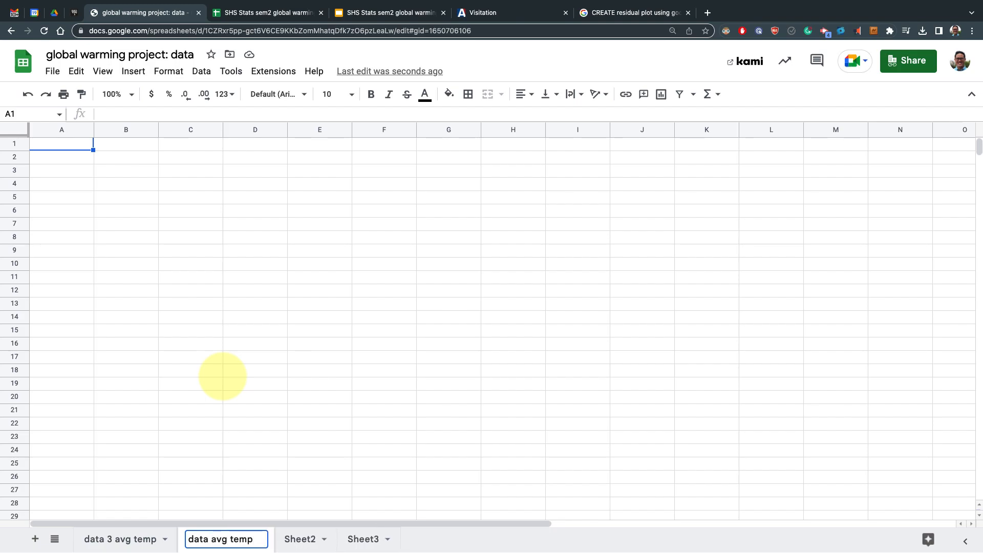
{"action": "key", "text": "BackSpace"}
{"action": "type", "text": "live"}
{"action": "key", "text": "Return"}
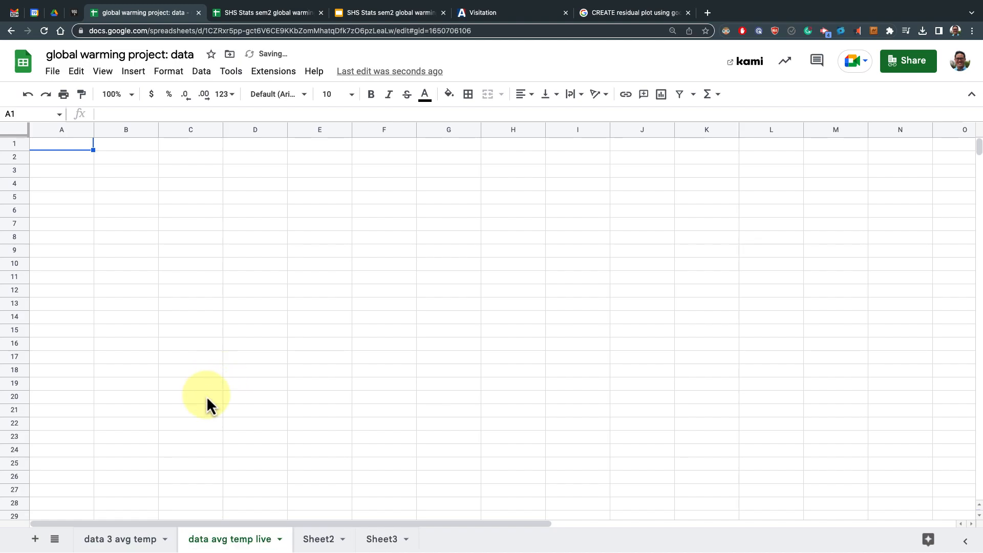
Copy the Year and Temperature (C) columns from the World Average Temperature slide's table
{"action": "left_click", "coordinate": [207, 318]}
{"action": "left_click", "coordinate": [82, 145]}
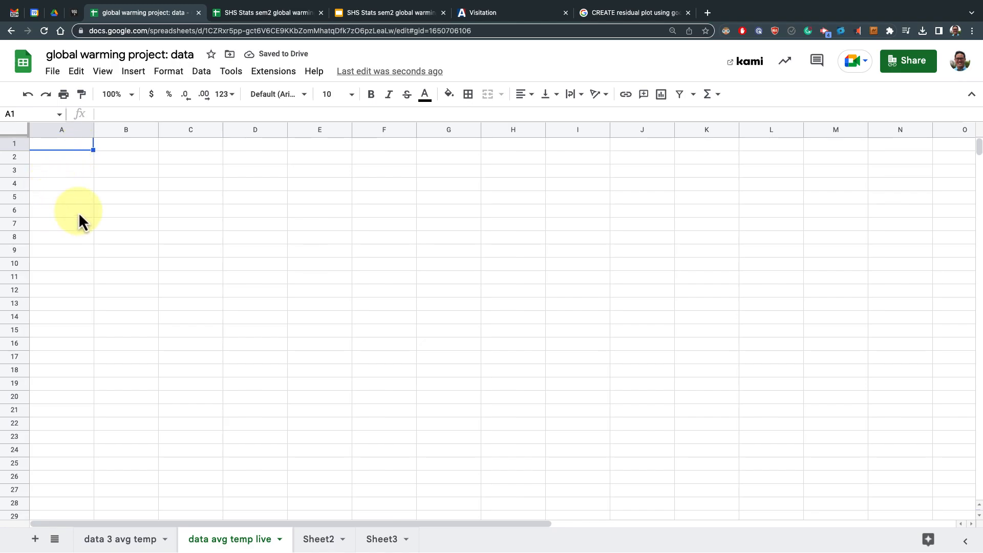
{"action": "left_click", "coordinate": [266, 15]}
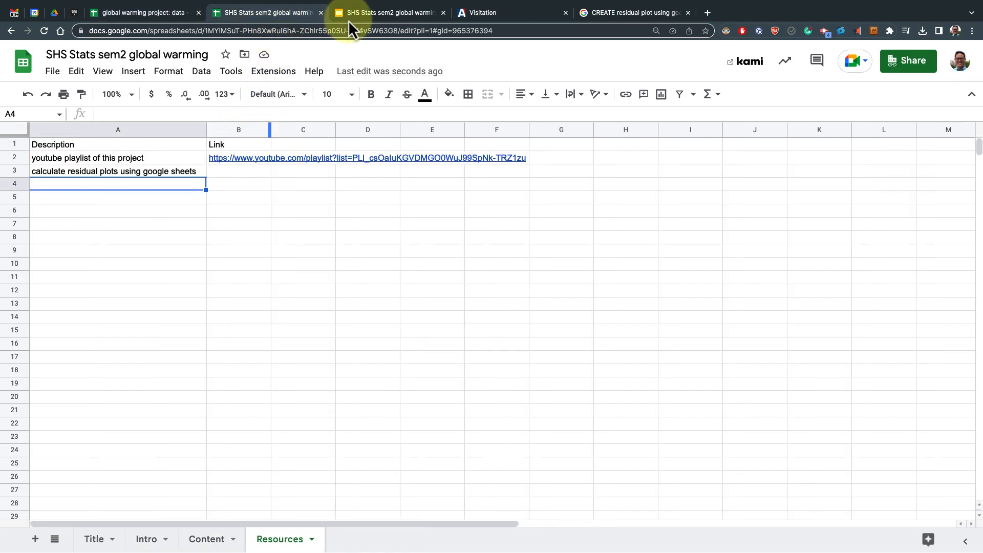
{"action": "left_click_drag", "start_coordinate": [354, 17], "coordinate": [253, 17]}
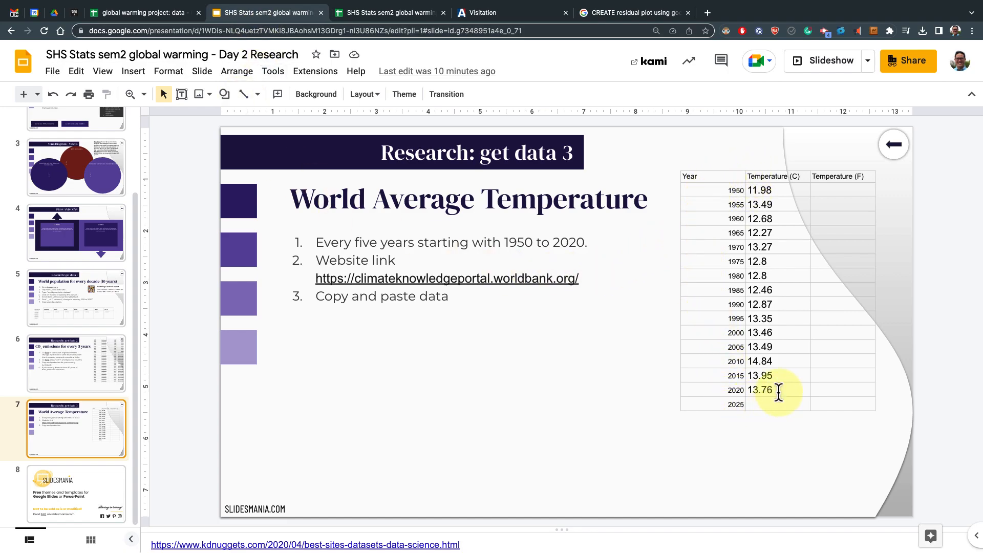
{"action": "left_click_drag", "start_coordinate": [778, 392], "coordinate": [719, 180]}
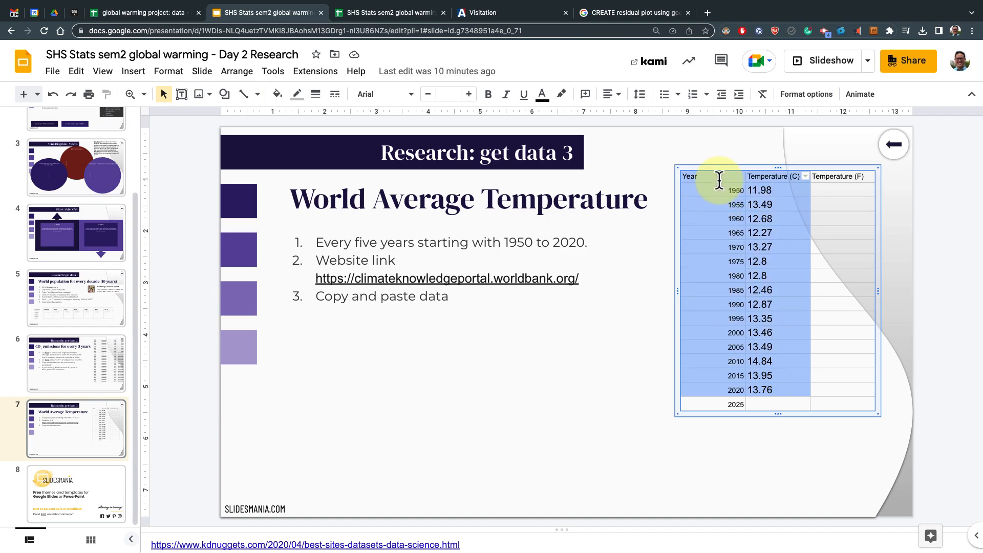
{"action": "right_click", "coordinate": [719, 181]}
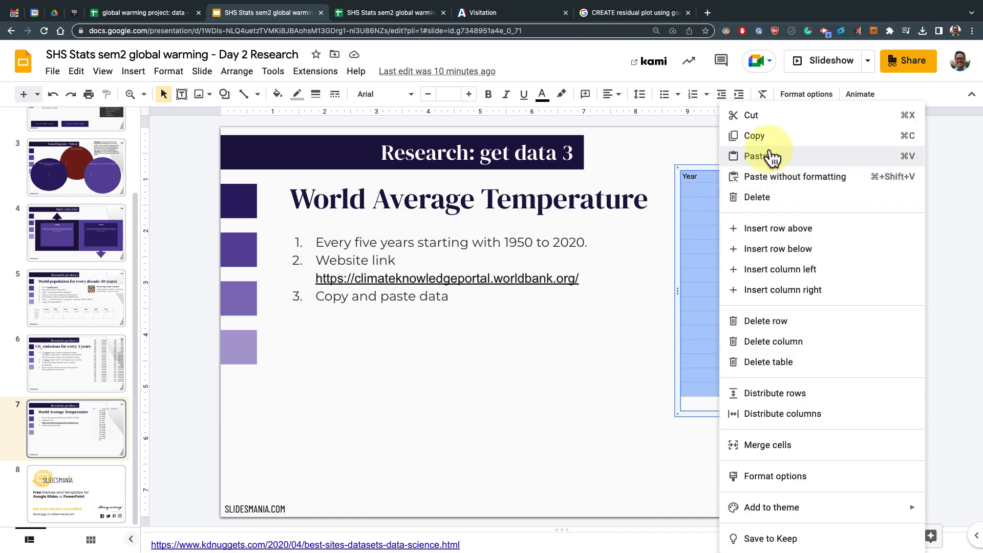
{"action": "left_click", "coordinate": [769, 140]}
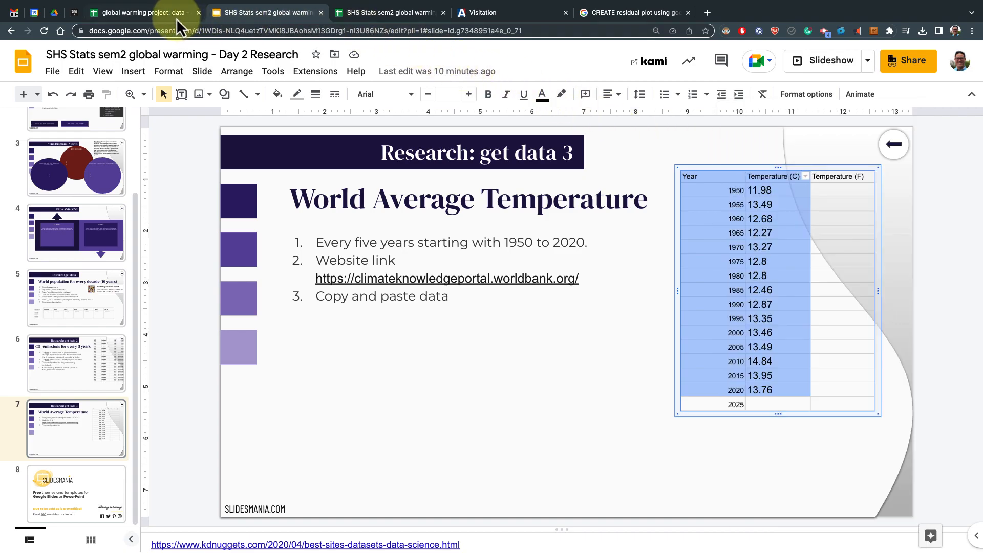
Paste the copied table into cell A1 of the new sheet
{"action": "left_click", "coordinate": [176, 17]}
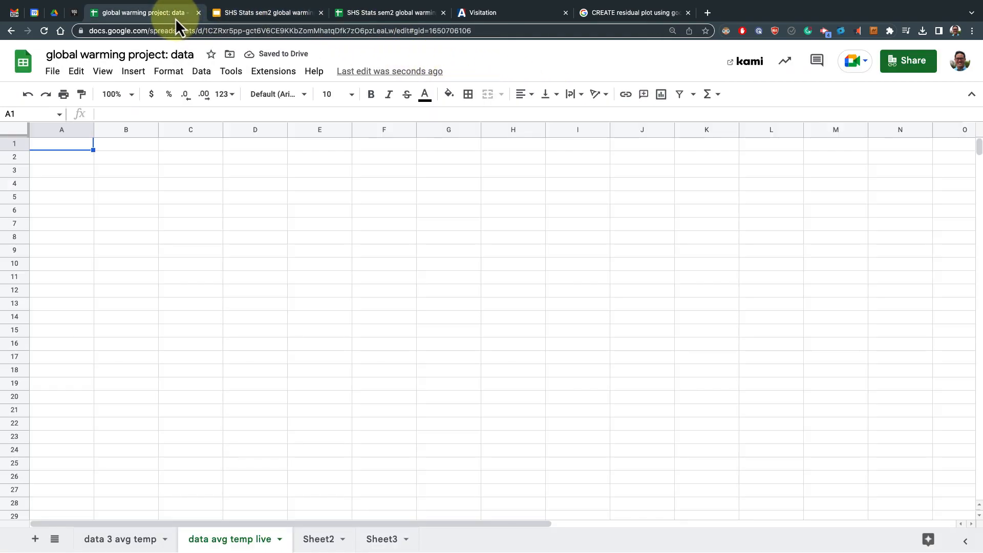
{"action": "right_click", "coordinate": [77, 148]}
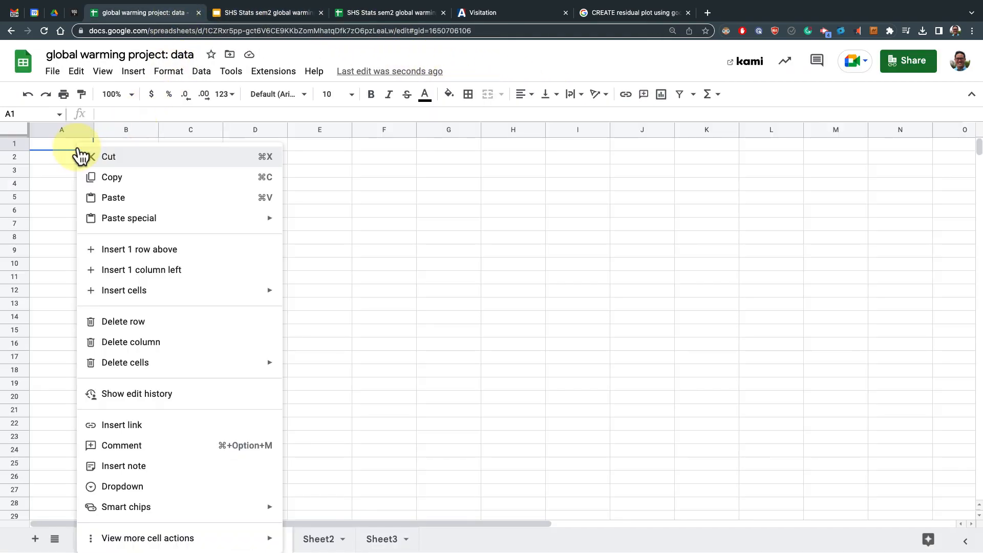
{"action": "left_click", "coordinate": [120, 199]}
{"action": "left_click", "coordinate": [177, 270]}
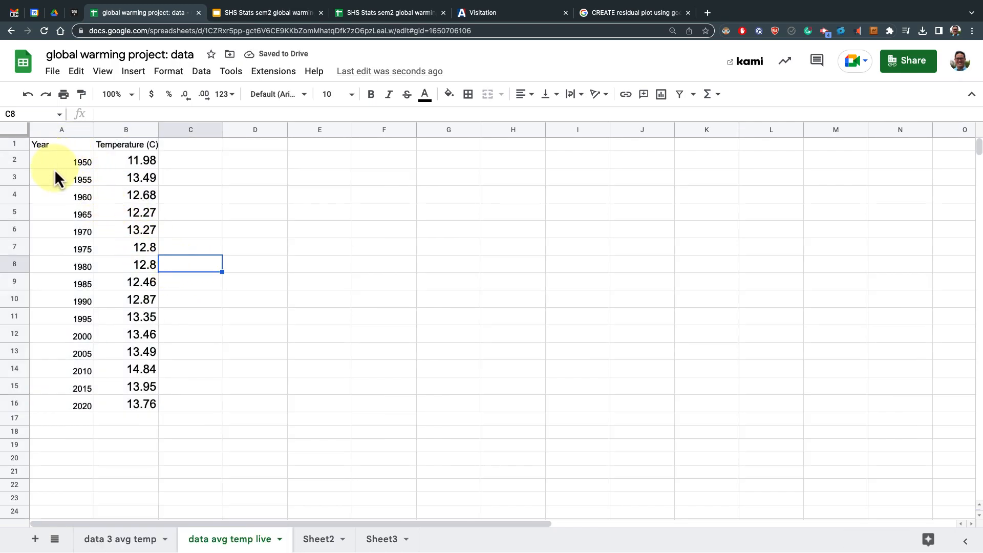
Enter the years 1950, 1955 and 1960 in cells C2 to C4 and select them
{"action": "left_click", "coordinate": [189, 162]}
{"action": "type", "text": "1950"}
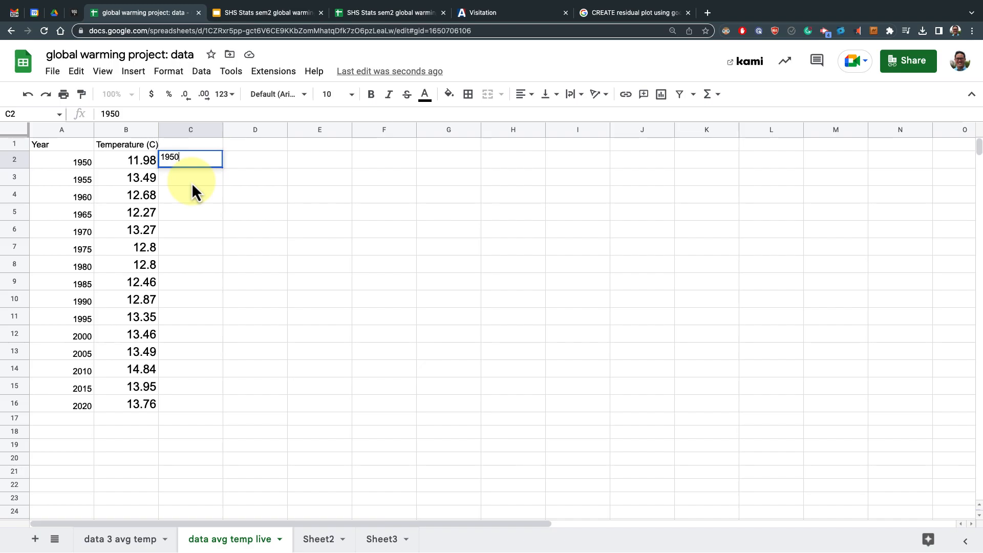
{"action": "key", "text": "Return"}
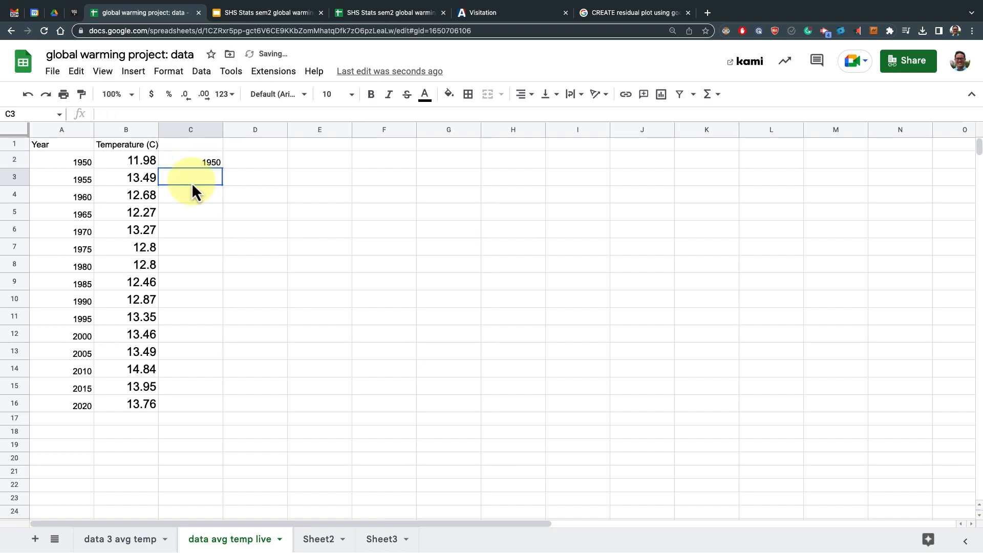
{"action": "type", "text": "1955"}
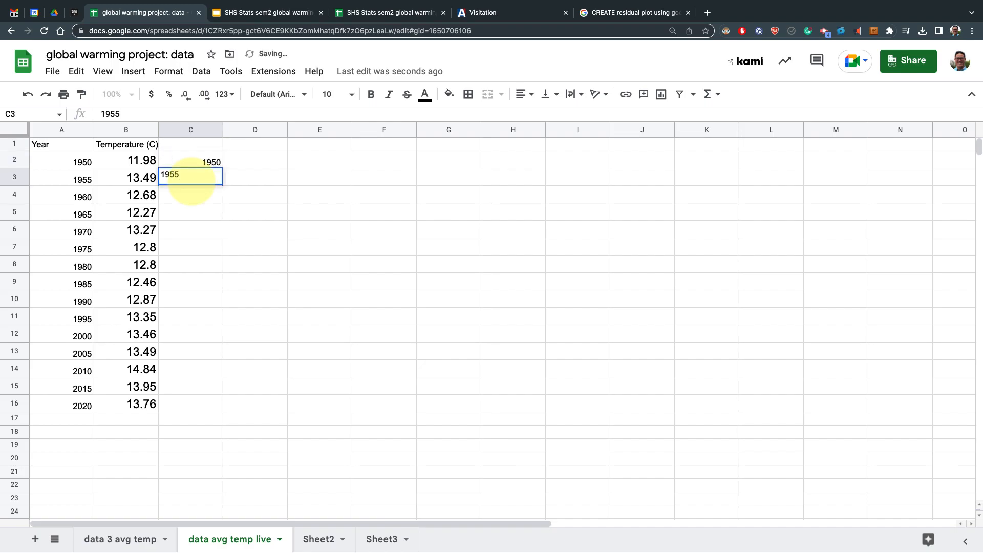
{"action": "key", "text": "Return"}
{"action": "type", "text": "1960"}
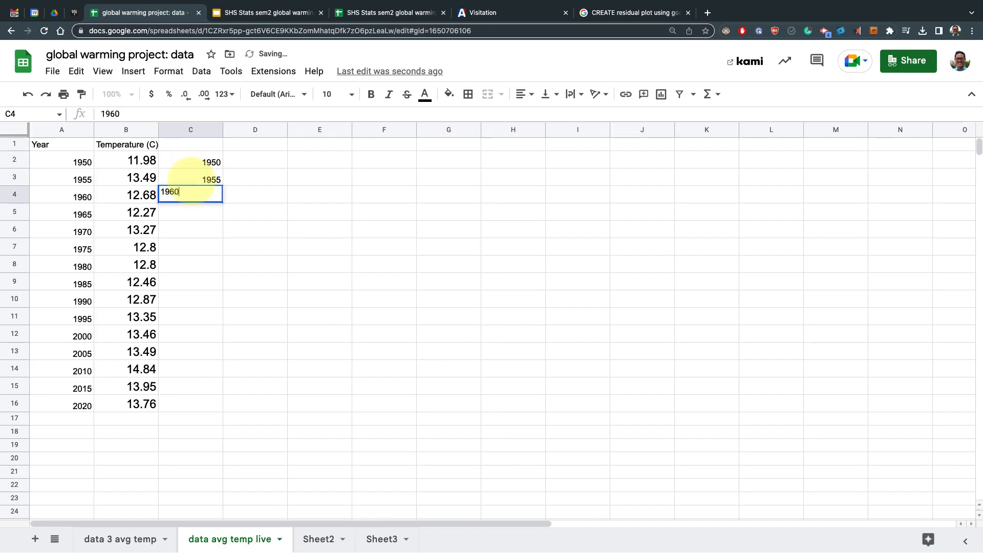
{"action": "key", "text": "Return"}
{"action": "left_click", "coordinate": [214, 164]}
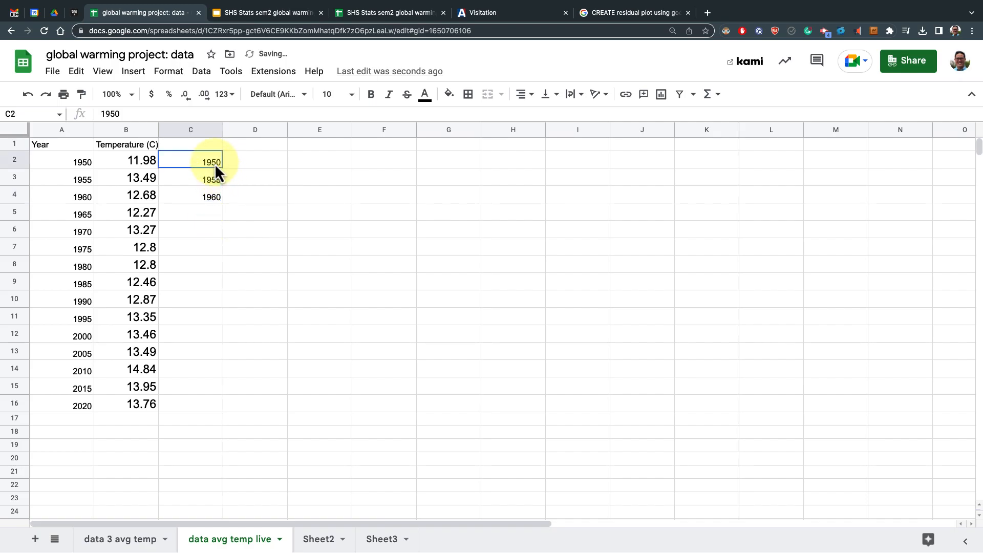
{"action": "left_click", "coordinate": [216, 197], "text": "shift"}
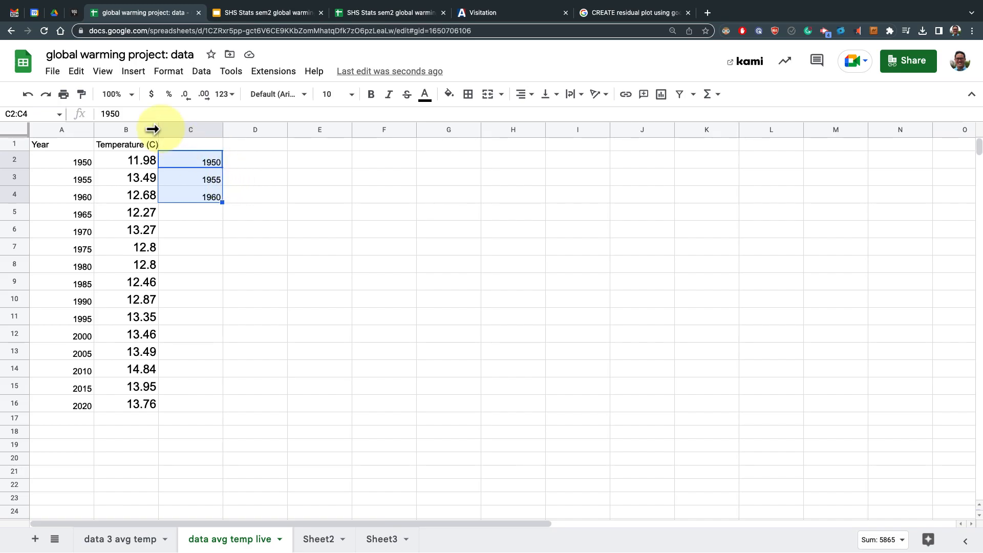
Extend the year series down column C through row 16
{"action": "left_click", "coordinate": [133, 96]}
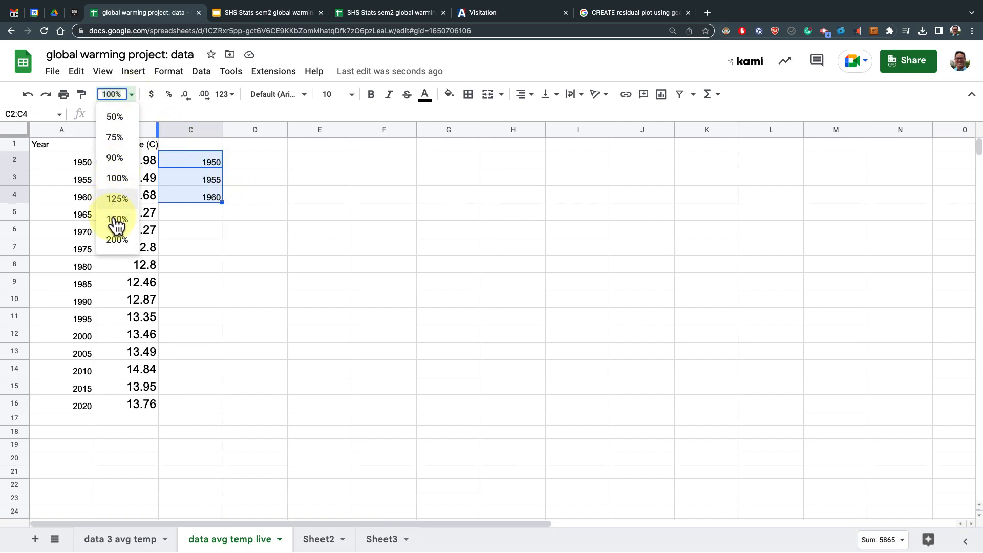
{"action": "left_click", "coordinate": [134, 205]}
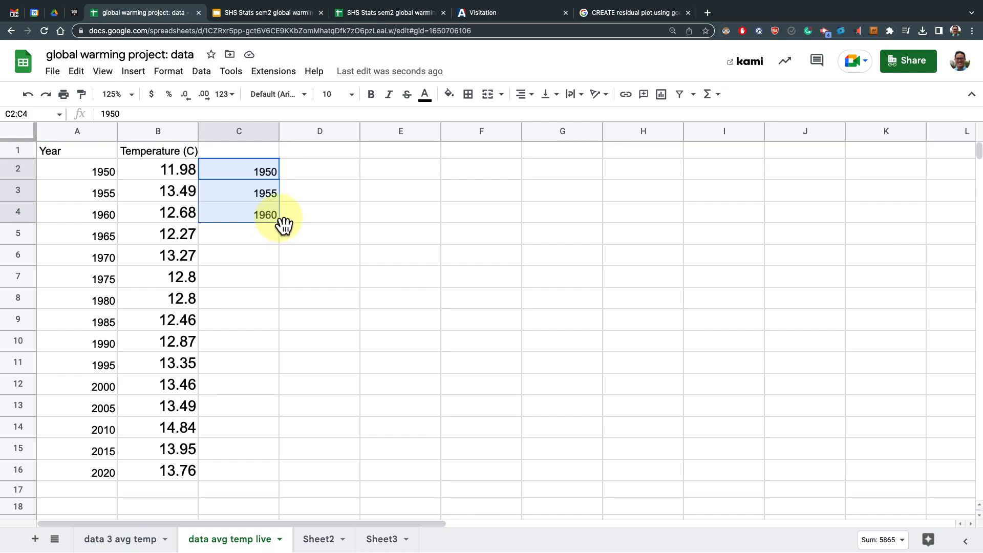
{"action": "left_click_drag", "start_coordinate": [279, 222], "coordinate": [262, 470]}
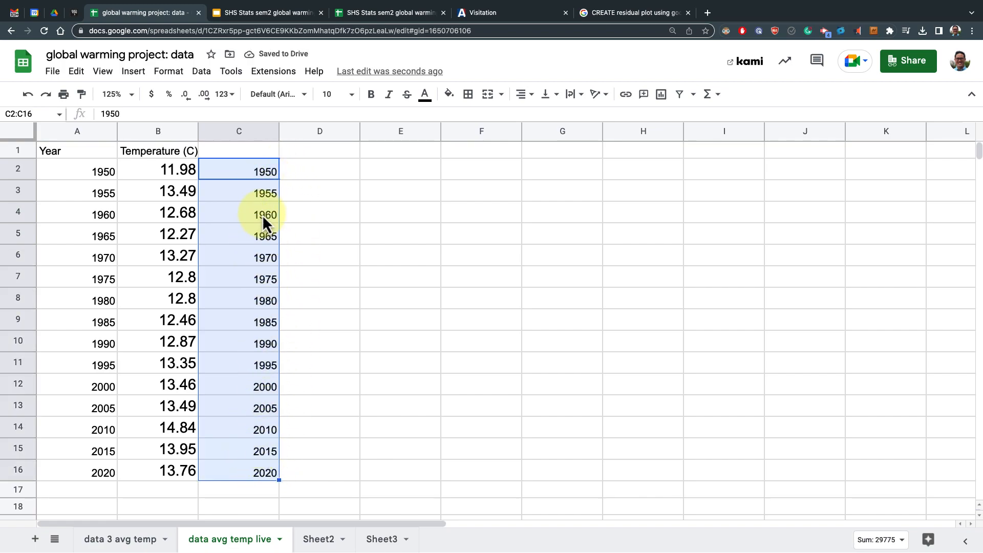
Undo the year series fill and the typed years in column C
{"action": "left_click", "coordinate": [29, 95]}
{"action": "left_click", "coordinate": [28, 95]}
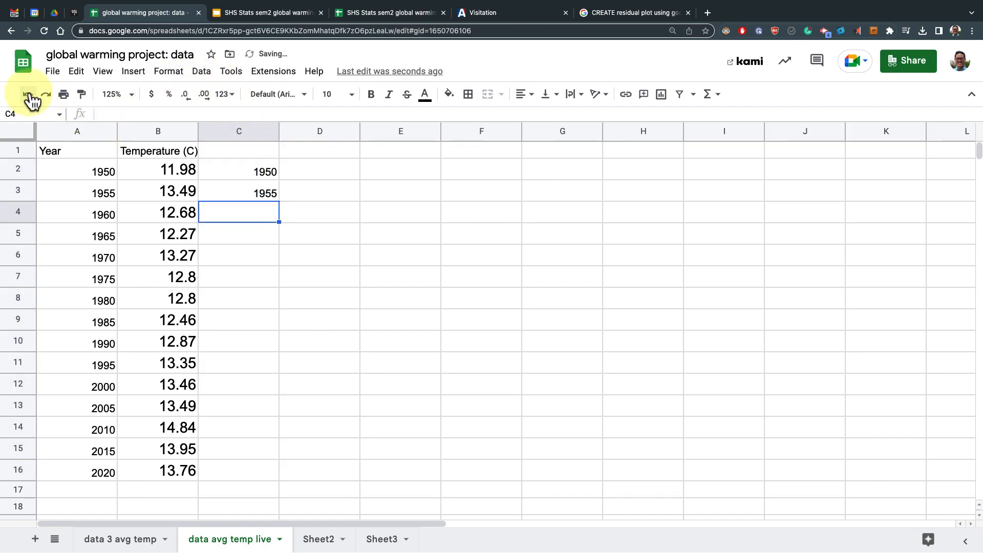
{"action": "left_click", "coordinate": [28, 95]}
{"action": "left_click", "coordinate": [28, 96]}
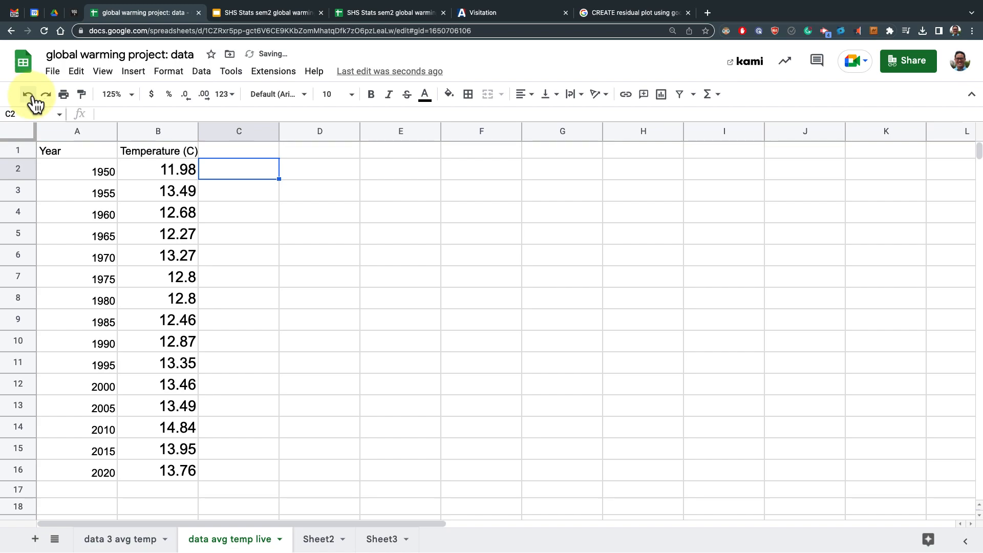
Copy the Temperature (C) header into C1 and edit it to read "Temperature (F)"
{"action": "left_click", "coordinate": [216, 151]}
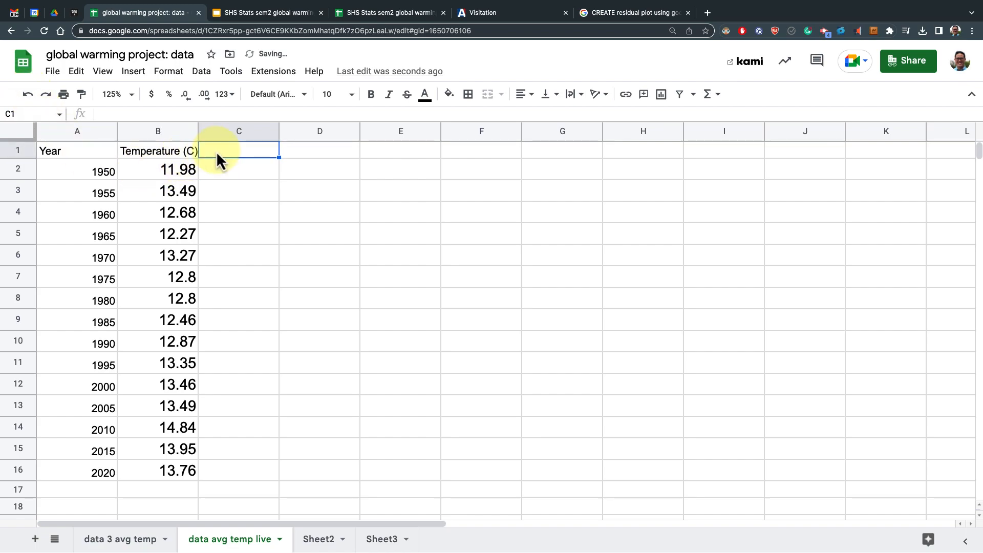
{"action": "left_click", "coordinate": [184, 155]}
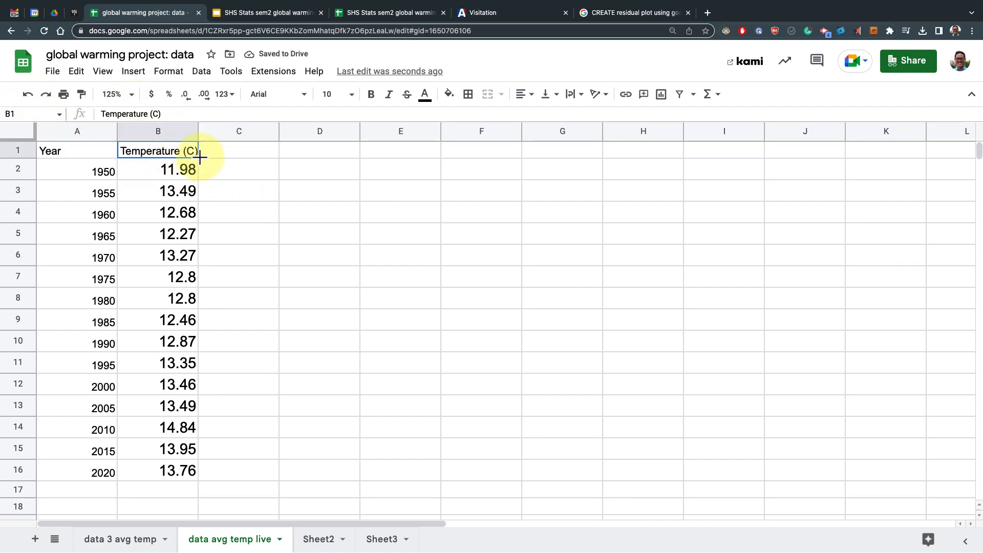
{"action": "left_click_drag", "start_coordinate": [199, 134], "coordinate": [273, 168]}
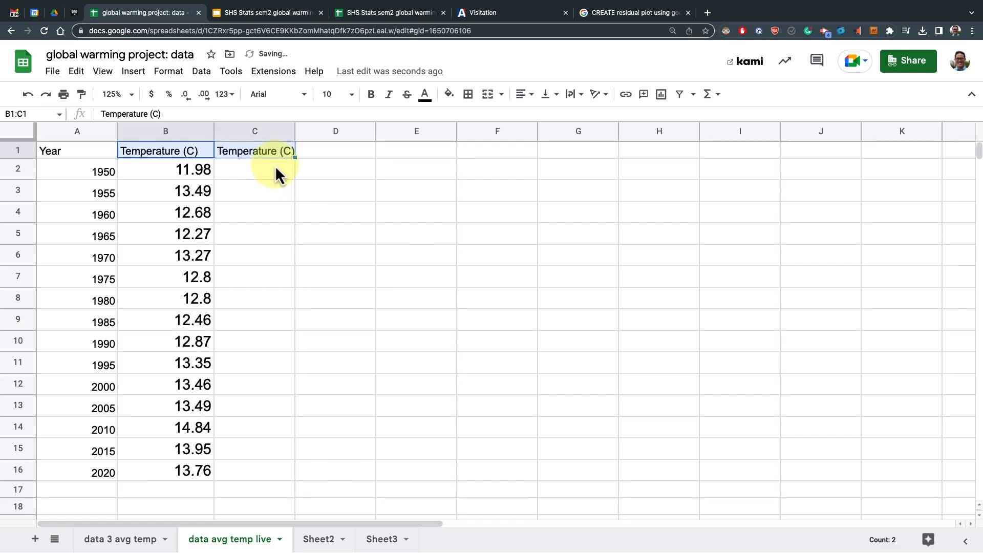
{"action": "left_click", "coordinate": [285, 152]}
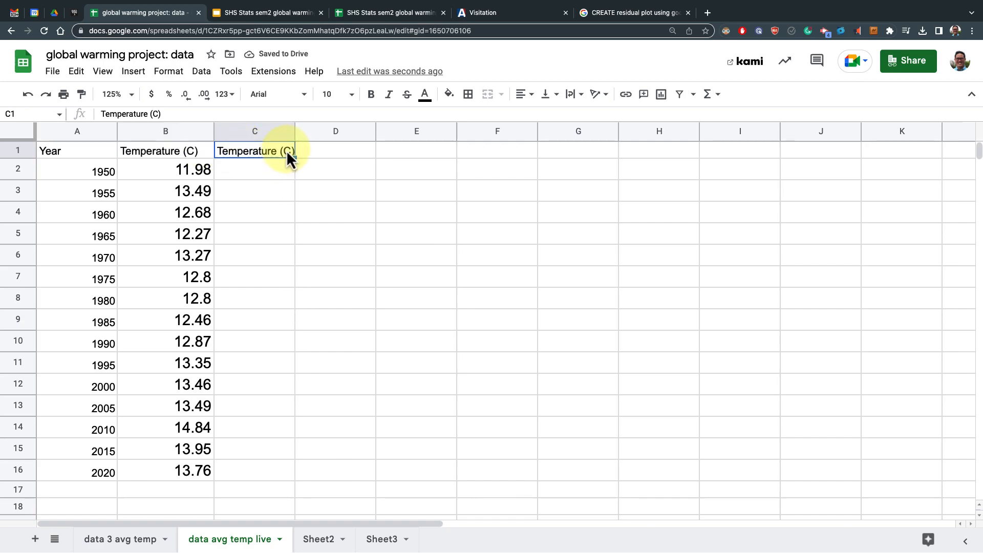
{"action": "left_click", "coordinate": [159, 115]}
{"action": "key", "text": "BackSpace"}
{"action": "type", "text": "F"}
{"action": "key", "text": "Return"}
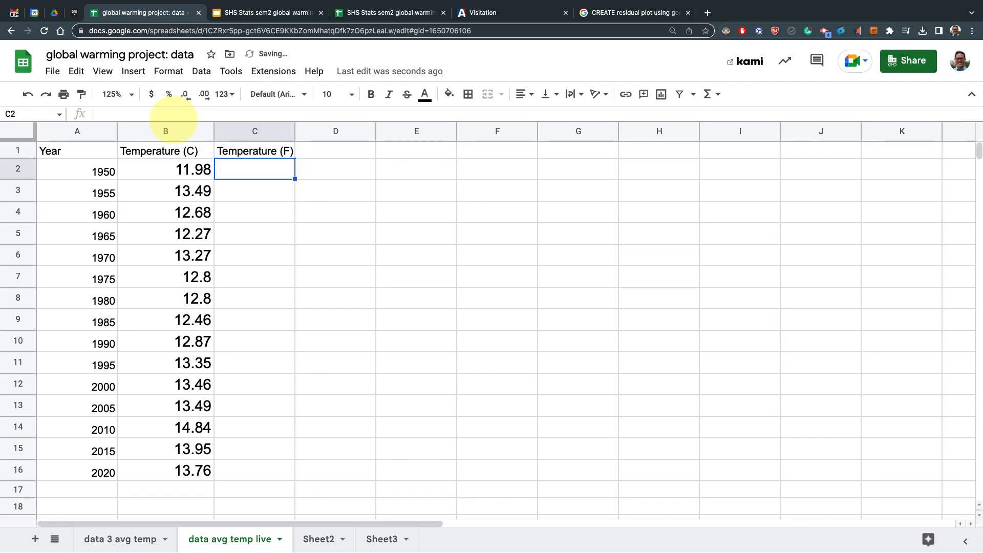
Switch to the Google search tab and search for "formula for c to f conversion"
{"action": "left_click", "coordinate": [606, 13]}
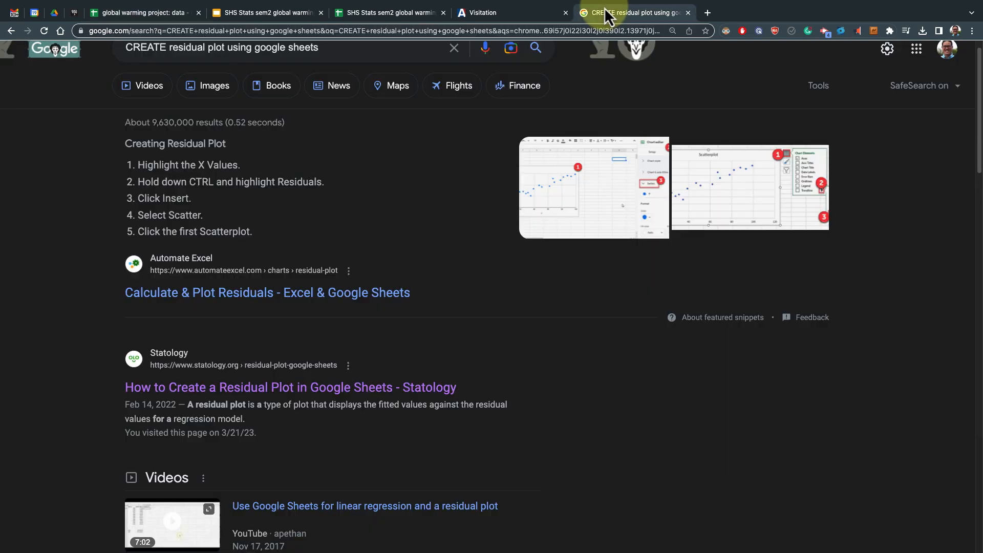
{"action": "triple_click", "coordinate": [340, 51]}
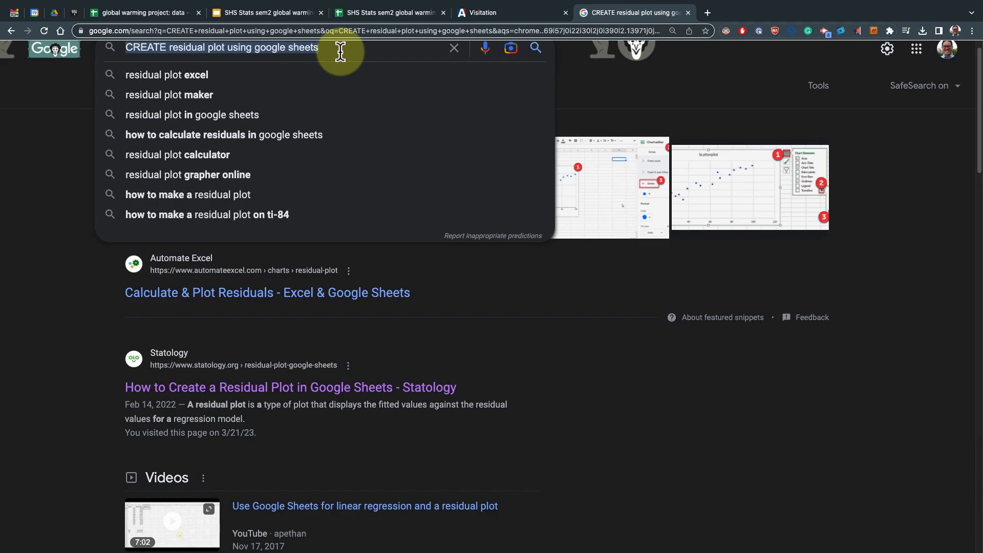
{"action": "type", "text": "formula s"}
{"action": "key", "text": "BackSpace"}
{"action": "type", "text": "formula "}
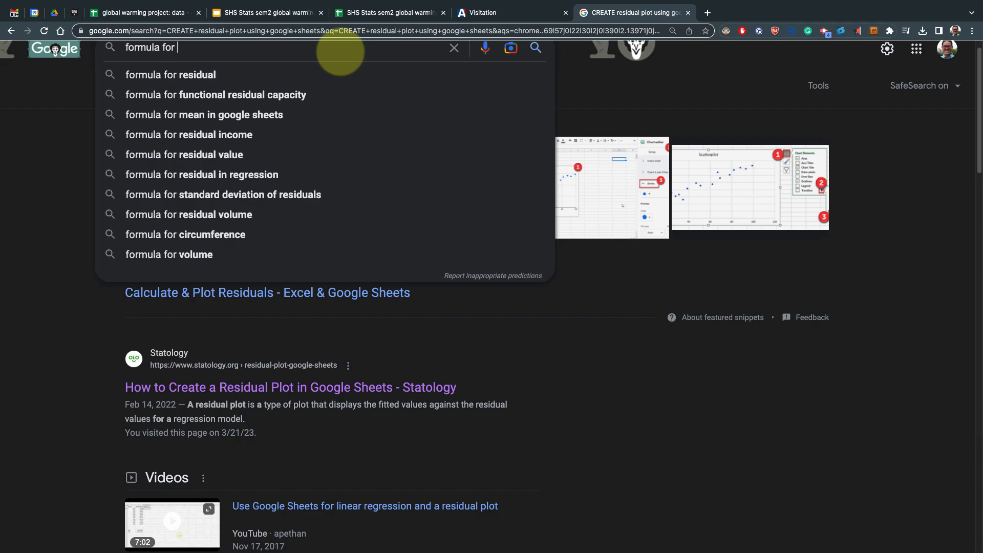
{"action": "type", "text": "f"}
{"action": "key", "text": "BackSpace"}
{"action": "type", "text": "c to f"}
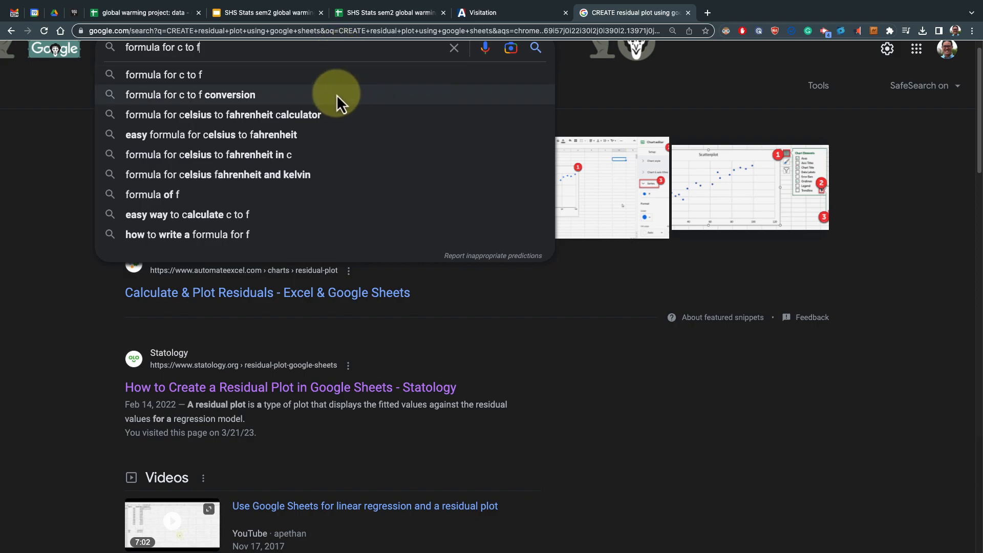
{"action": "left_click", "coordinate": [310, 97]}
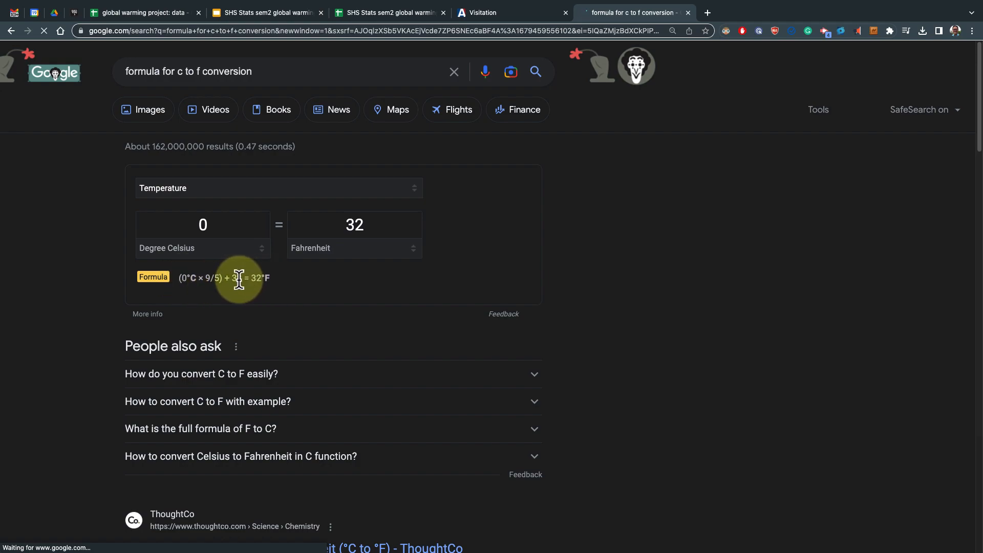
Try to paste the conversion formula into C2, then undo the paste
{"action": "left_click_drag", "start_coordinate": [241, 278], "coordinate": [177, 282]}
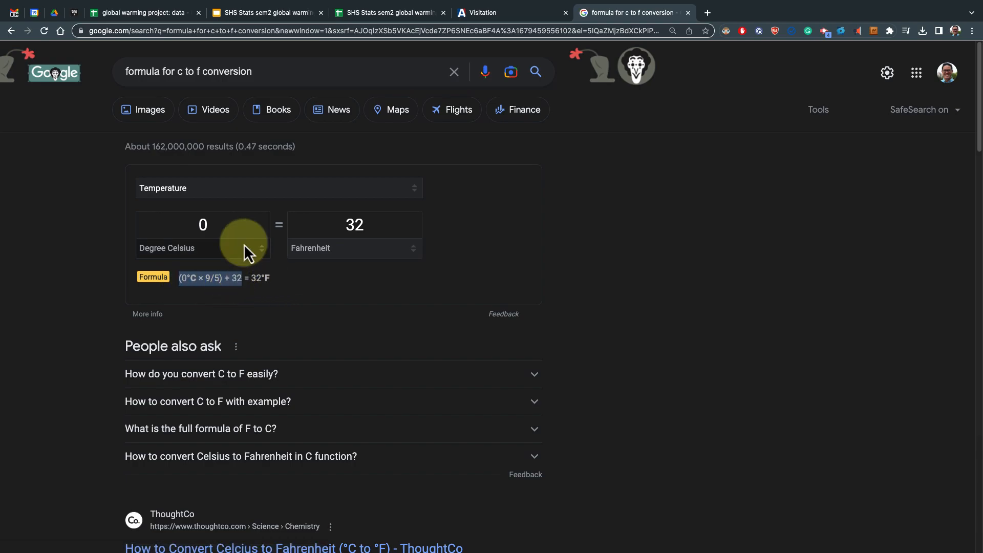
{"action": "left_click", "coordinate": [171, 17]}
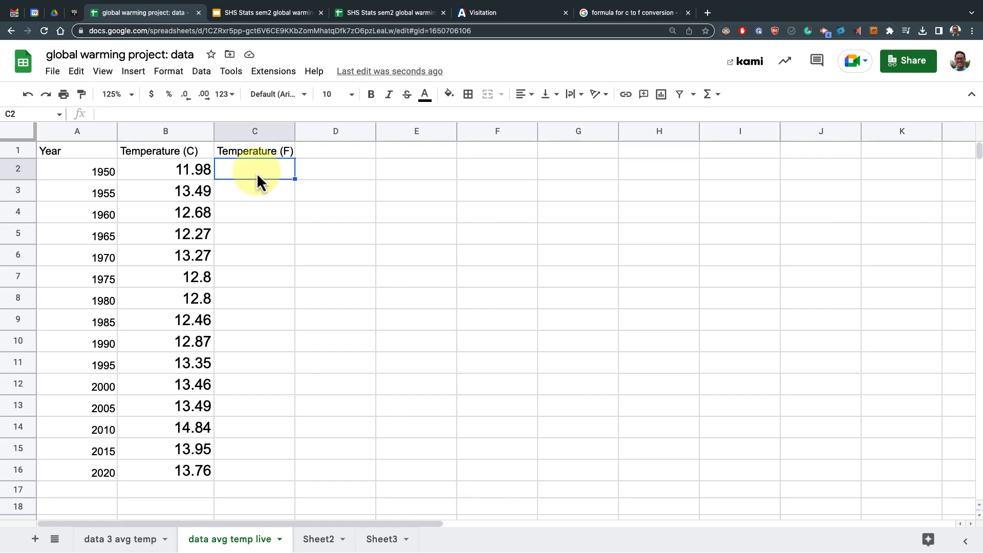
{"action": "type", "text": "Year\tTemperature (C) 1950\t11.98 1955\t13.49 1960\t12.68 1965\t12.27 1970\t13.27 1975\t12.8 1980\t12.8 1985\t12.46 1990\t12.87 1995\t13.35 2000\t13.46 2005\t13.49 2010\t14.84 2015\t13.95 2020\t13.76"}
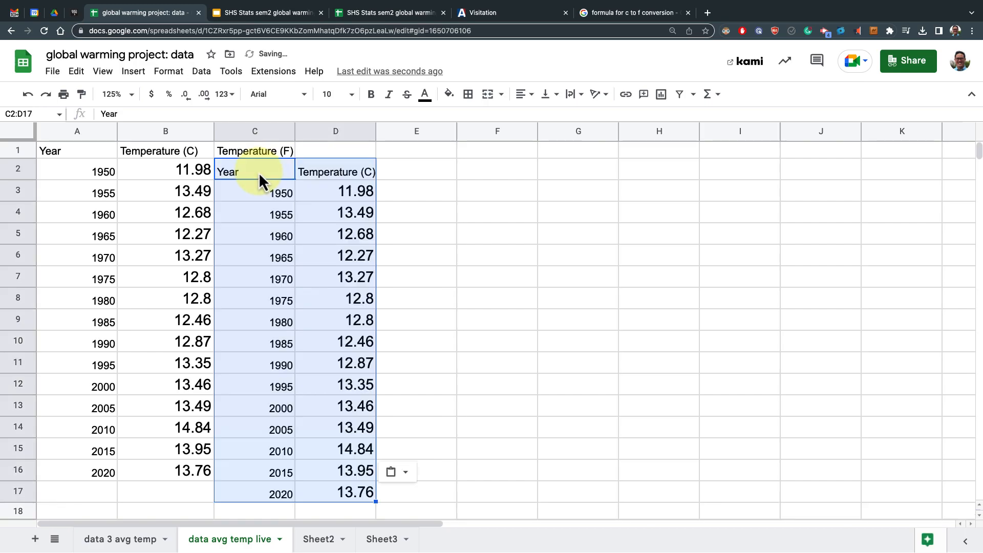
{"action": "key", "text": "ctrl+z"}
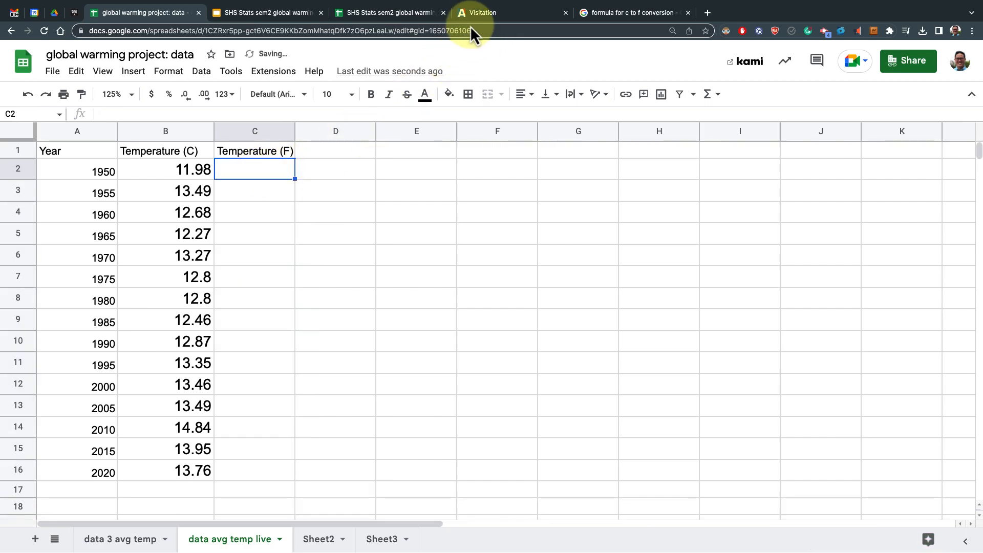
Copy the search result's formula "(0°C × 9/5) + 32" and paste it into cell C2
{"action": "left_click", "coordinate": [616, 17]}
{"action": "left_click_drag", "start_coordinate": [179, 279], "coordinate": [250, 278]}
{"action": "right_click", "coordinate": [223, 277]}
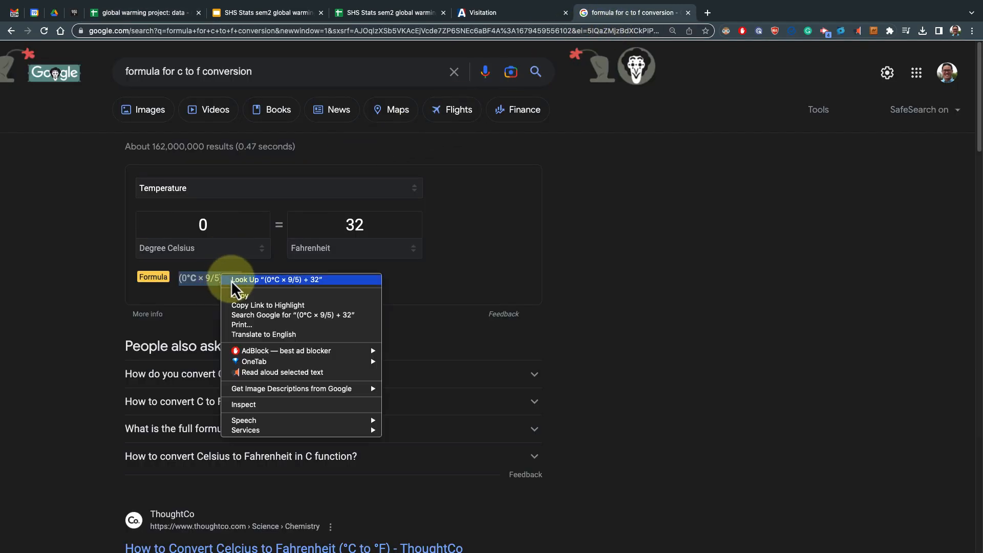
{"action": "left_click", "coordinate": [238, 296]}
{"action": "left_click", "coordinate": [180, 16]}
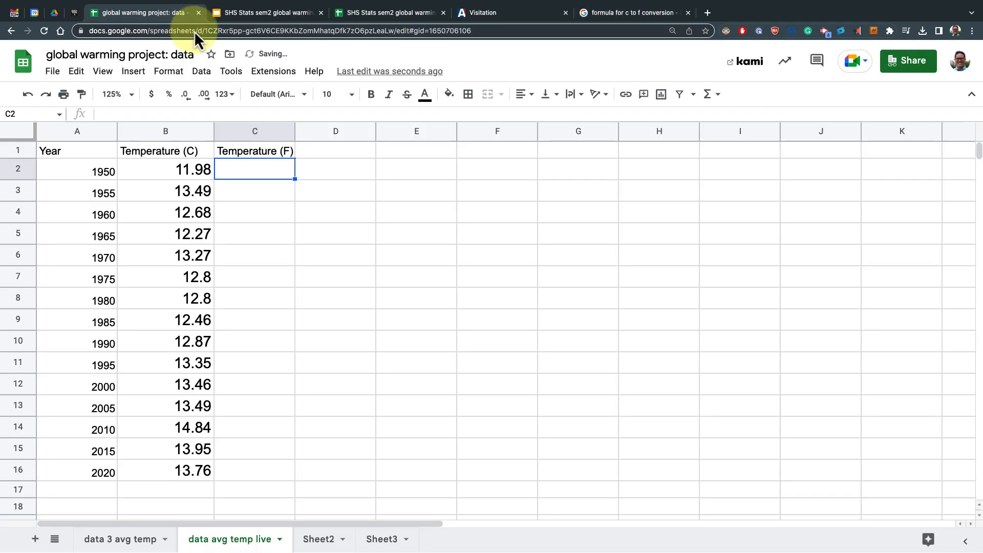
{"action": "key", "text": "ctrl+v"}
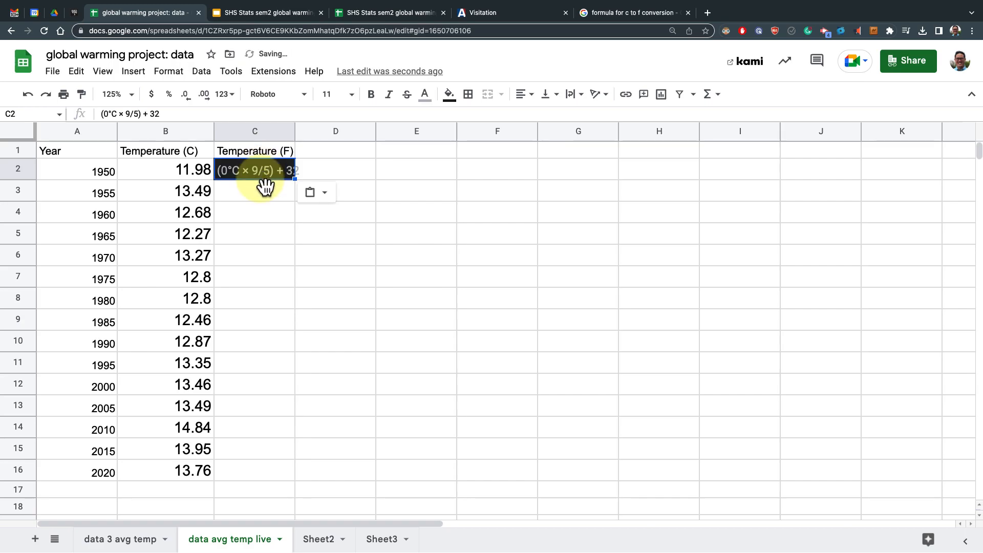
Edit C2 into the formula =(B2*9/5) + 32, referencing the Celsius value in B2
{"action": "left_click", "coordinate": [100, 113]}
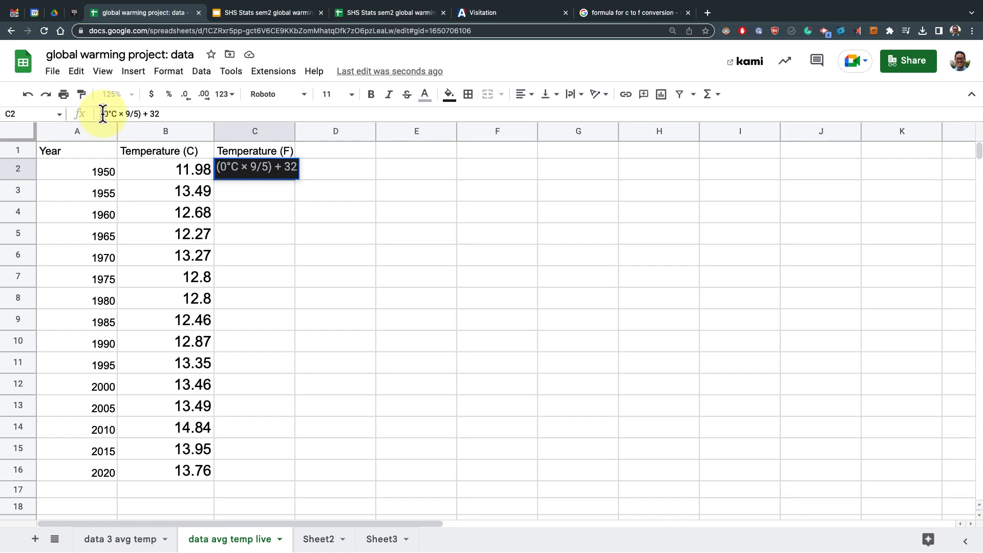
{"action": "type", "text": "="}
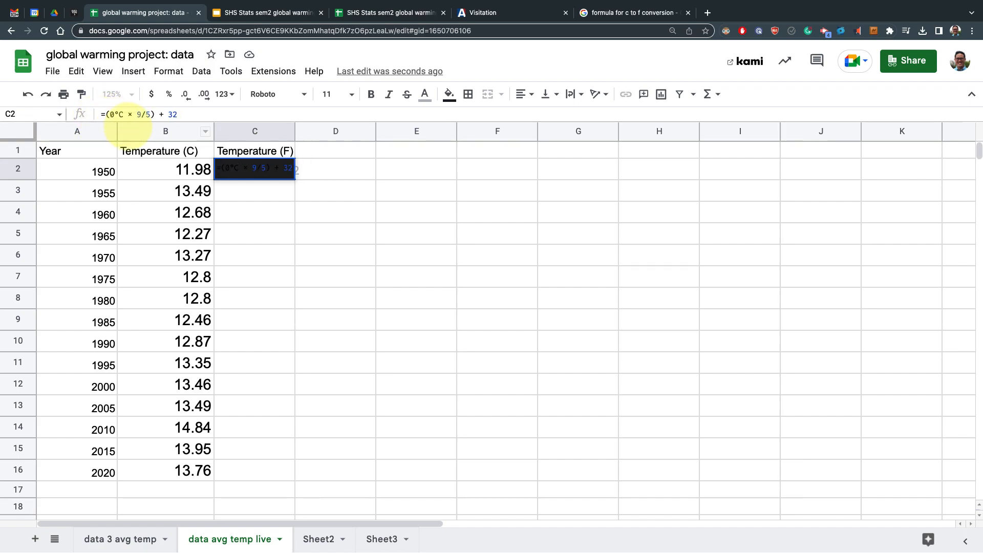
{"action": "key", "text": "Right"}
{"action": "key", "text": "Right"}
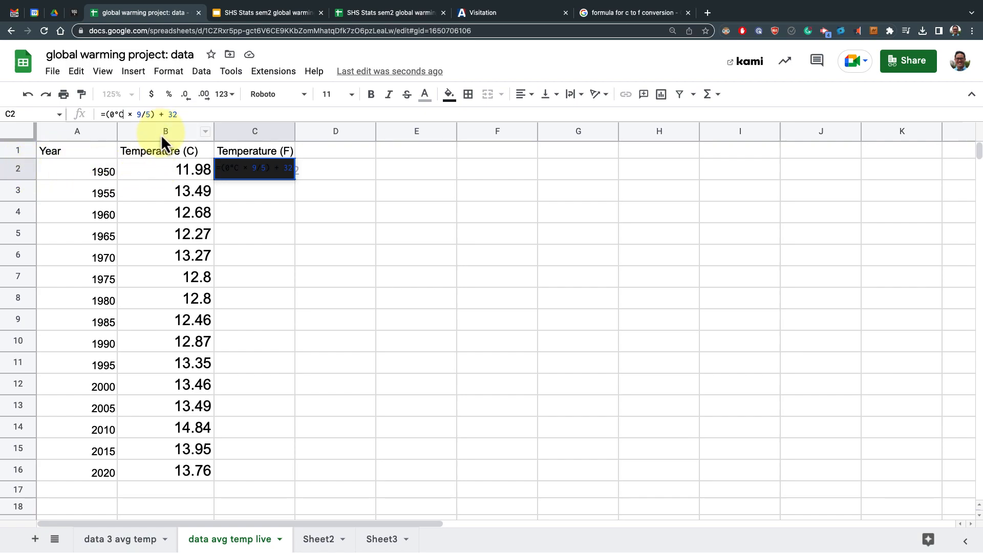
{"action": "key", "text": "BackSpace"}
{"action": "key", "text": "BackSpace"}
{"action": "key", "text": "BackSpace"}
{"action": "type", "text": "B2"}
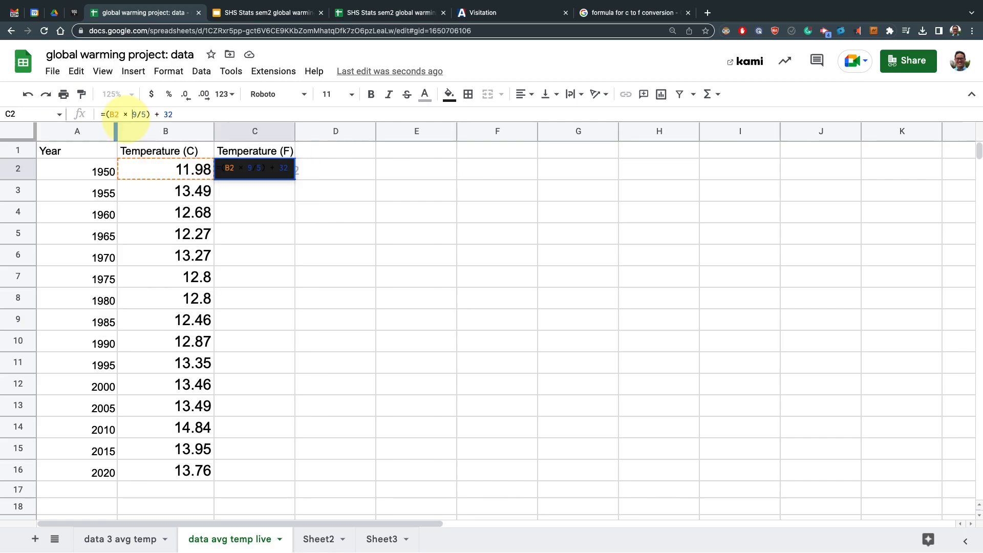
{"action": "key", "text": "Delete"}
{"action": "key", "text": "Delete"}
{"action": "key", "text": "Delete"}
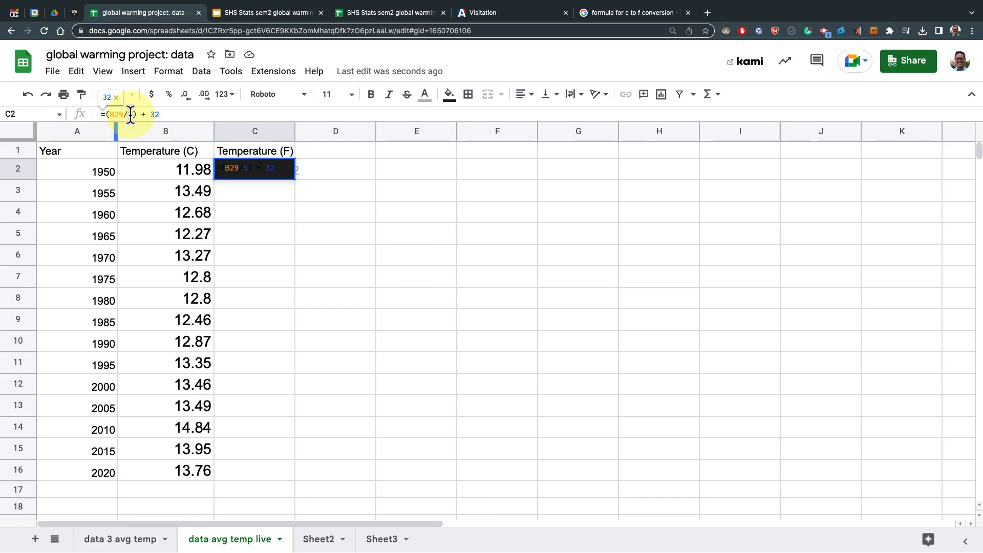
{"action": "key", "text": "Left"}
{"action": "type", "text": "*"}
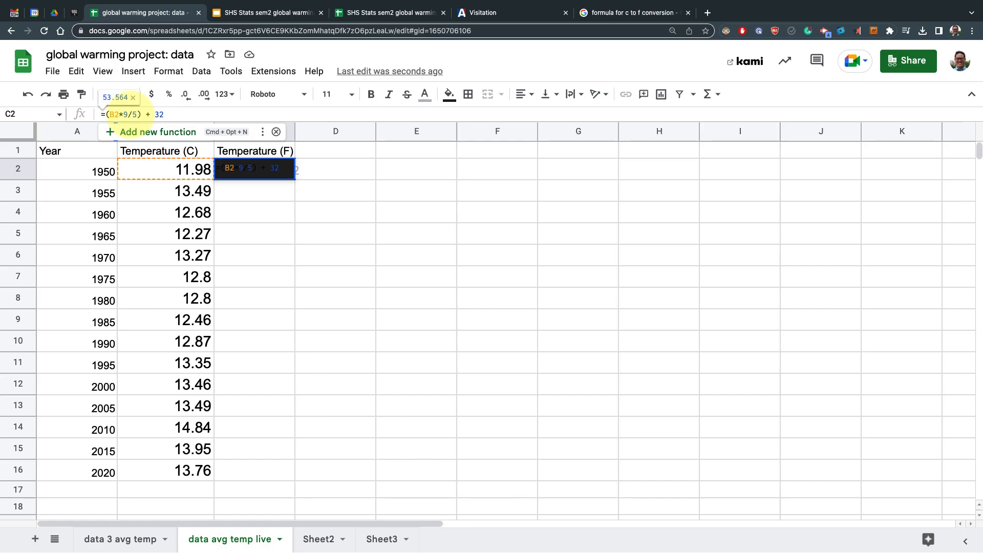
{"action": "key", "text": "Right"}
{"action": "key", "text": "Right"}
{"action": "key", "text": "Return"}
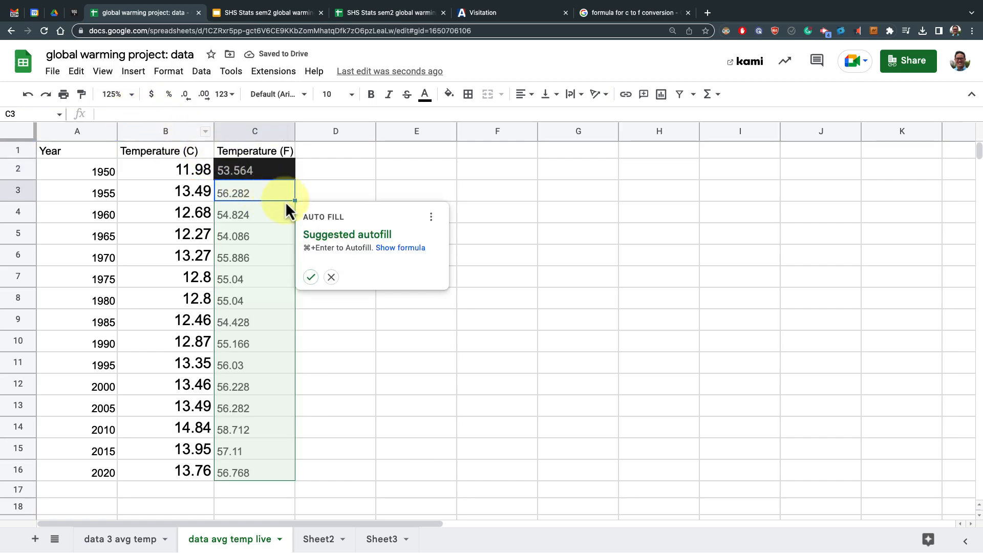
Accept the suggested autofill down column C, then reset C2:C16's fill colour and set its text colour to black
{"action": "left_click", "coordinate": [314, 277]}
{"action": "left_click", "coordinate": [333, 197]}
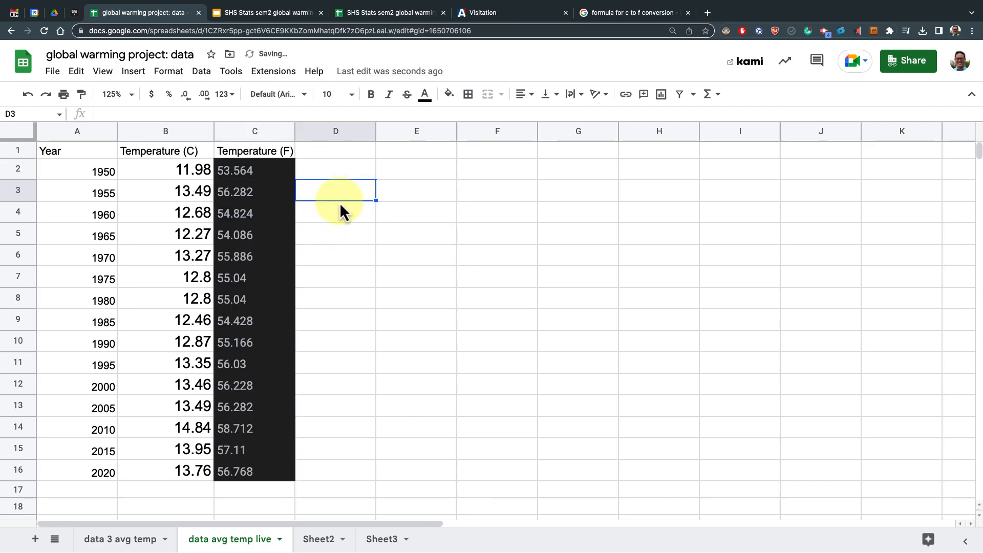
{"action": "left_click", "coordinate": [284, 176]}
{"action": "left_click_drag", "start_coordinate": [285, 482], "coordinate": [275, 474]}
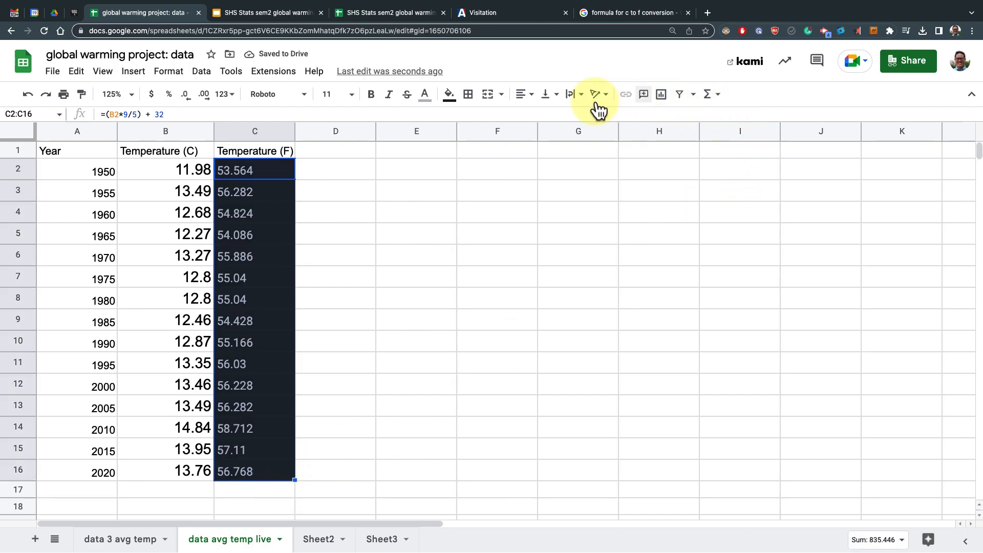
{"action": "left_click", "coordinate": [449, 94]}
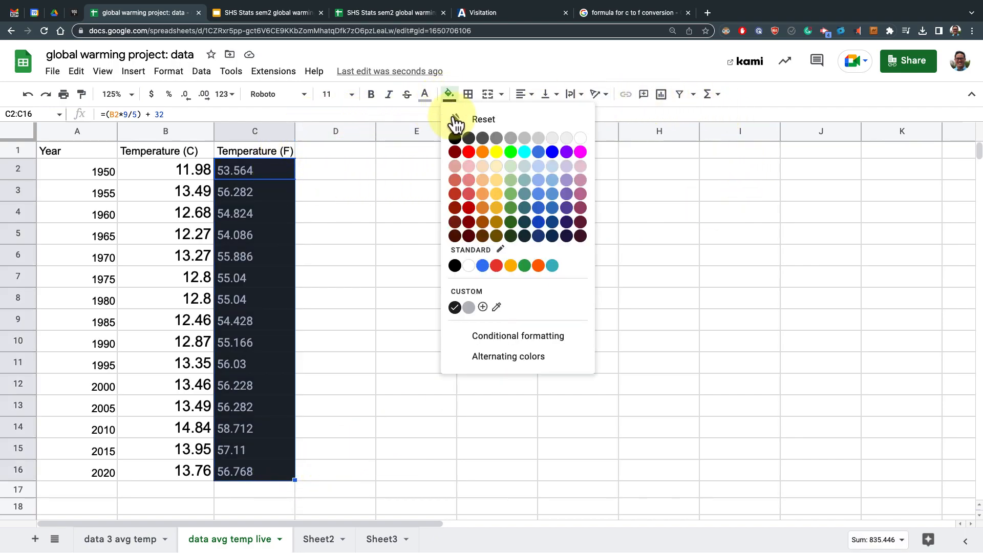
{"action": "left_click", "coordinate": [456, 122]}
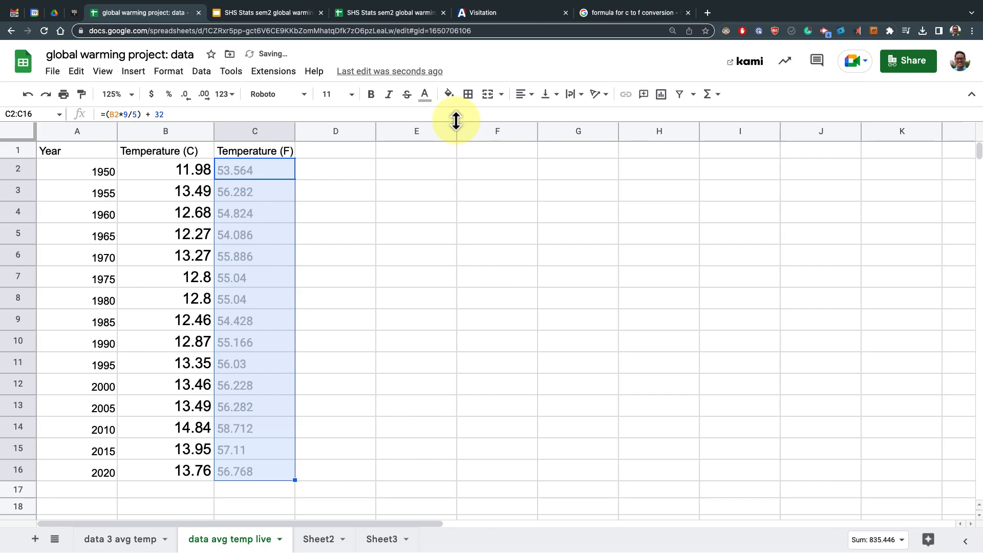
{"action": "left_click", "coordinate": [425, 95]}
{"action": "left_click", "coordinate": [432, 136]}
{"action": "left_click", "coordinate": [333, 201]}
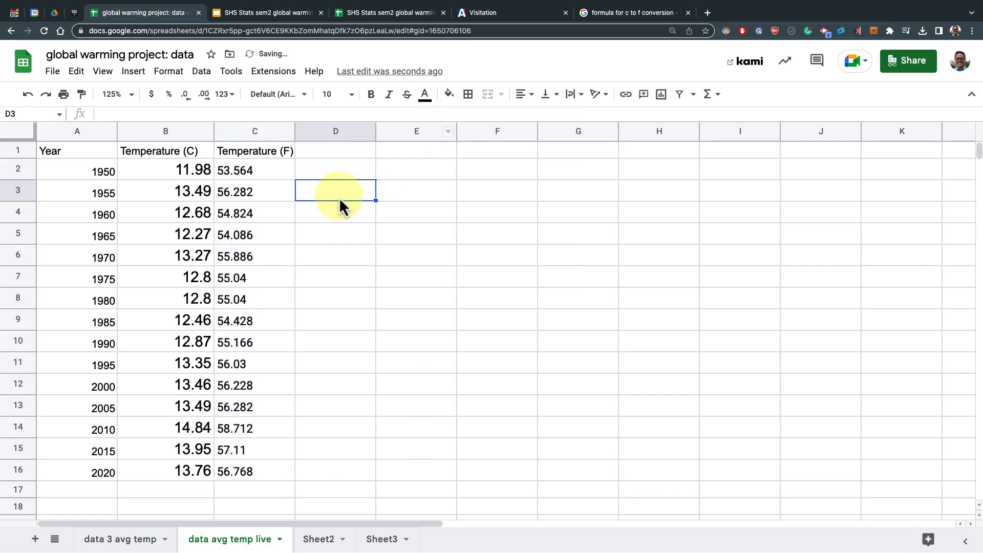
Clear C3:C16 and copy the C2 formula down through C16 instead
{"action": "left_click", "coordinate": [282, 174]}
{"action": "left_click", "coordinate": [280, 195]}
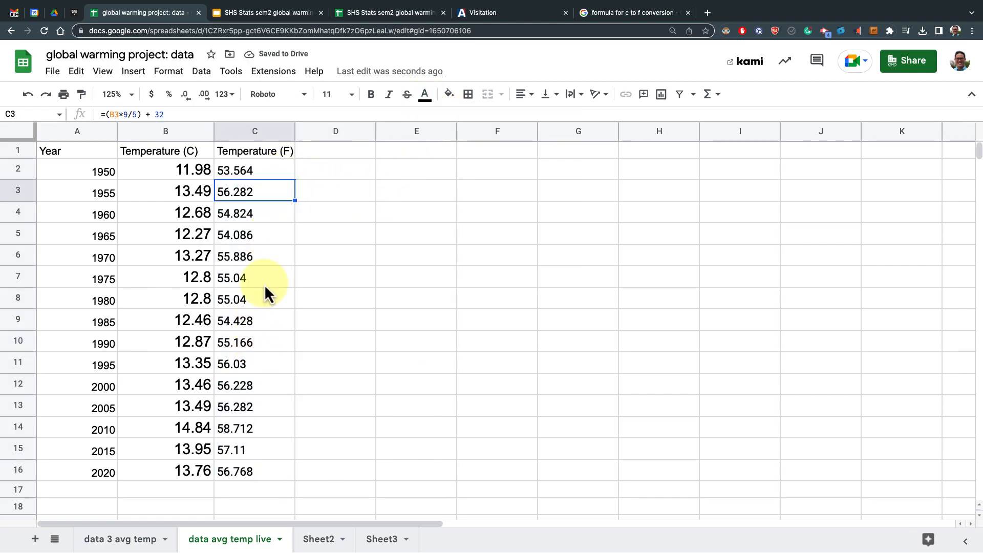
{"action": "left_click", "coordinate": [256, 474], "text": "shift"}
{"action": "key", "text": "Delete"}
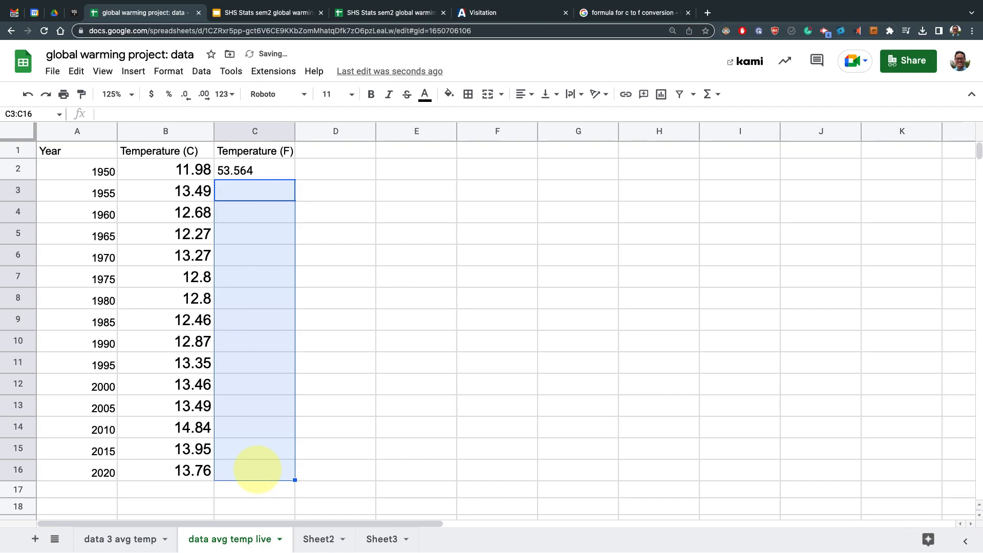
{"action": "left_click", "coordinate": [228, 177]}
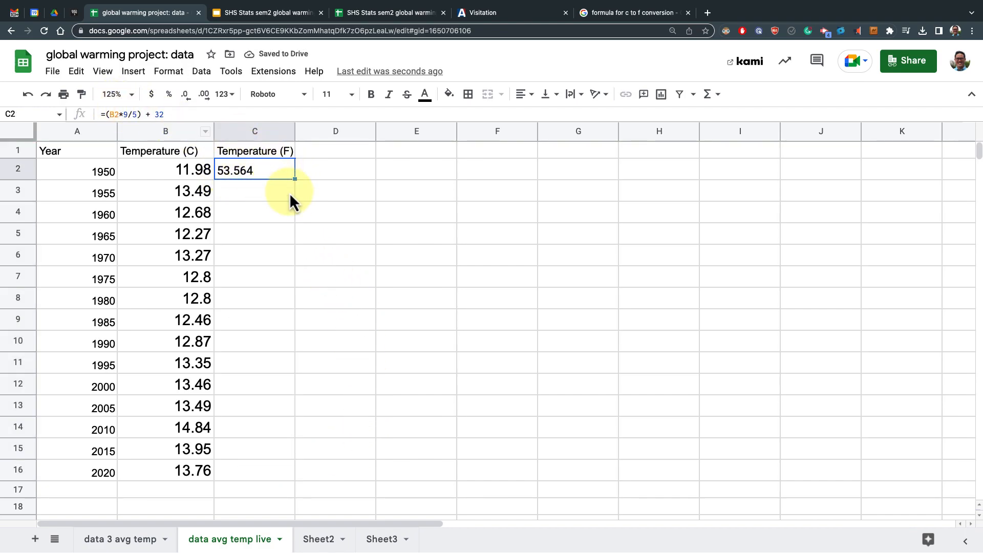
{"action": "left_click_drag", "start_coordinate": [296, 178], "coordinate": [285, 478]}
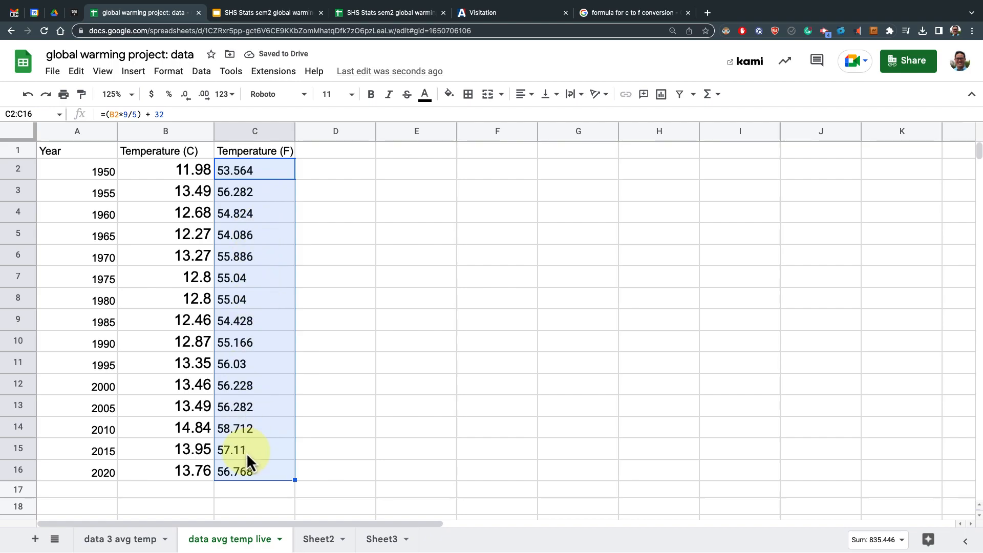
Insert a chart from the Year range A1:A16 and the Fahrenheit range C1:C16, then move it beside the data and shrink it
{"action": "left_click", "coordinate": [247, 371]}
{"action": "left_click", "coordinate": [154, 259]}
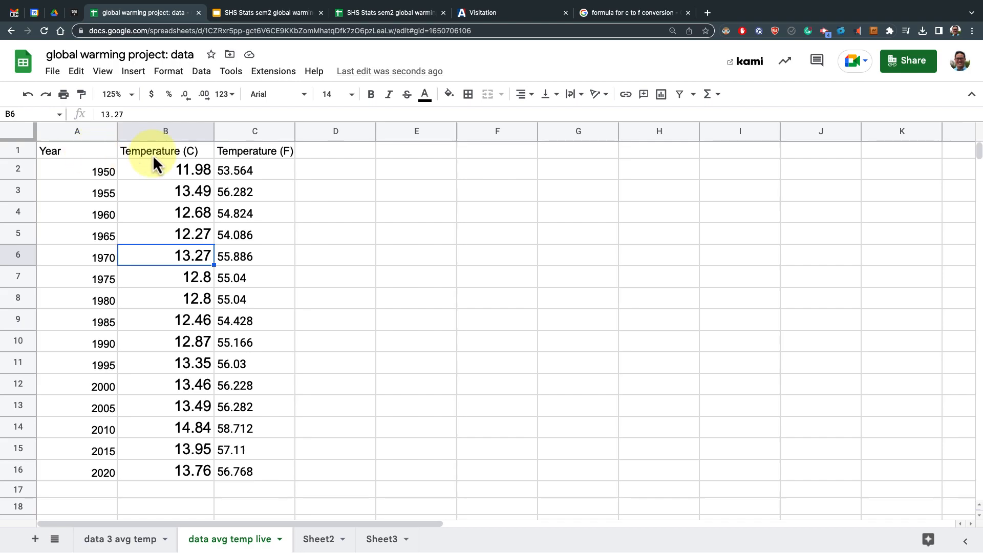
{"action": "left_click", "coordinate": [91, 149]}
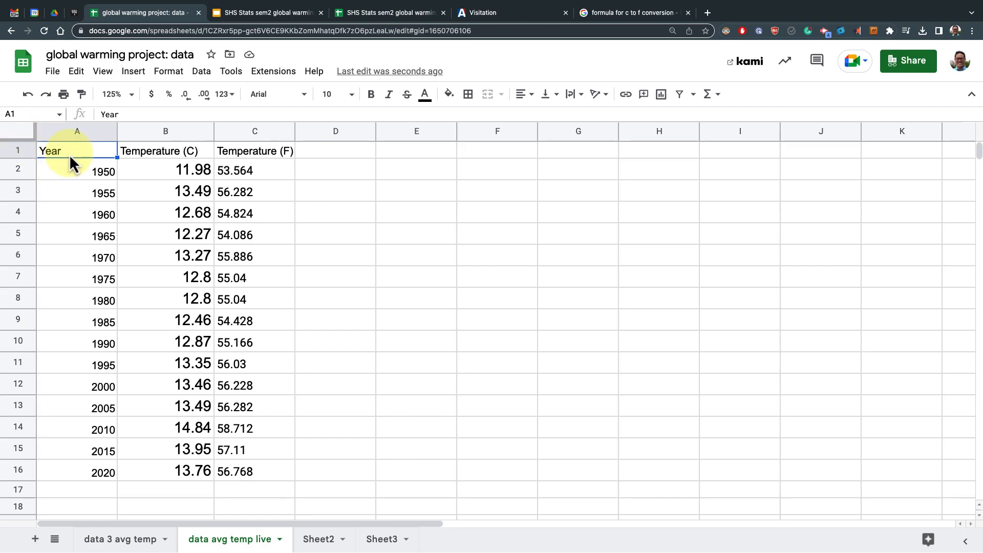
{"action": "left_click", "coordinate": [90, 471], "text": "shift"}
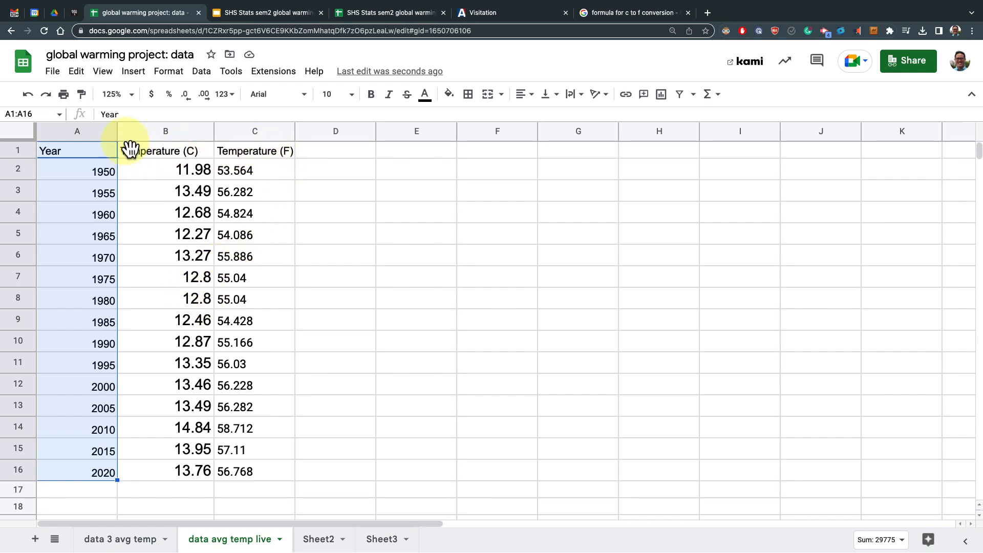
{"action": "left_click", "coordinate": [262, 152]}
{"action": "right_click", "coordinate": [262, 152]}
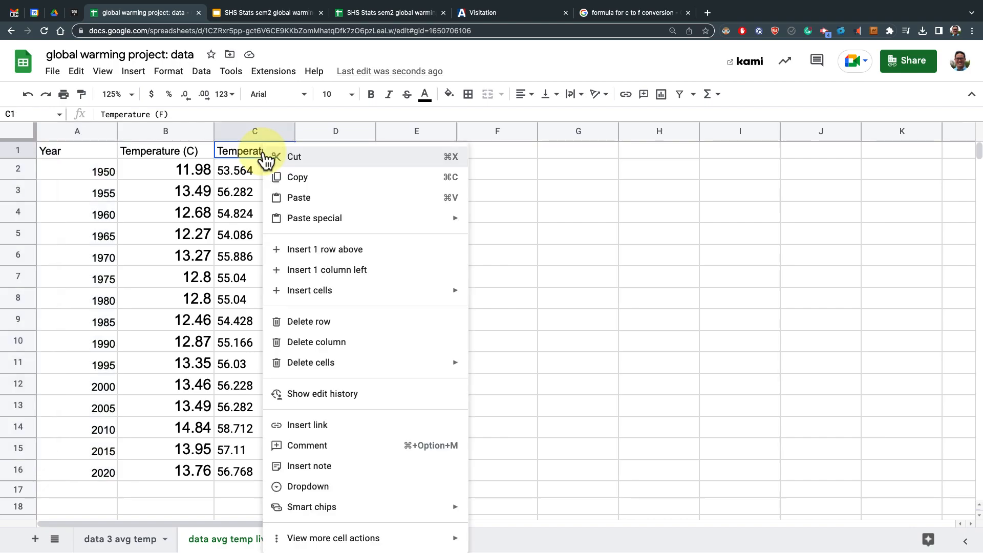
{"action": "left_click", "coordinate": [104, 154]}
{"action": "left_click", "coordinate": [79, 472], "text": "shift"}
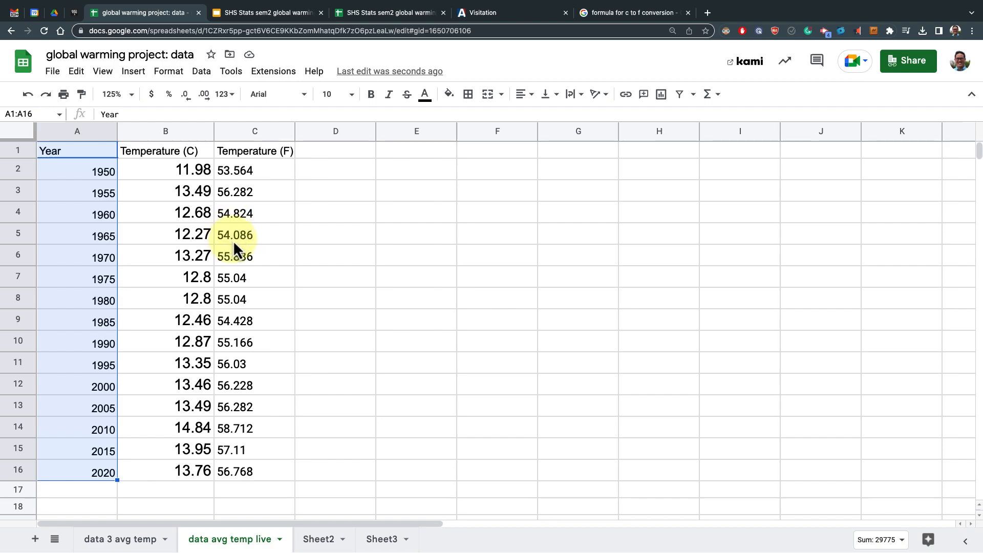
{"action": "left_click", "coordinate": [255, 152], "text": "super"}
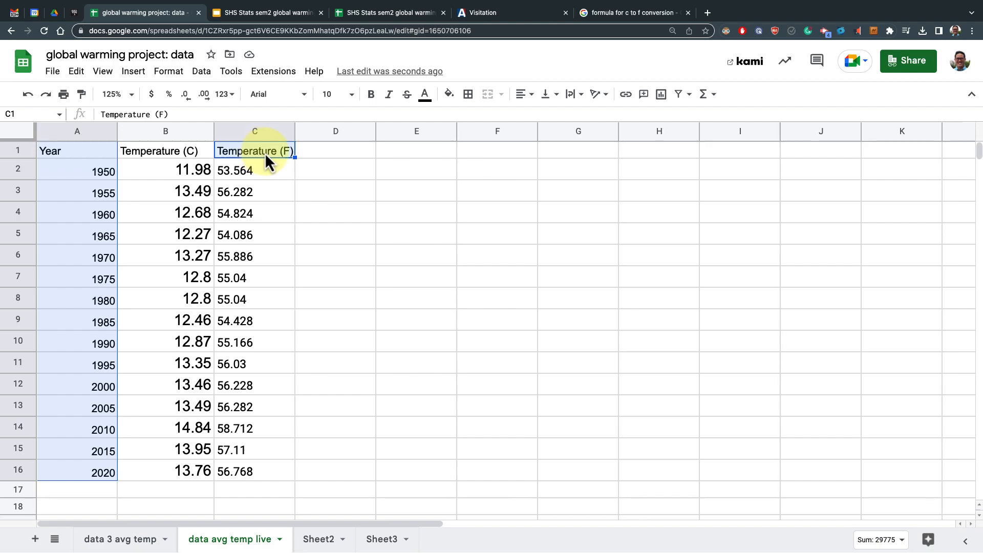
{"action": "left_click", "coordinate": [264, 466], "text": "shift"}
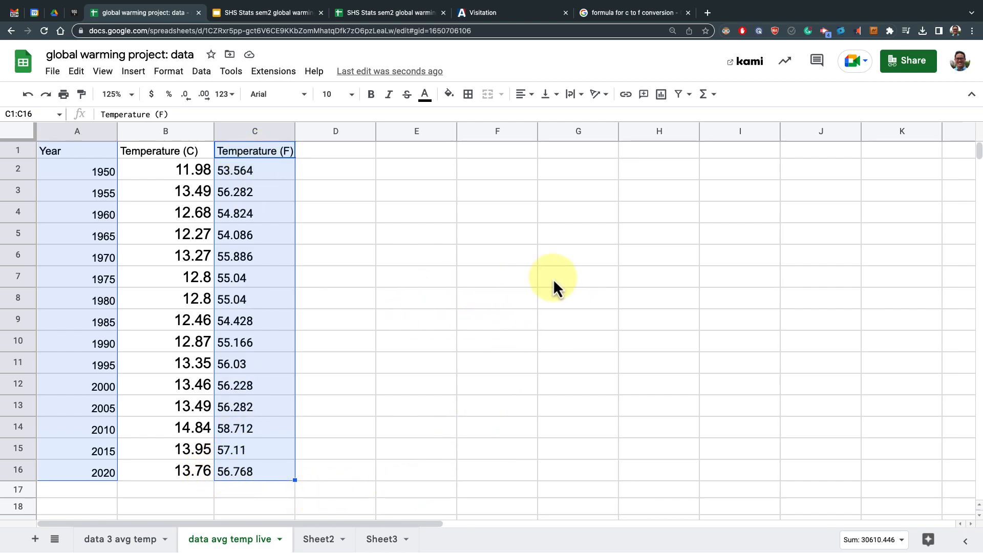
{"action": "left_click", "coordinate": [664, 103]}
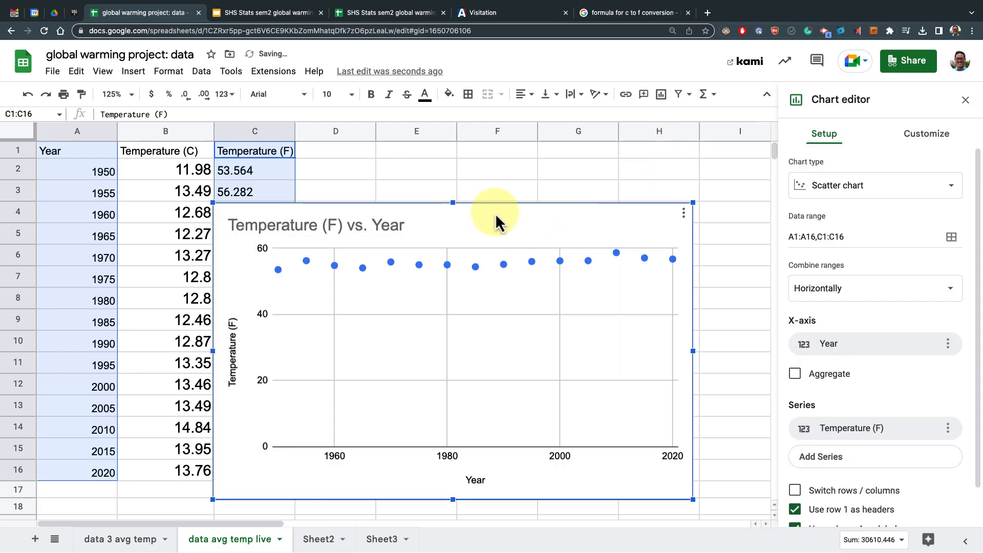
{"action": "left_click_drag", "start_coordinate": [497, 209], "coordinate": [574, 177]}
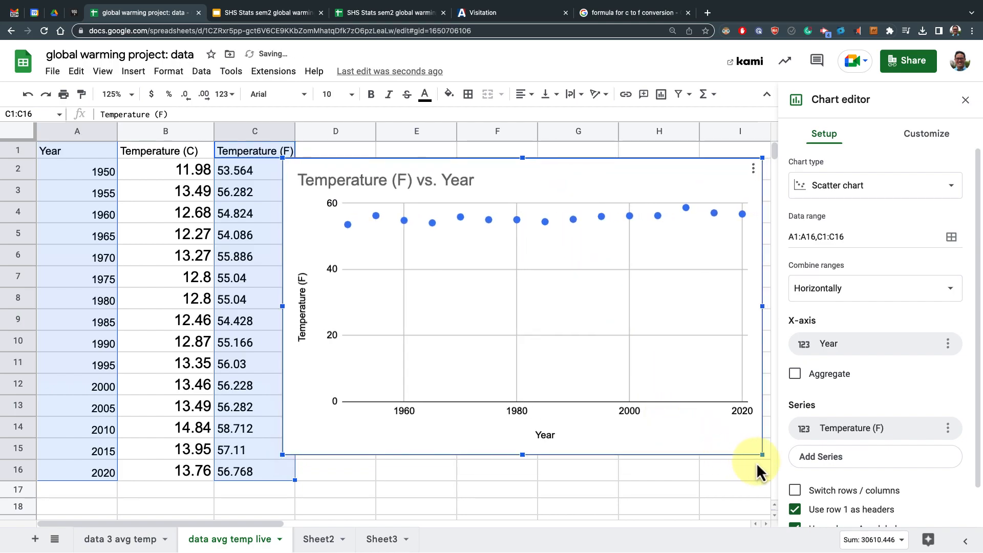
{"action": "left_click_drag", "start_coordinate": [756, 452], "coordinate": [552, 369]}
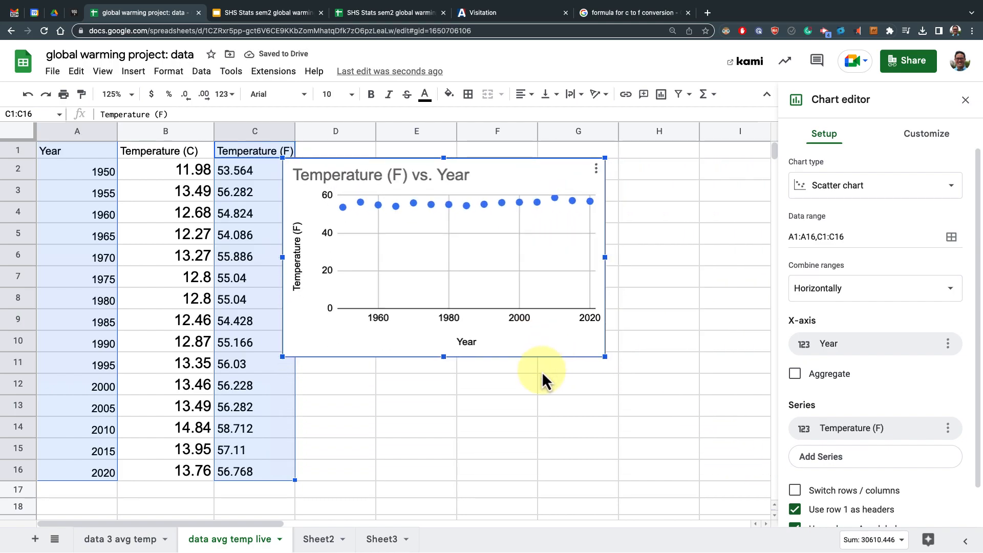
Try the line and histogram chart types, then switch back to a scatter chart
{"action": "left_click", "coordinate": [842, 187]}
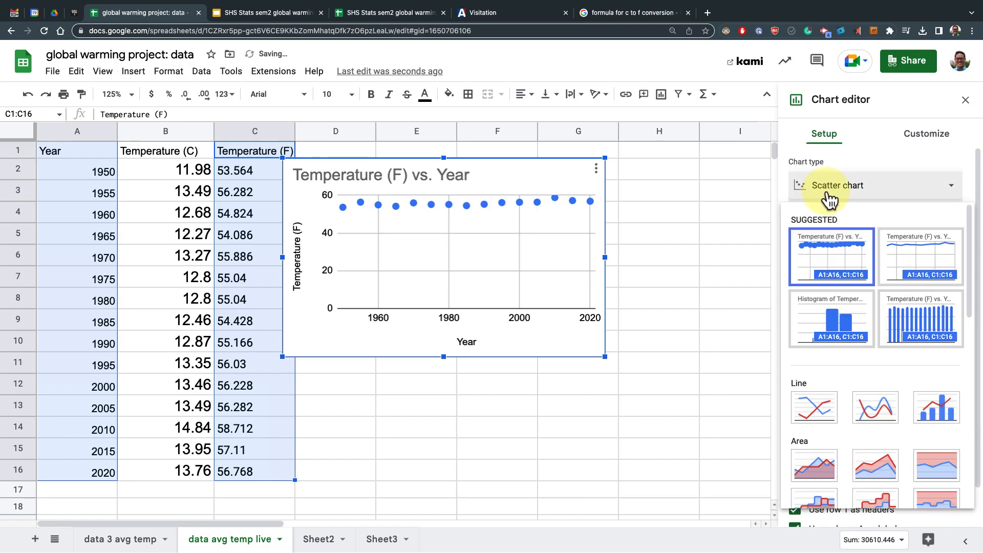
{"action": "left_click", "coordinate": [906, 255]}
{"action": "left_click", "coordinate": [857, 192]}
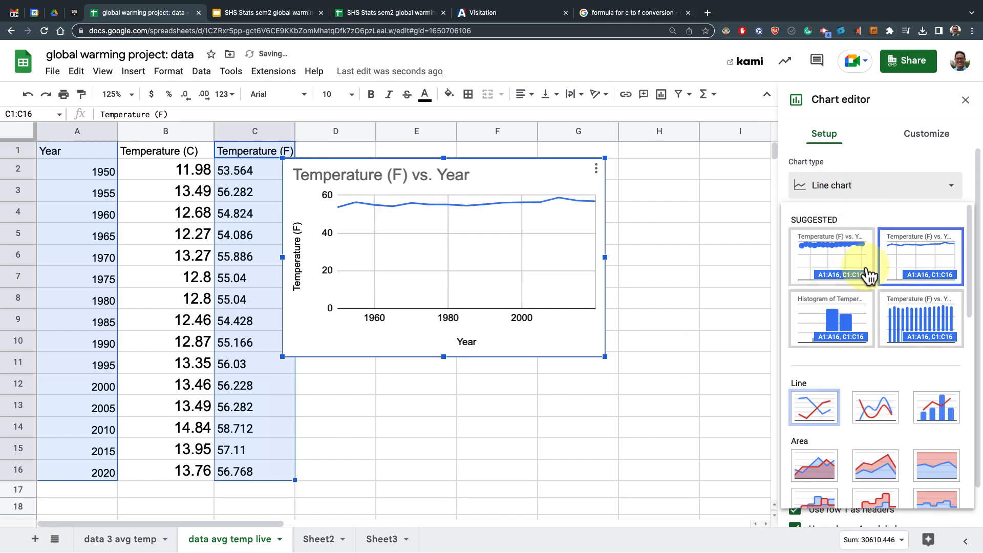
{"action": "left_click", "coordinate": [860, 307]}
{"action": "left_click", "coordinate": [848, 191]}
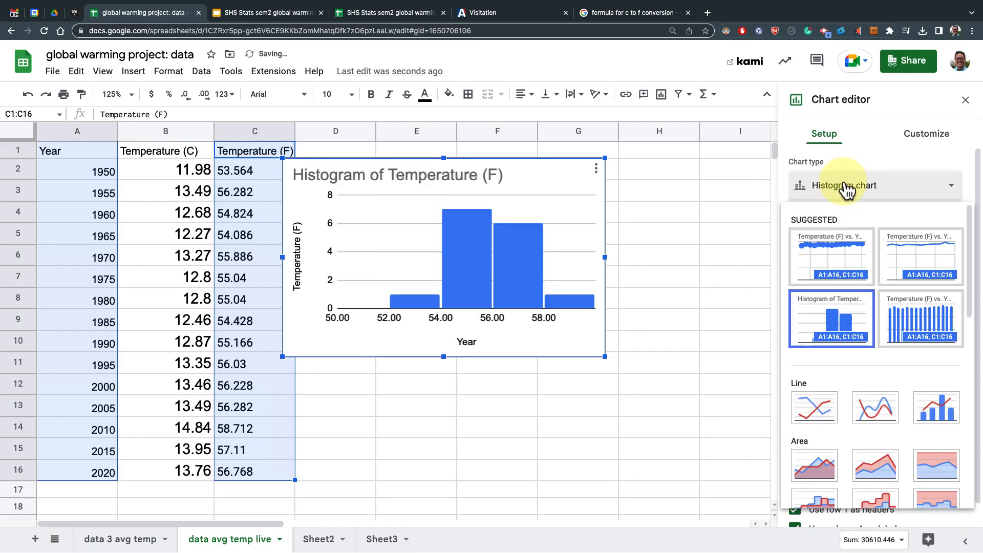
{"action": "left_click", "coordinate": [847, 254]}
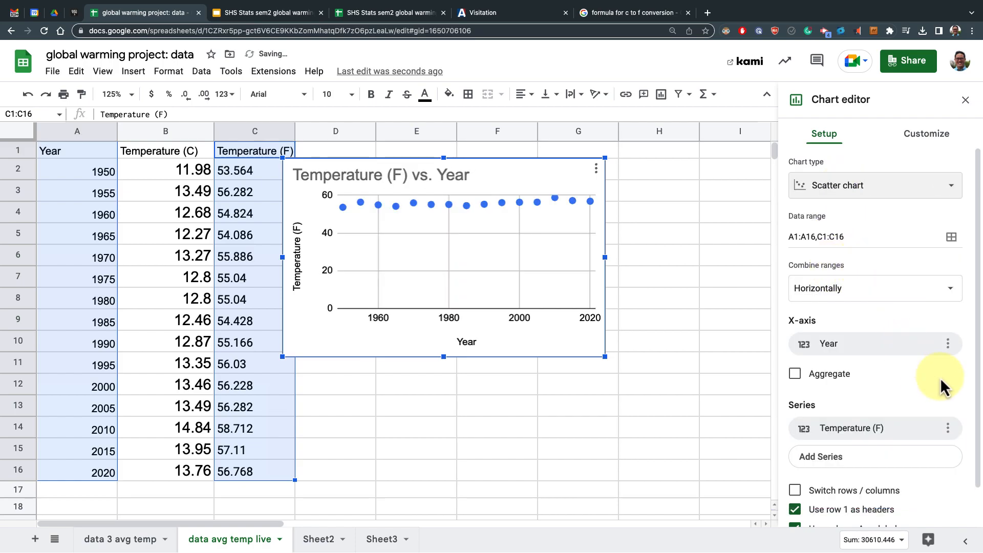
Toggle X-axis aggregation on and off and browse the series options in the chart setup
{"action": "scroll", "coordinate": [921, 376], "scroll_direction": "down", "scroll_amount": 1}
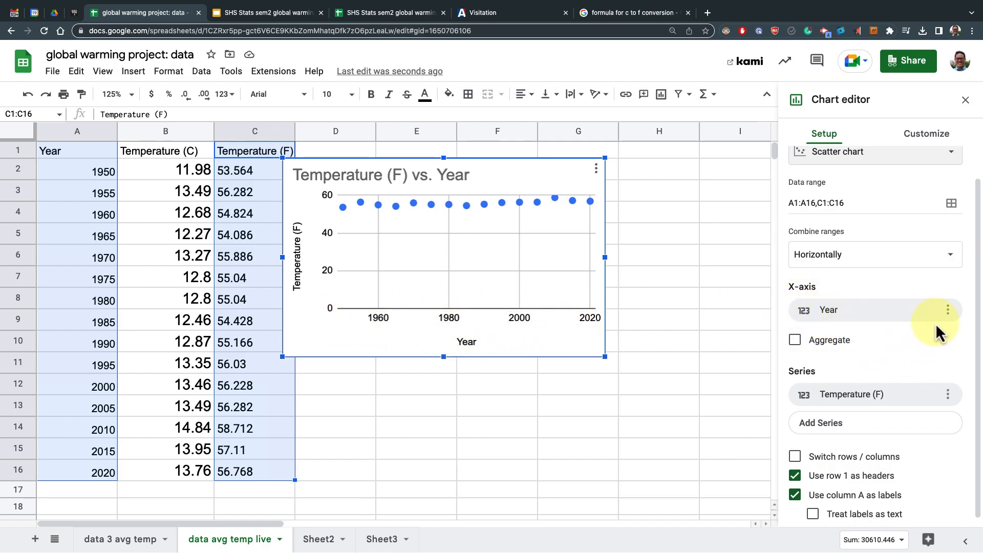
{"action": "left_click", "coordinate": [948, 310]}
{"action": "left_click", "coordinate": [949, 311]}
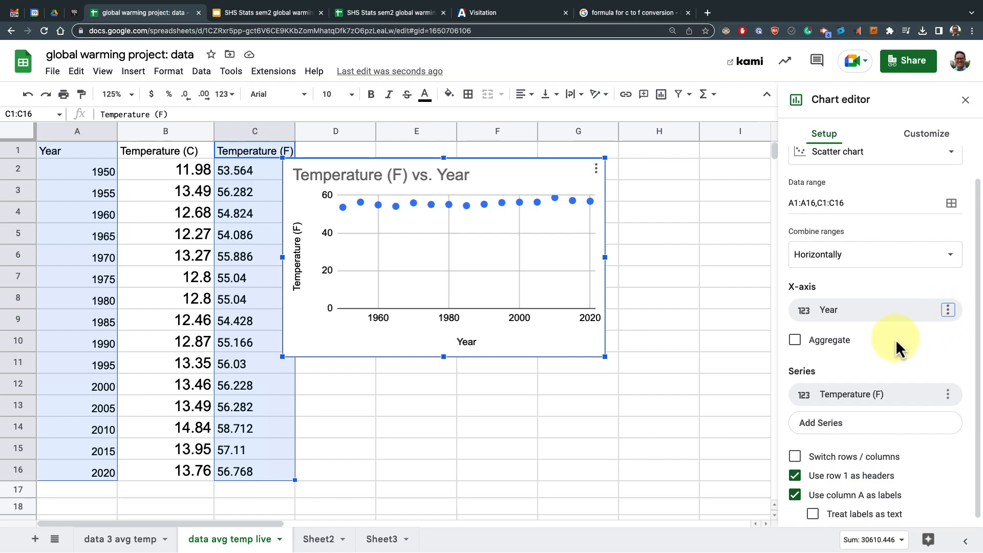
{"action": "left_click", "coordinate": [796, 343]}
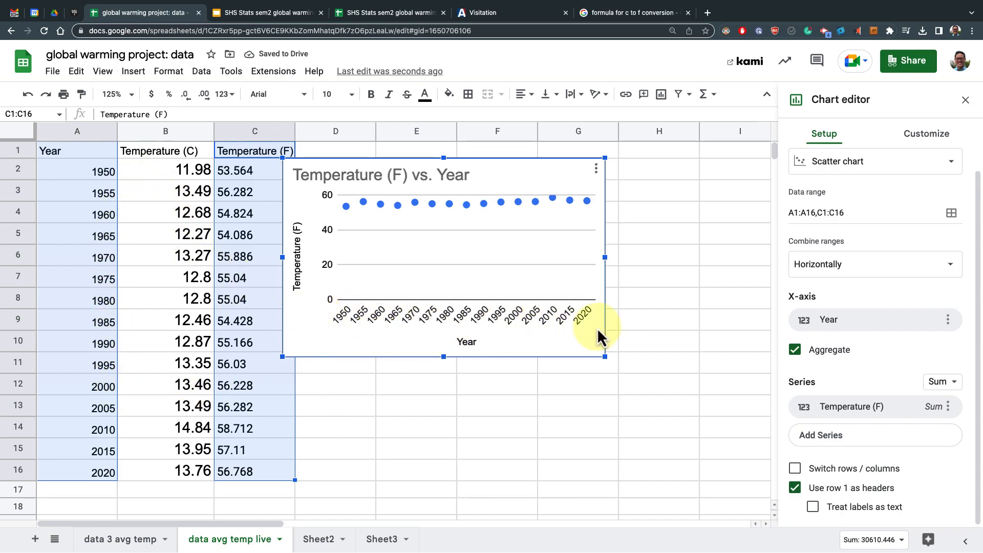
{"action": "left_click", "coordinate": [795, 350]}
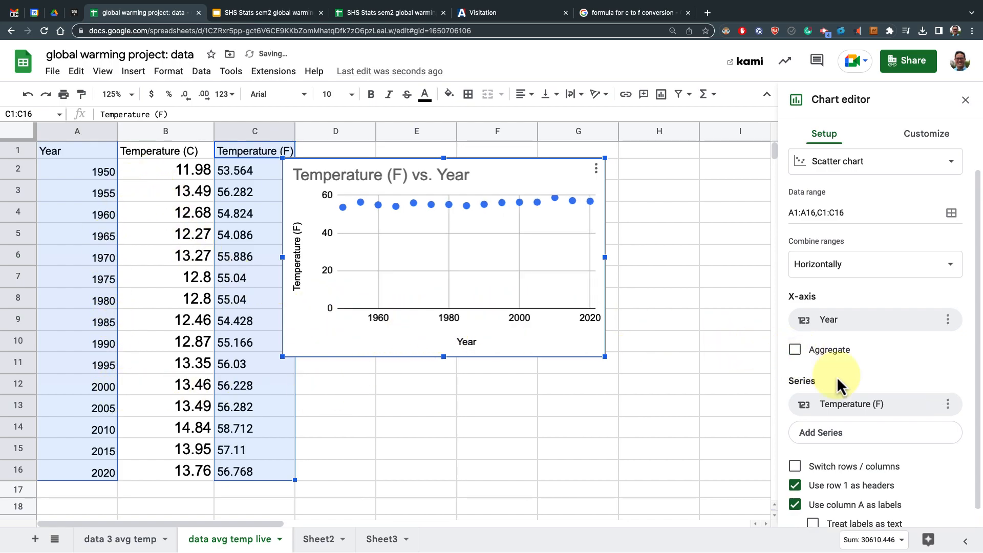
{"action": "scroll", "coordinate": [927, 410], "scroll_direction": "down", "scroll_amount": 1}
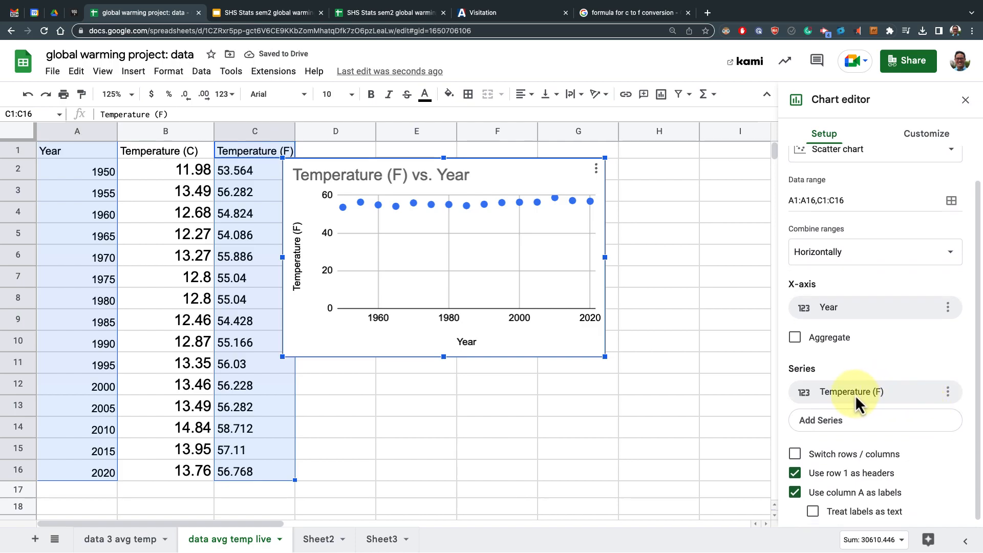
{"action": "scroll", "coordinate": [902, 417], "scroll_direction": "down", "scroll_amount": 1}
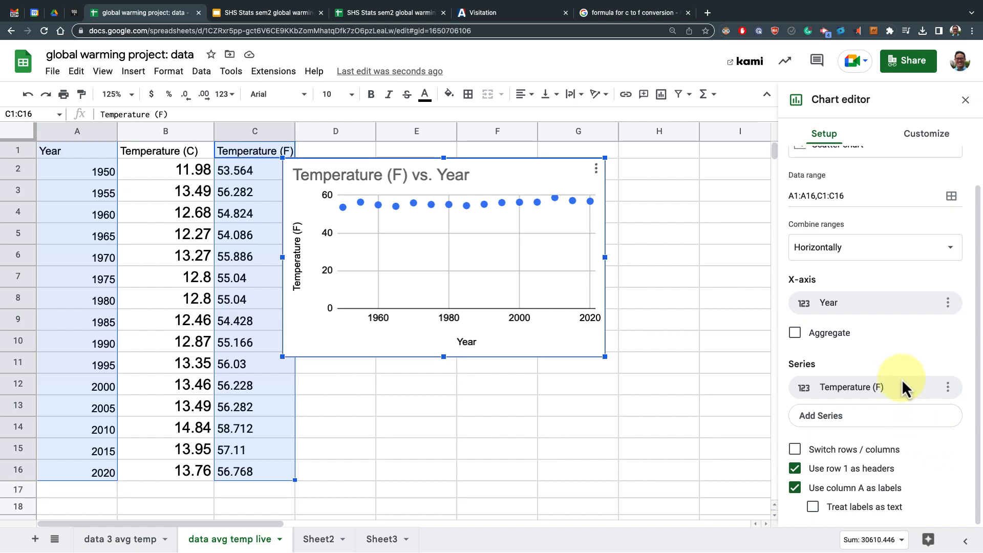
{"action": "left_click", "coordinate": [907, 423]}
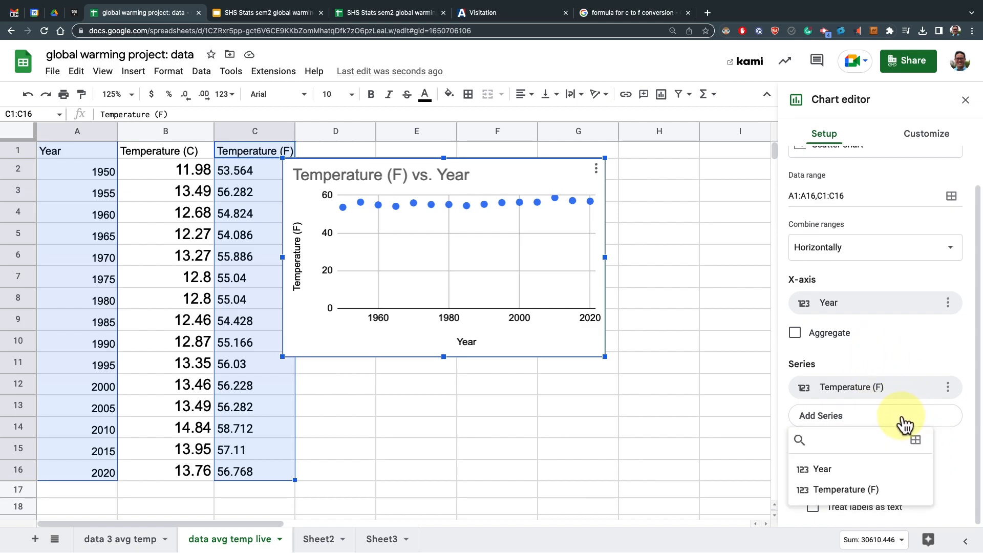
{"action": "left_click", "coordinate": [906, 423]}
{"action": "left_click", "coordinate": [948, 390]}
{"action": "left_click", "coordinate": [950, 392]}
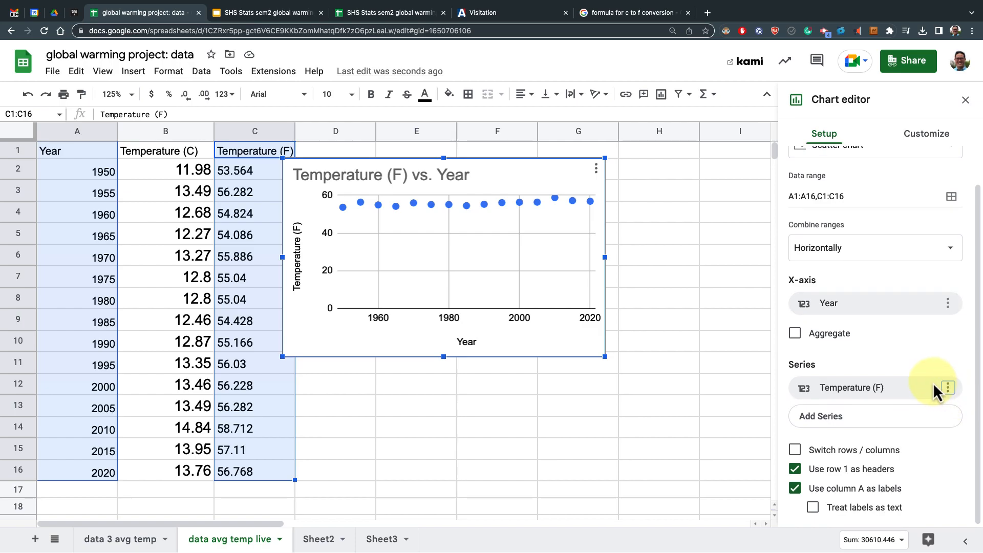
{"action": "scroll", "coordinate": [933, 383], "scroll_direction": "up", "scroll_amount": 2}
Add a trendline to the Temperature (F) series in the chart customisation settings
{"action": "left_click", "coordinate": [923, 137]}
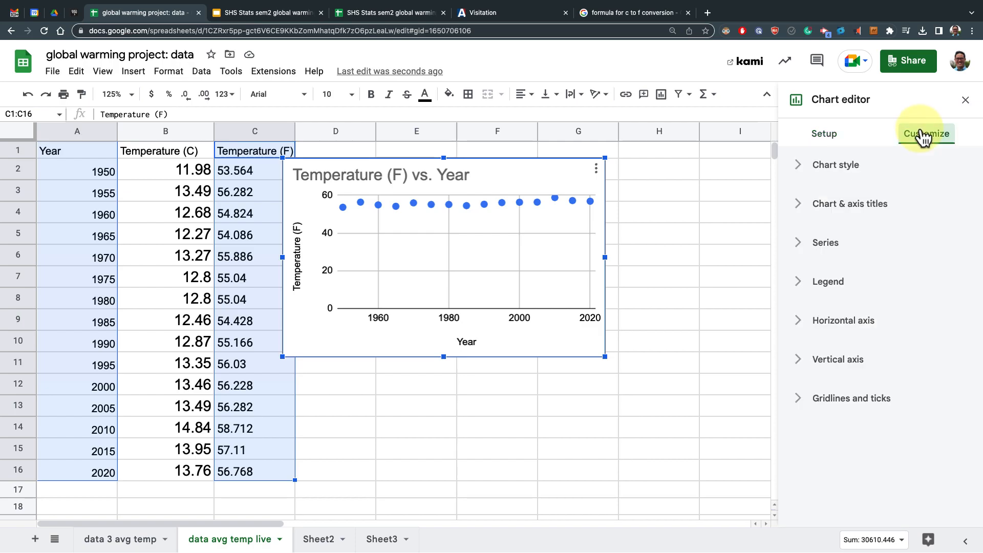
{"action": "left_click", "coordinate": [797, 172]}
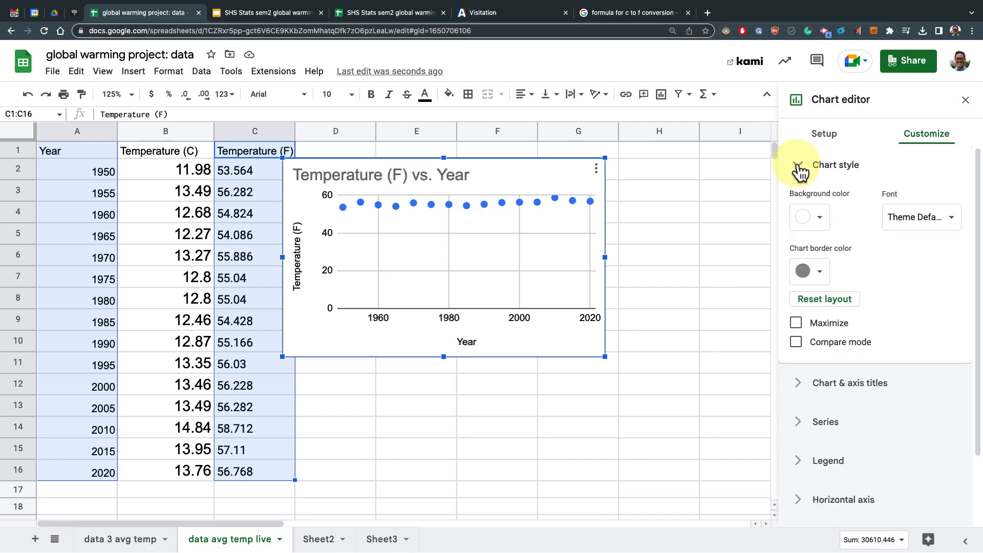
{"action": "left_click", "coordinate": [800, 170]}
{"action": "left_click", "coordinate": [803, 205]}
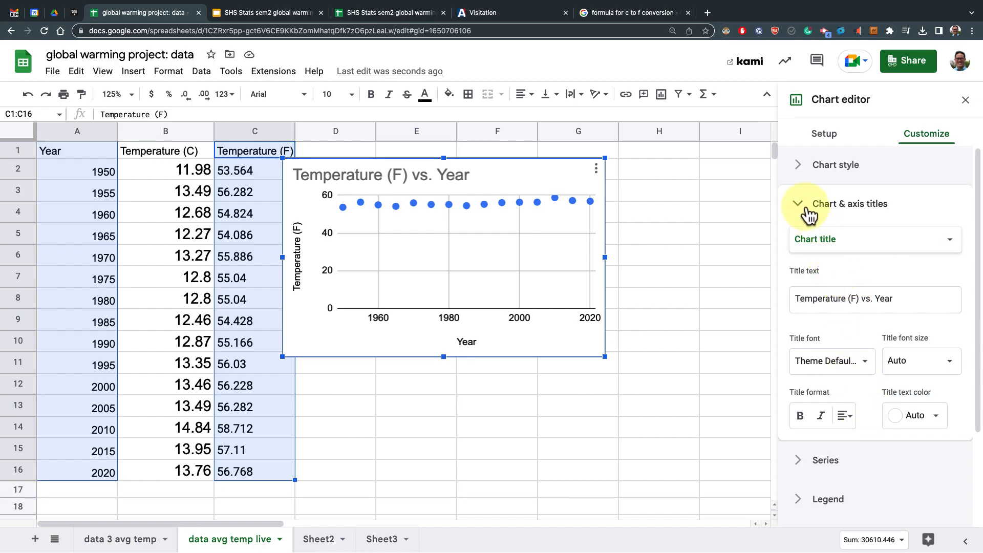
{"action": "left_click", "coordinate": [808, 206]}
{"action": "left_click", "coordinate": [802, 247]}
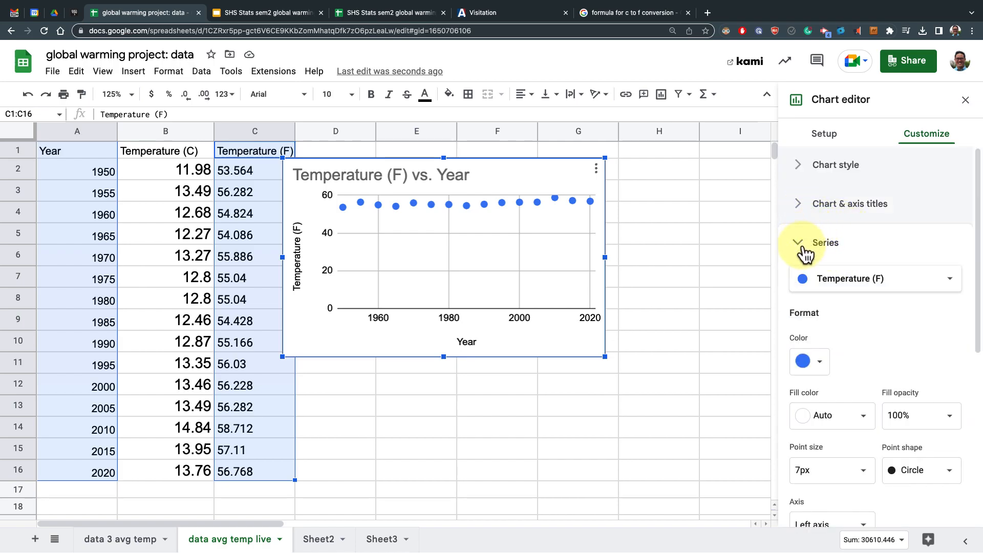
{"action": "scroll", "coordinate": [905, 338], "scroll_direction": "down", "scroll_amount": 4}
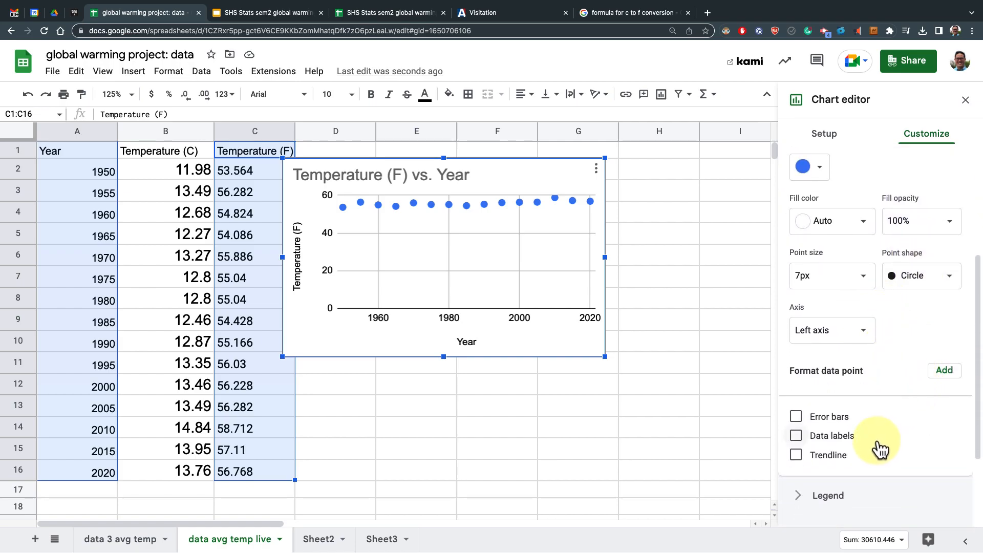
{"action": "left_click", "coordinate": [800, 459]}
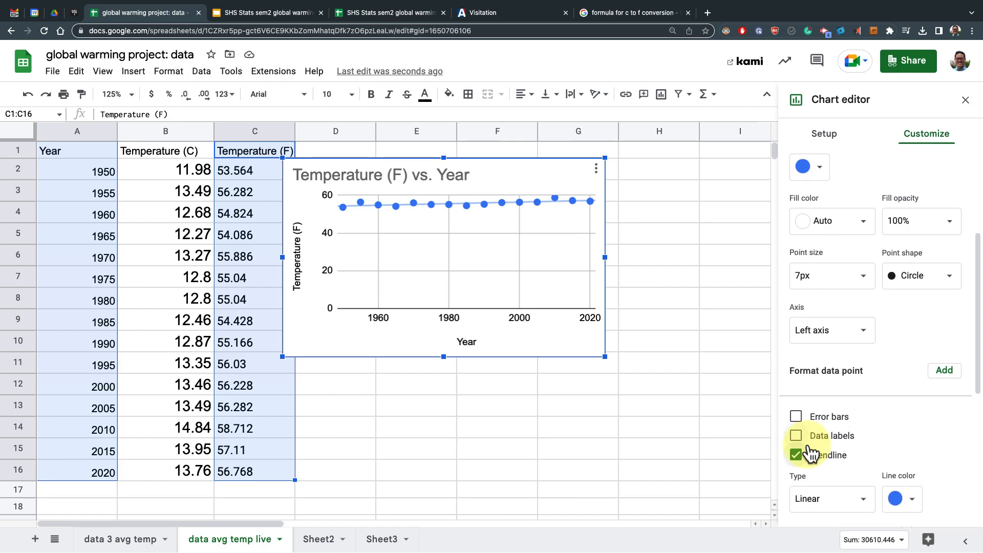
Label the trendline with its equation and turn on Show R²
{"action": "scroll", "coordinate": [906, 417], "scroll_direction": "down", "scroll_amount": 6}
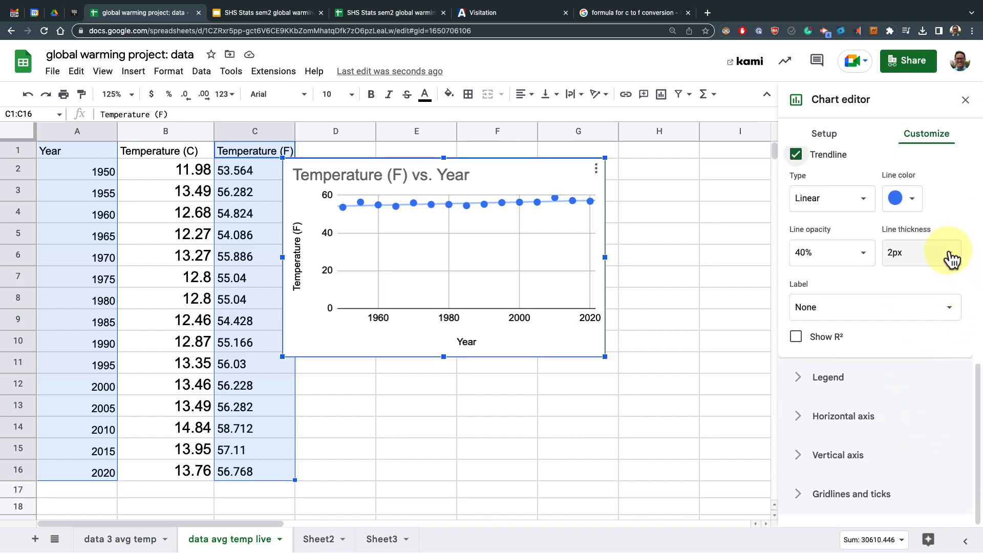
{"action": "left_click", "coordinate": [802, 308]}
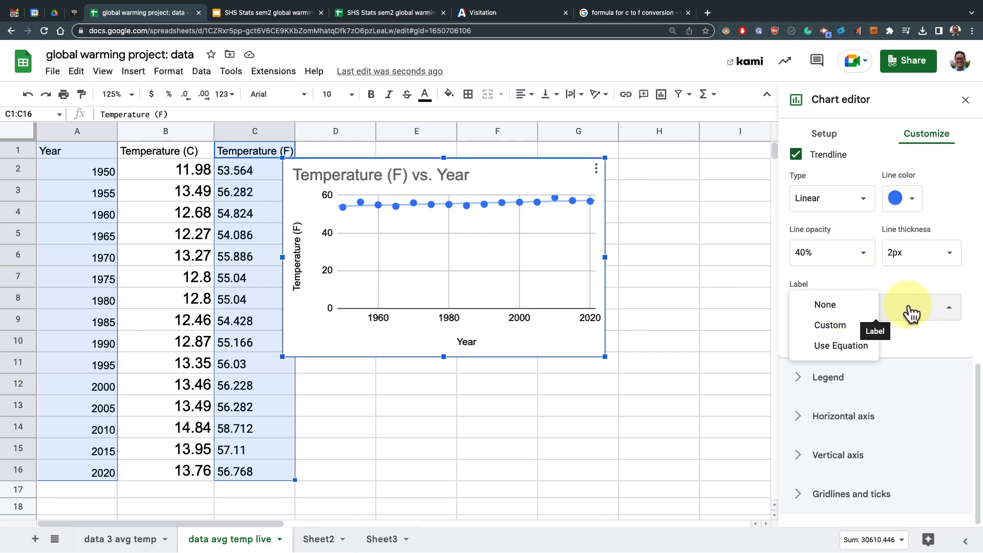
{"action": "left_click", "coordinate": [846, 349]}
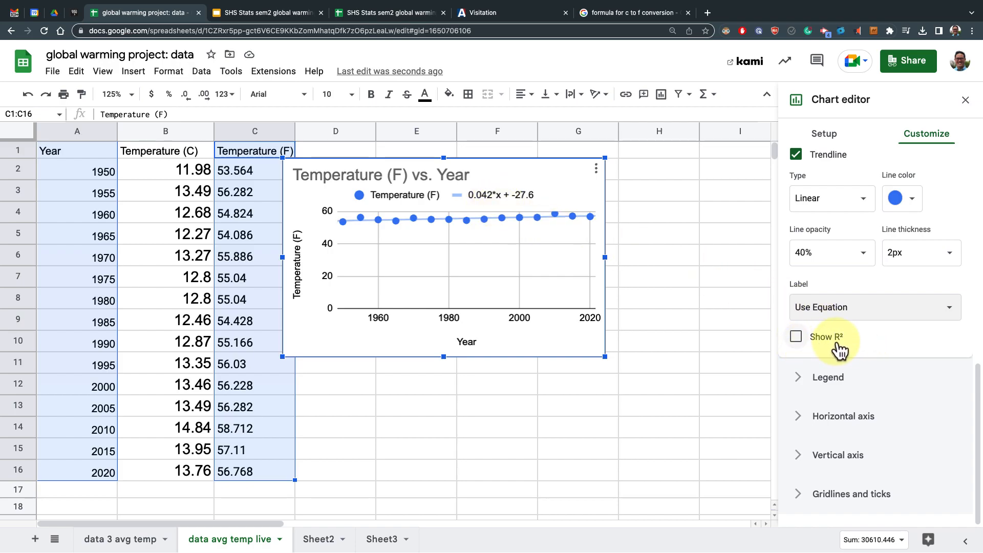
{"action": "left_click", "coordinate": [797, 339]}
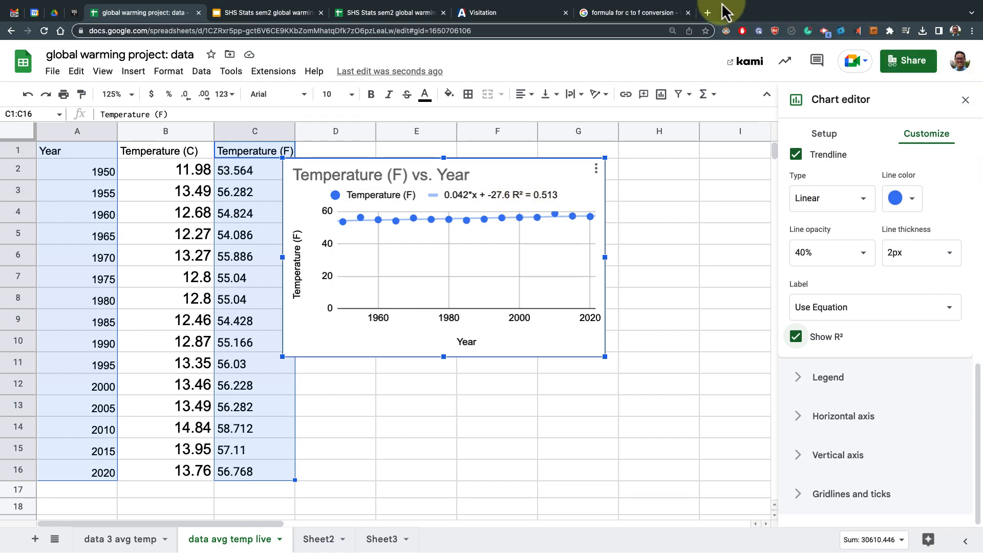
Search Google for r2 to read what the R-squared value means
{"action": "left_click", "coordinate": [644, 17]}
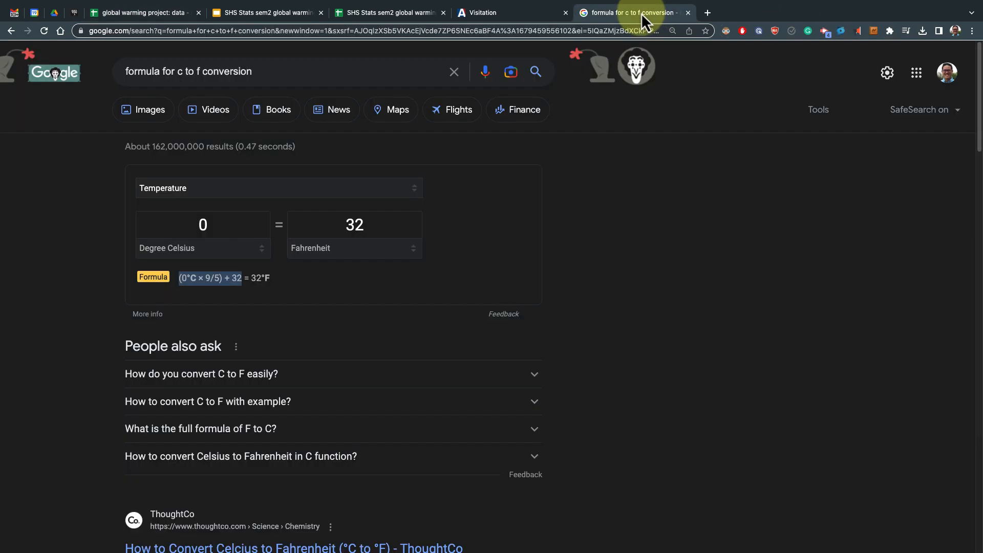
{"action": "triple_click", "coordinate": [297, 71]}
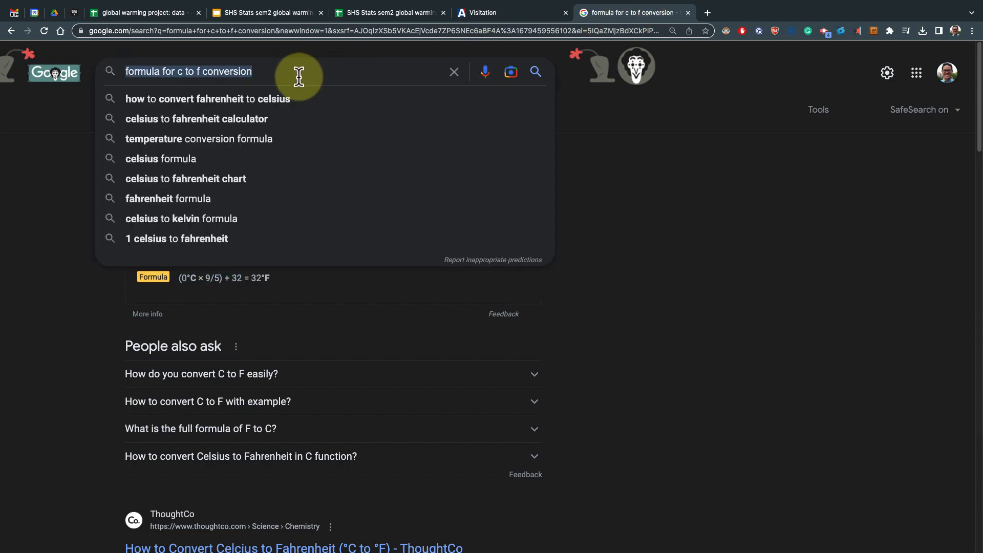
{"action": "type", "text": "r2"}
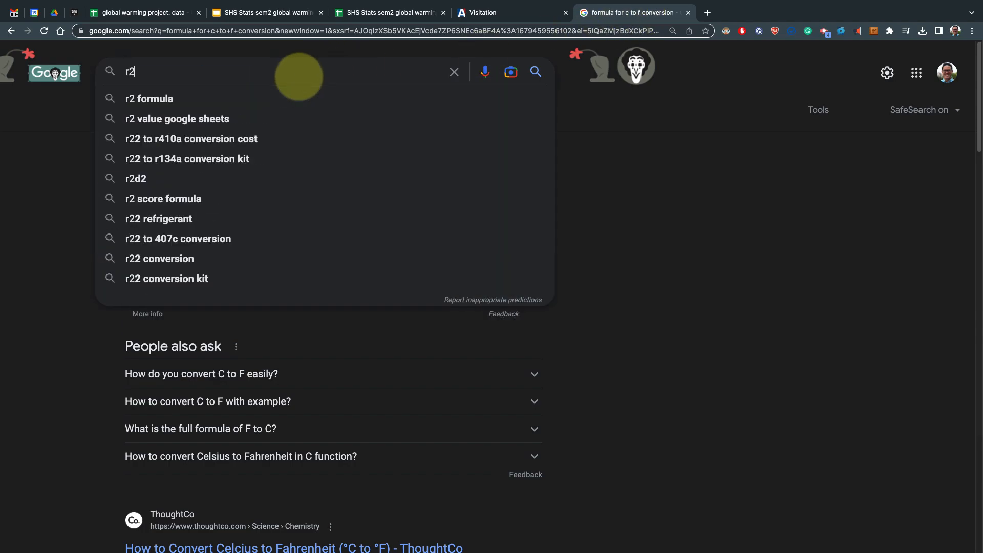
{"action": "key", "text": "Return"}
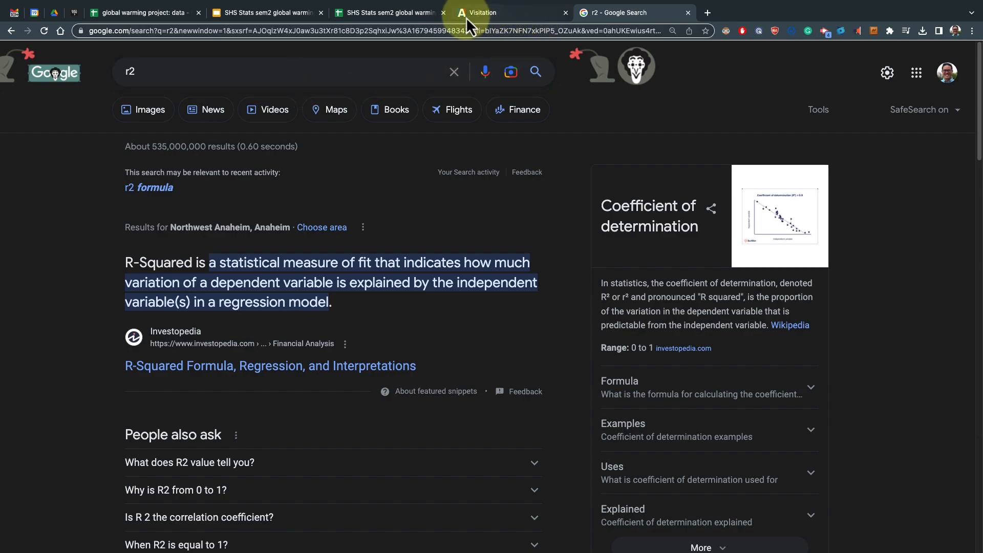
Move the temperature chart slightly to the right, away from the data columns
{"action": "left_click", "coordinate": [167, 12]}
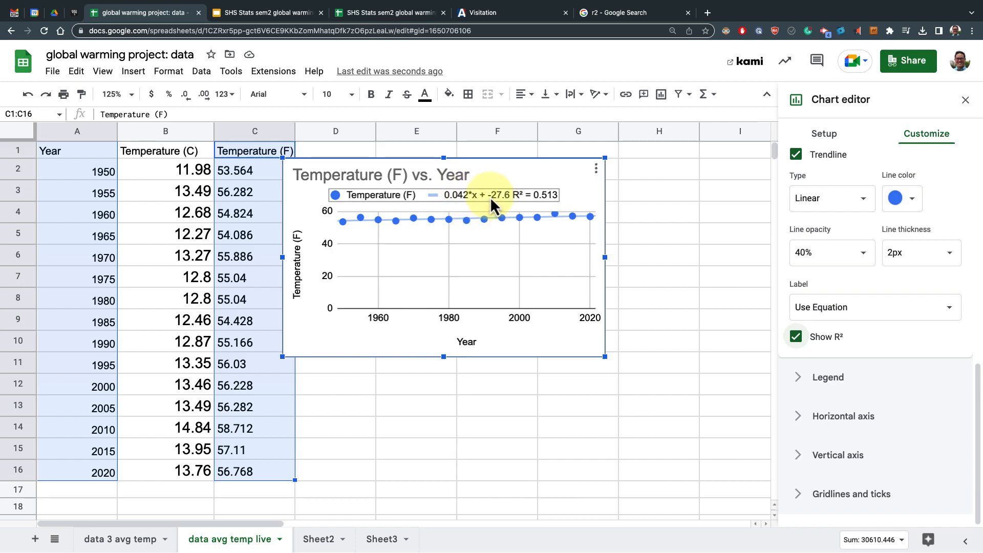
{"action": "left_click", "coordinate": [523, 174]}
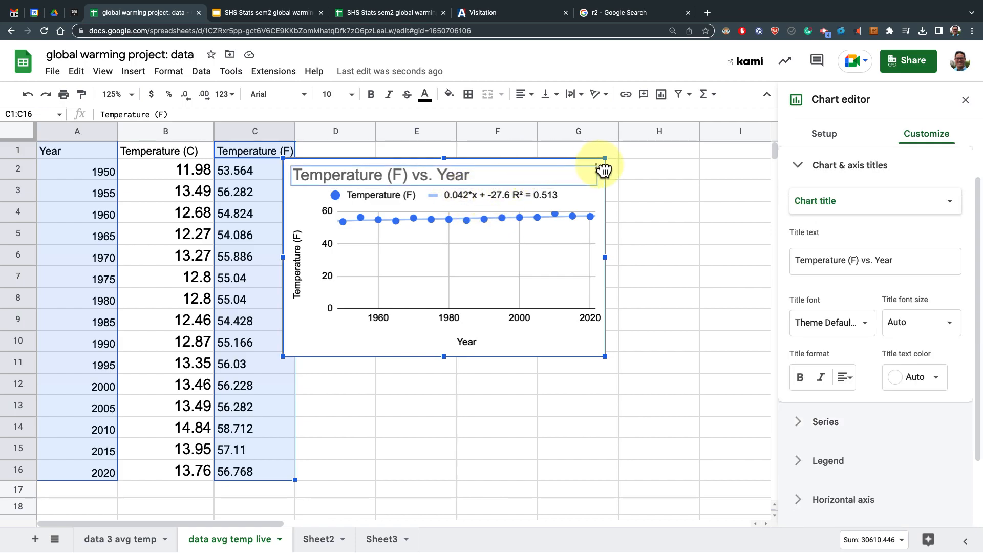
{"action": "left_click_drag", "start_coordinate": [603, 170], "coordinate": [604, 174]}
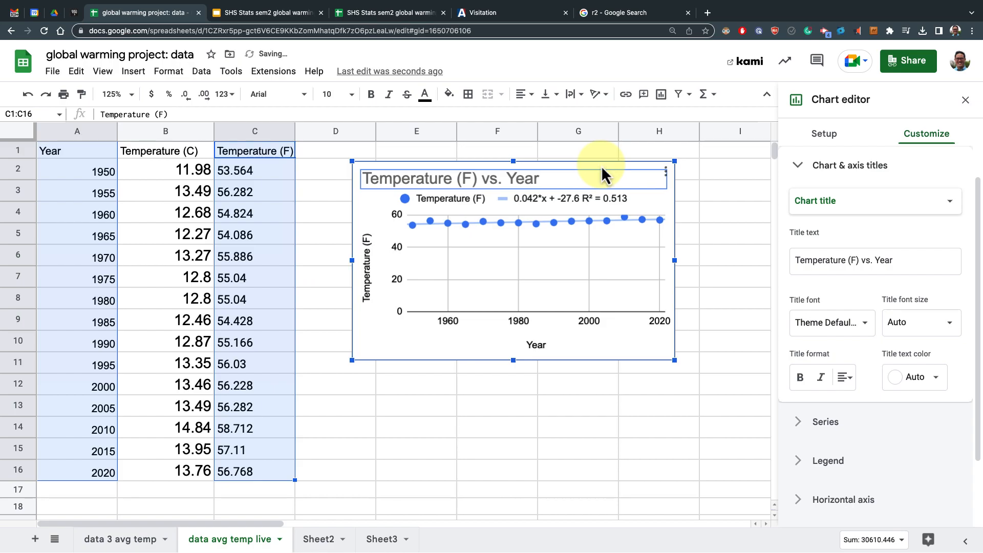
Reopen the residual plot search results, open the Statology residual plot article and select its URL
{"action": "left_click", "coordinate": [352, 14]}
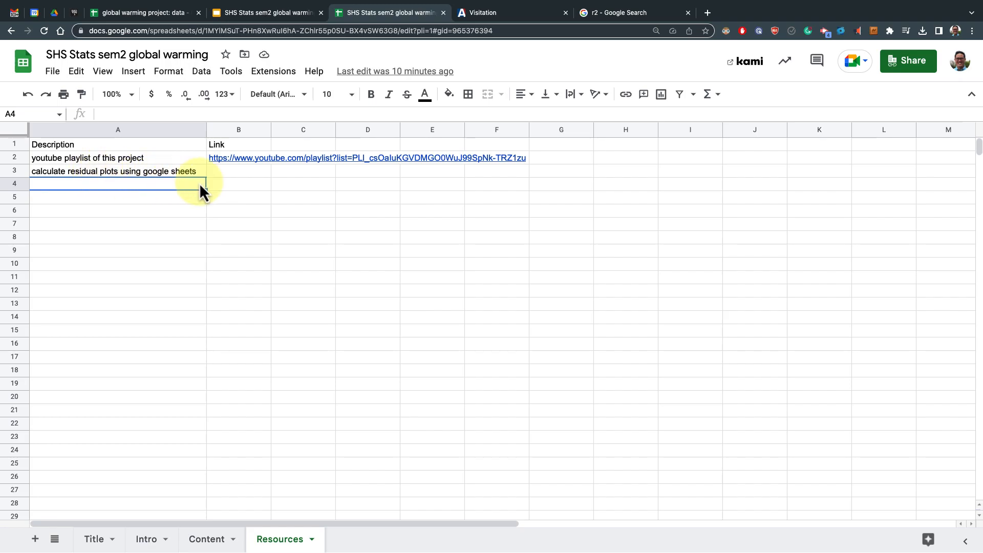
{"action": "left_click", "coordinate": [606, 17]}
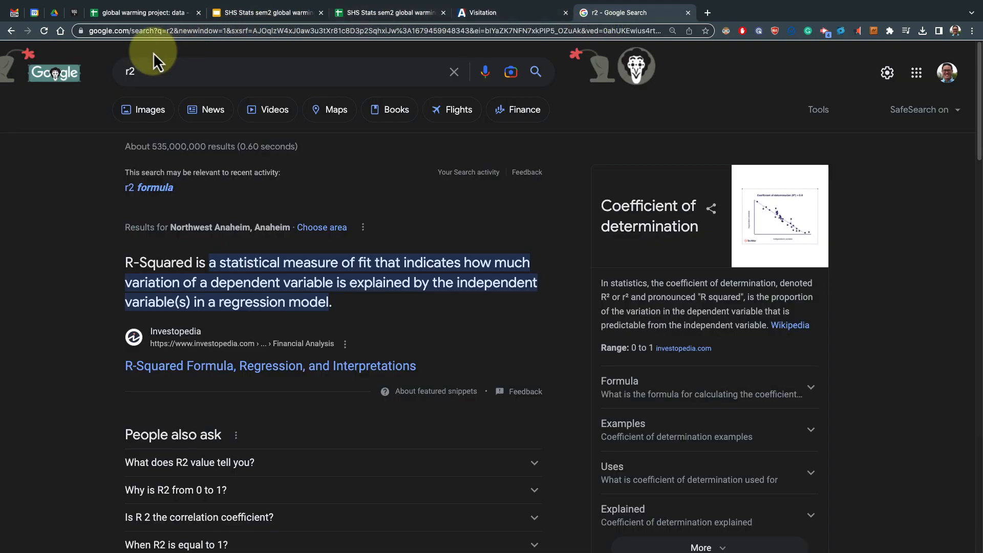
{"action": "right_click", "coordinate": [13, 31]}
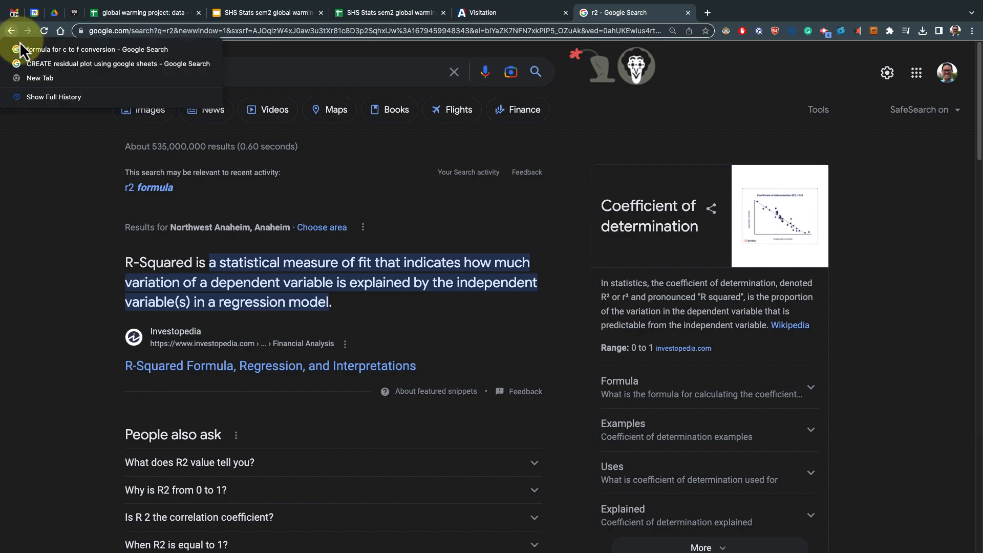
{"action": "left_click", "coordinate": [27, 61]}
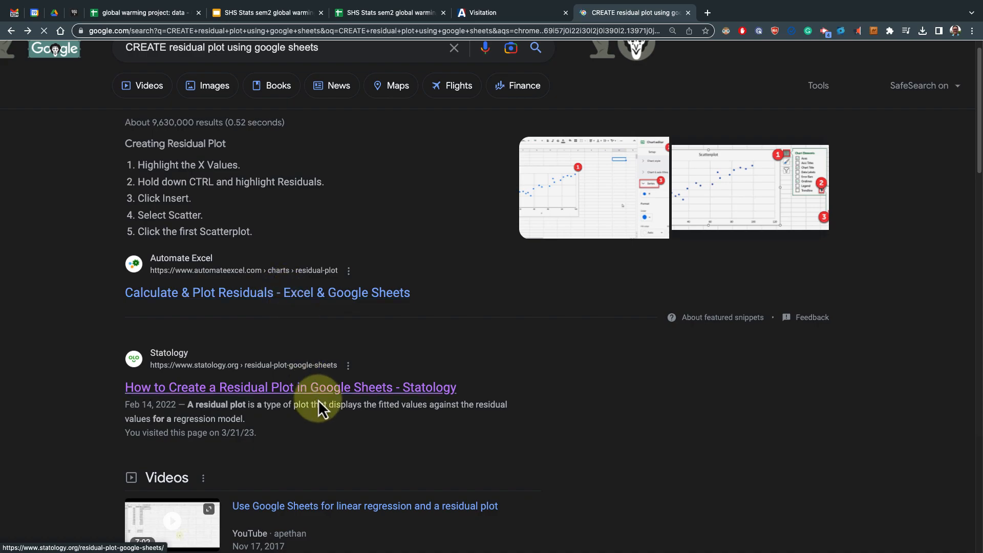
{"action": "left_click", "coordinate": [322, 389]}
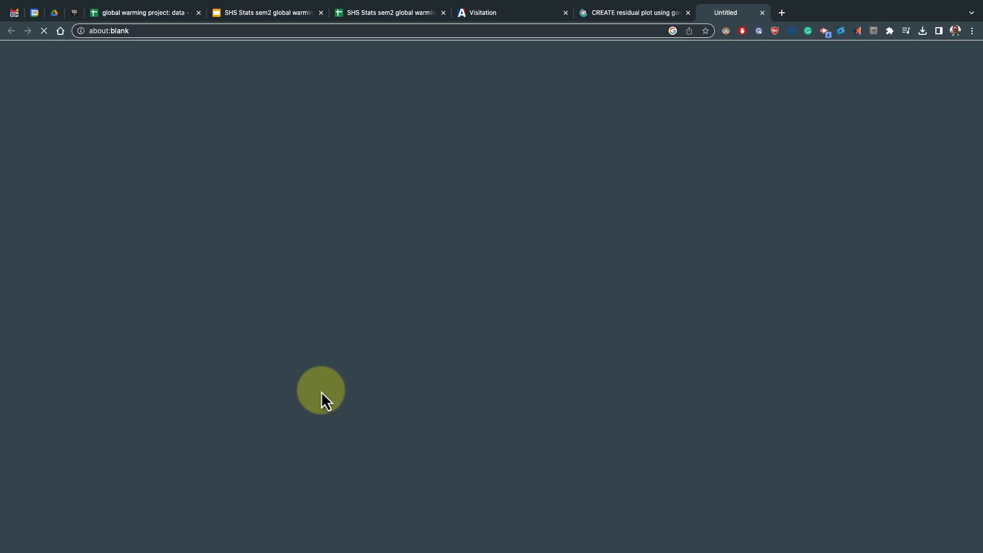
{"action": "left_click", "coordinate": [369, 31]}
{"action": "key", "text": "ctrl+c"}
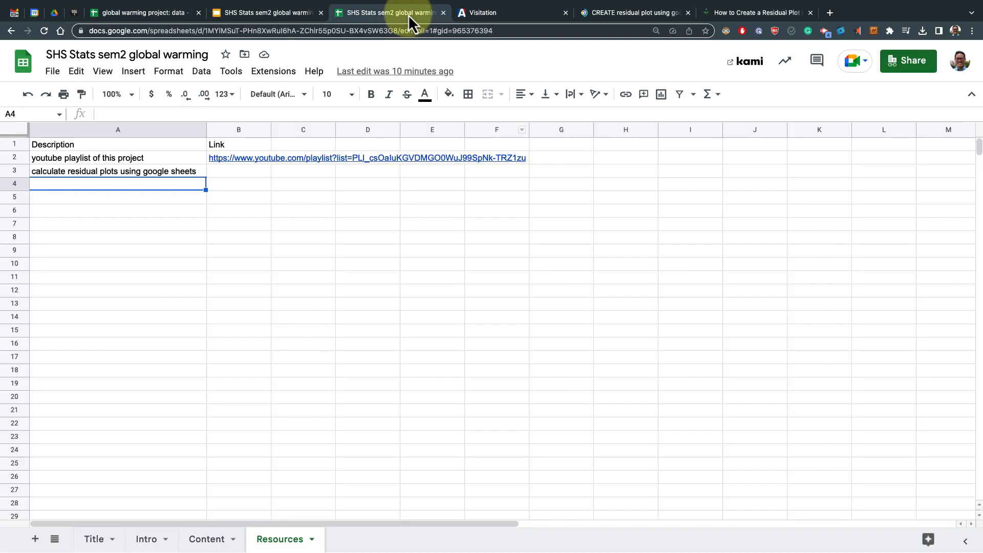
Paste the Statology article link into B3 beside the residual plots description on the Resources sheet
{"action": "left_click", "coordinate": [408, 15]}
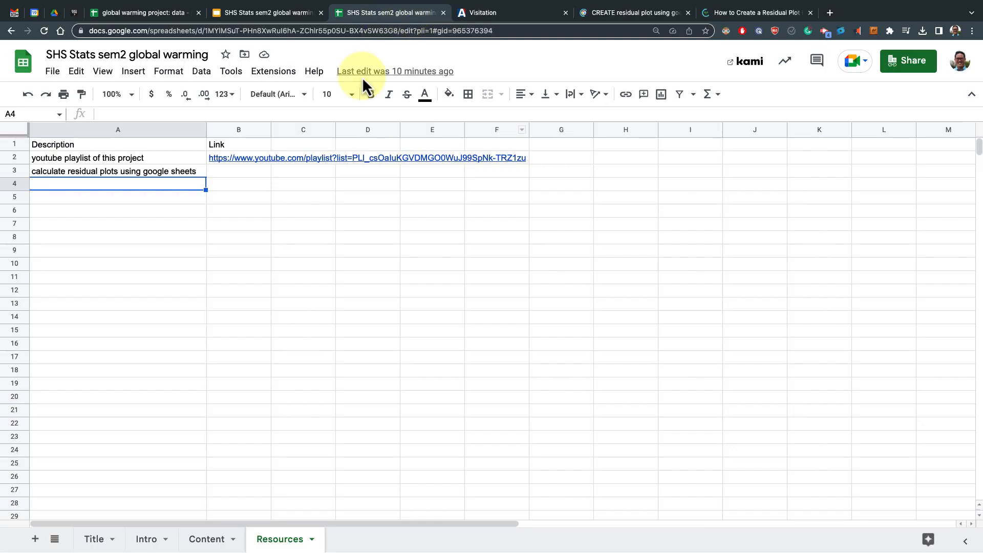
{"action": "left_click", "coordinate": [259, 174]}
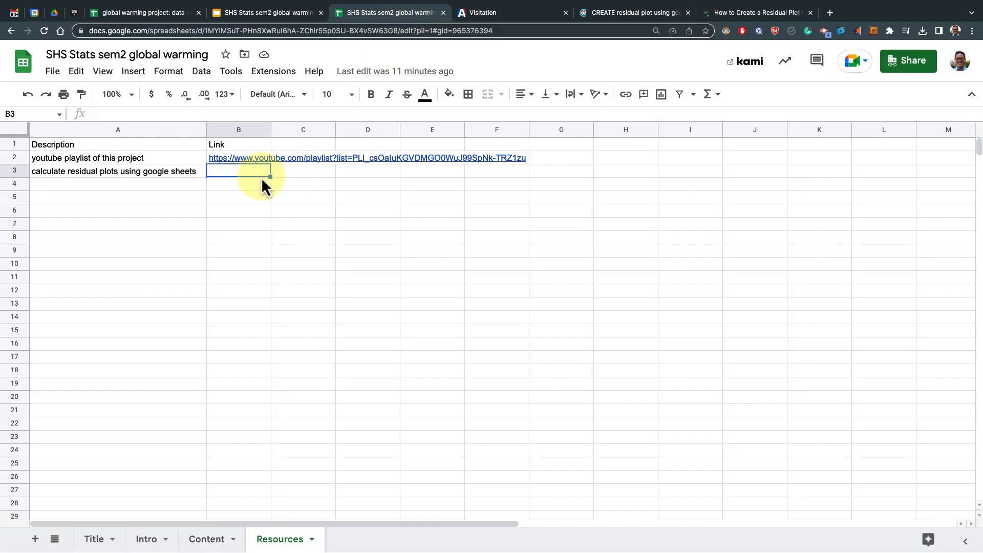
{"action": "key", "text": "ctrl+v"}
{"action": "left_click", "coordinate": [303, 212]}
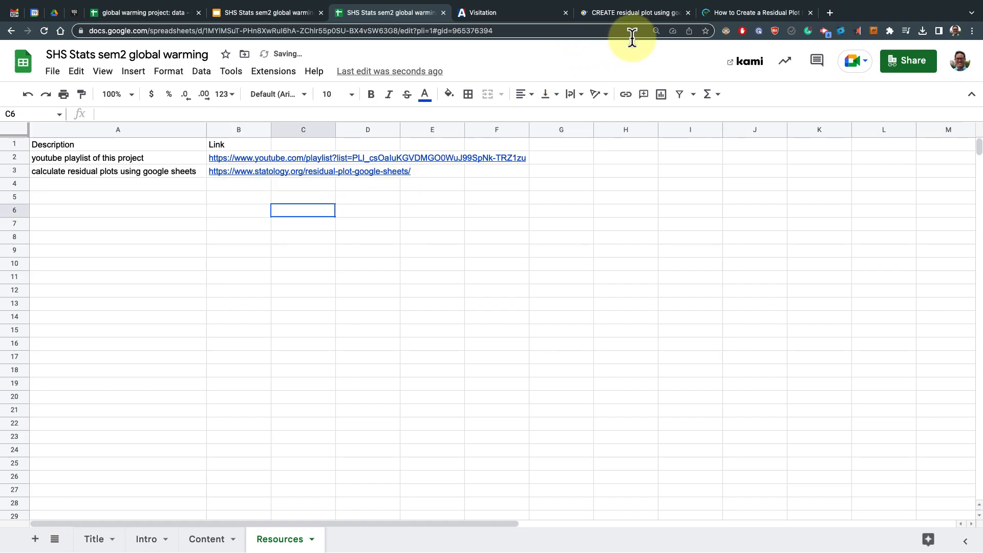
Close the Statology article tab and return to the global warming data sheet
{"action": "left_click", "coordinate": [735, 13]}
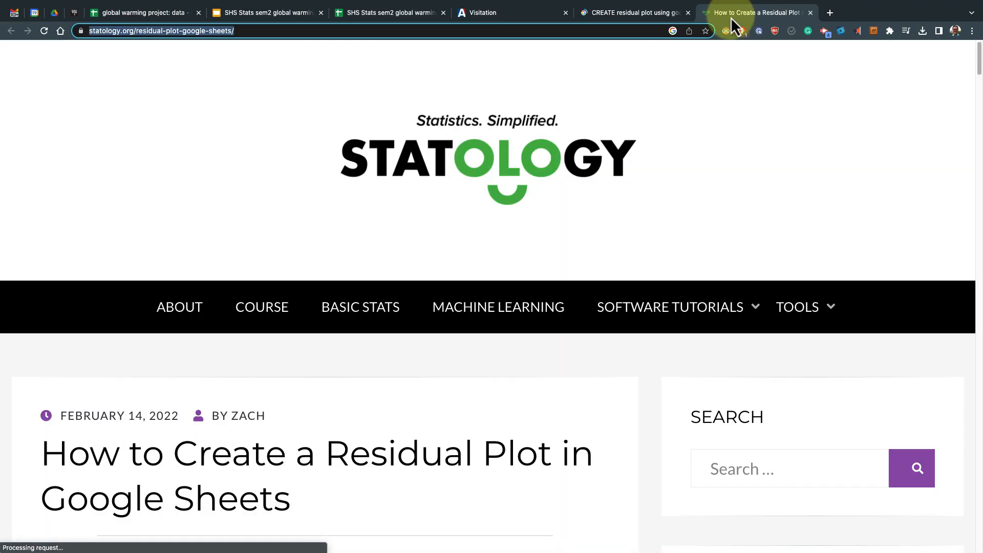
{"action": "key", "text": "super+w"}
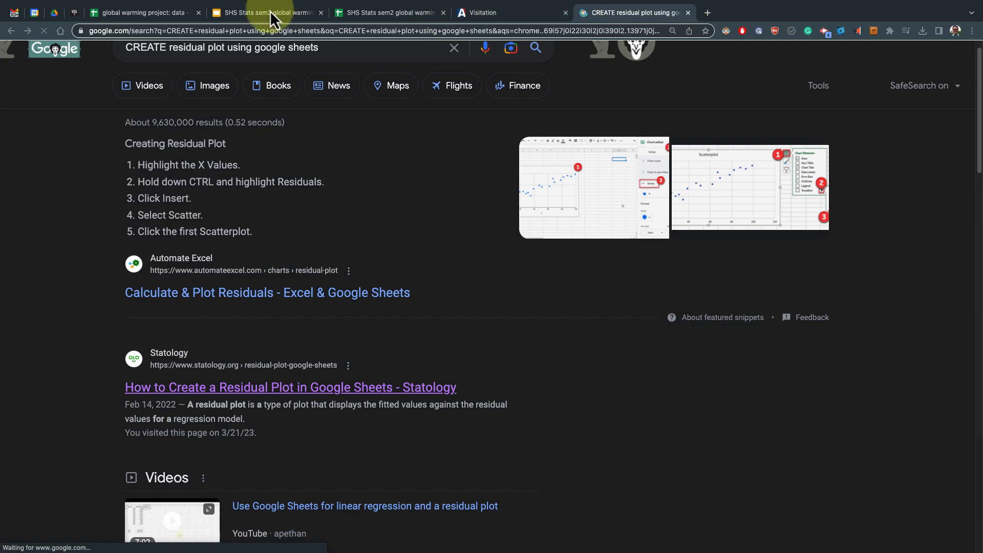
{"action": "left_click", "coordinate": [146, 12]}
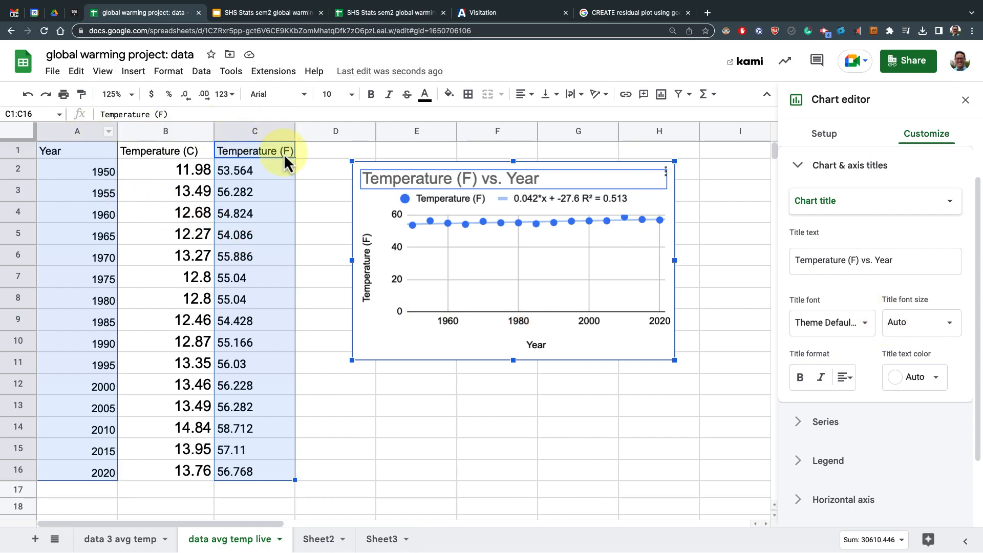
{"action": "left_click", "coordinate": [258, 174]}
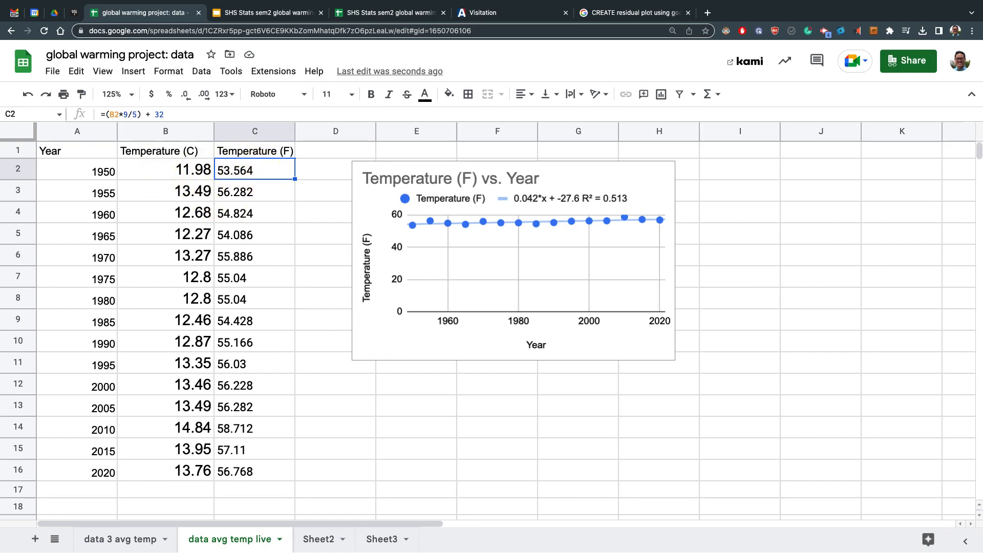
Label cells A18 and A19 as Slope and Intercept
{"action": "left_click", "coordinate": [100, 507]}
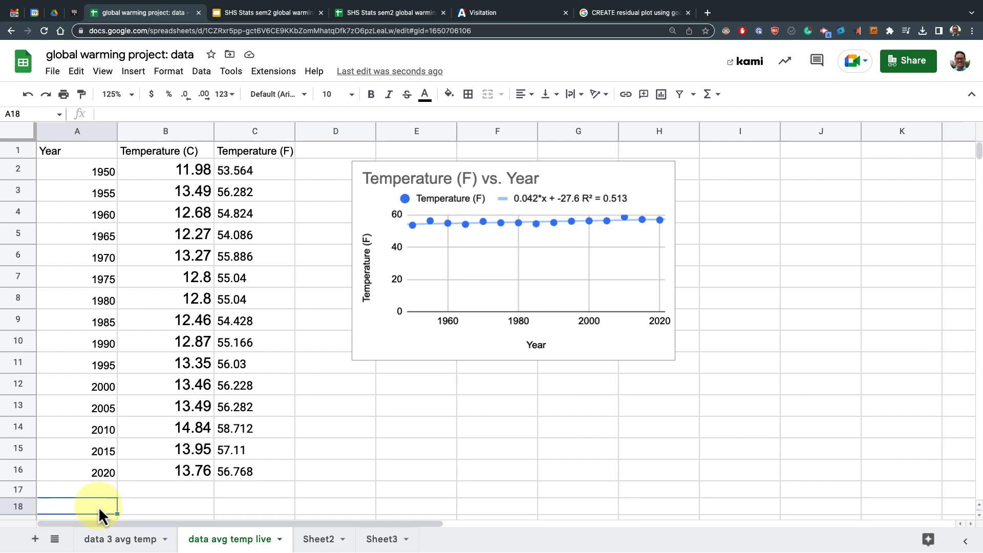
{"action": "type", "text": "Slope"}
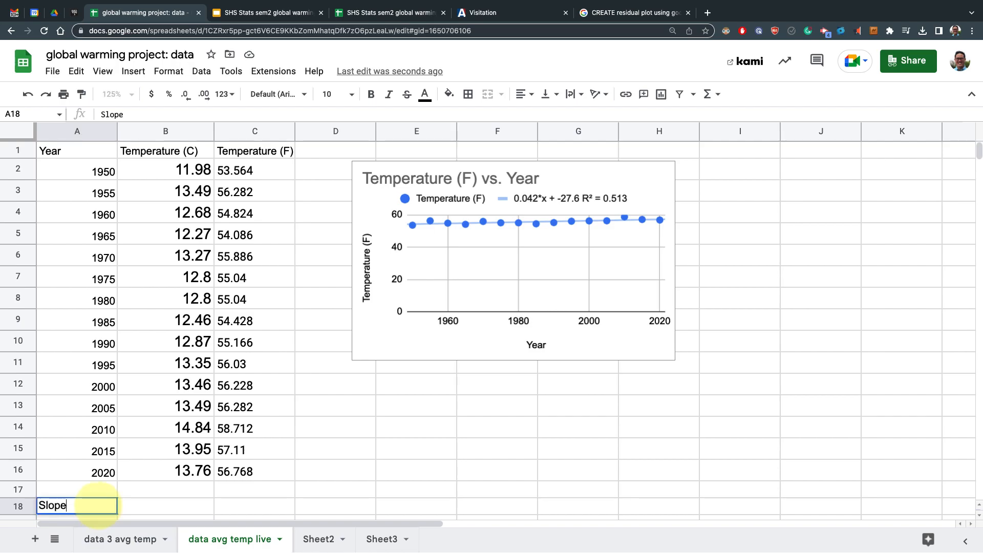
{"action": "key", "text": "Return"}
{"action": "key", "text": "Return"}
{"action": "type", "text": "Intercept"}
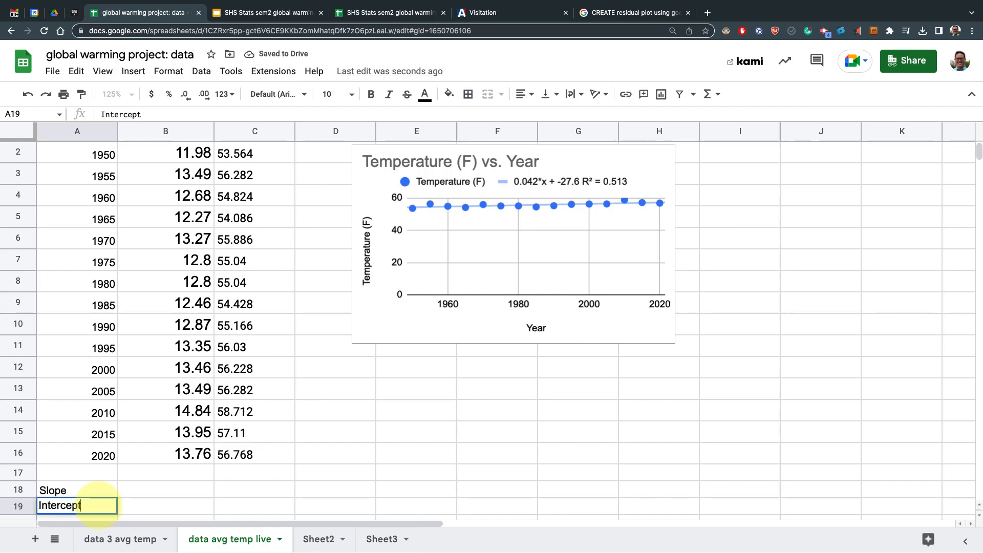
Enter a SLOPE formula in B18 using C2:C16 as the y-values and A2:A16 as the x-values
{"action": "key", "text": "Up"}
{"action": "key", "text": "Right"}
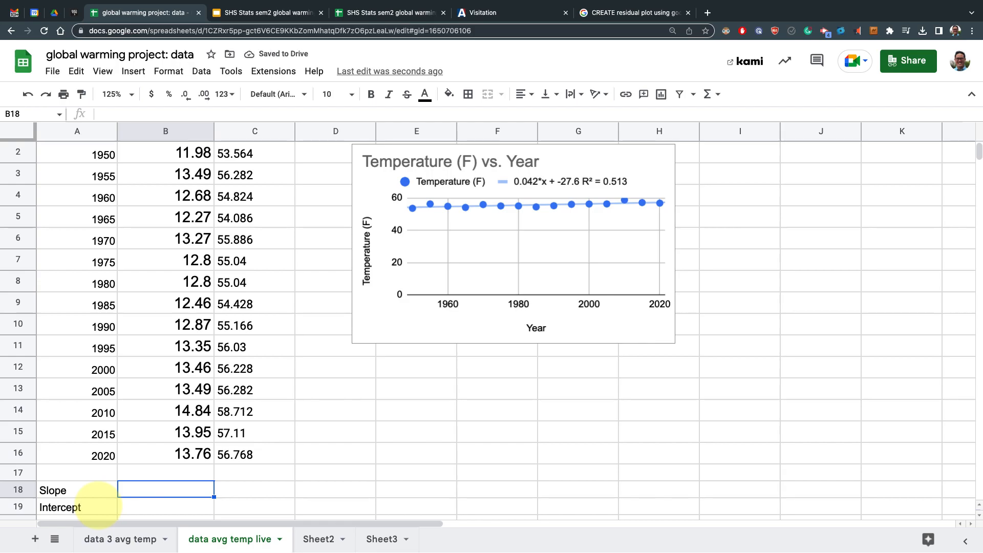
{"action": "type", "text": "="}
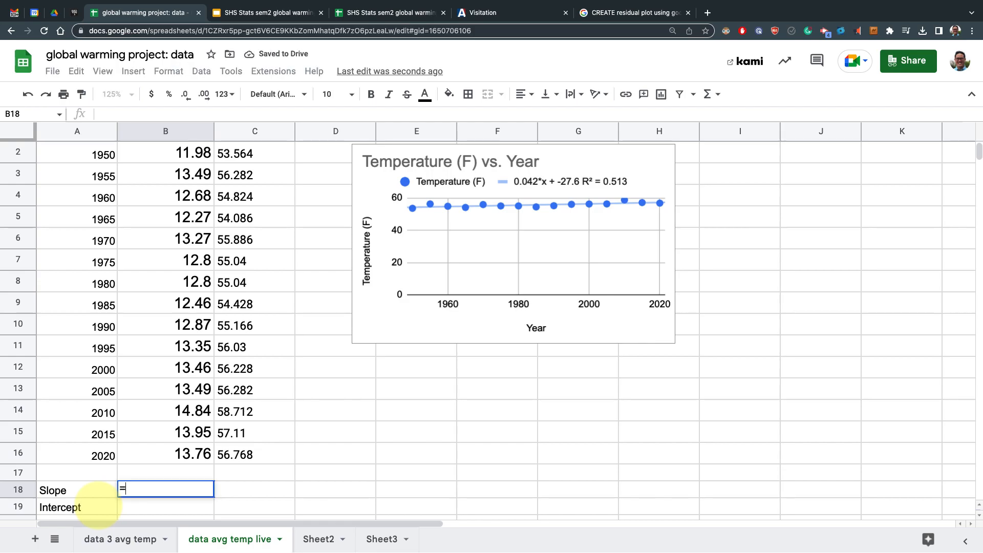
{"action": "type", "text": "SLO"}
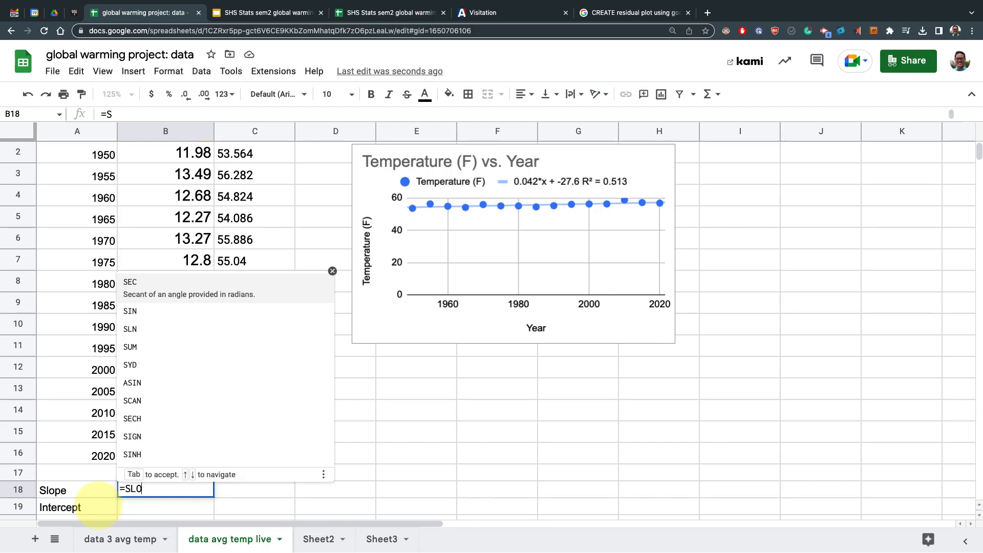
{"action": "type", "text": "PE("}
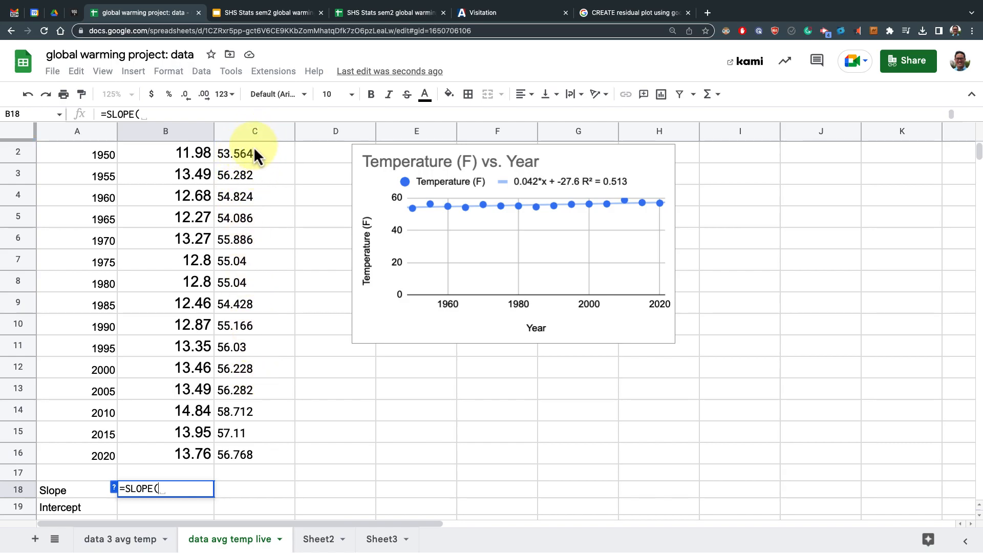
{"action": "scroll", "coordinate": [254, 149], "scroll_direction": "up", "scroll_amount": 1}
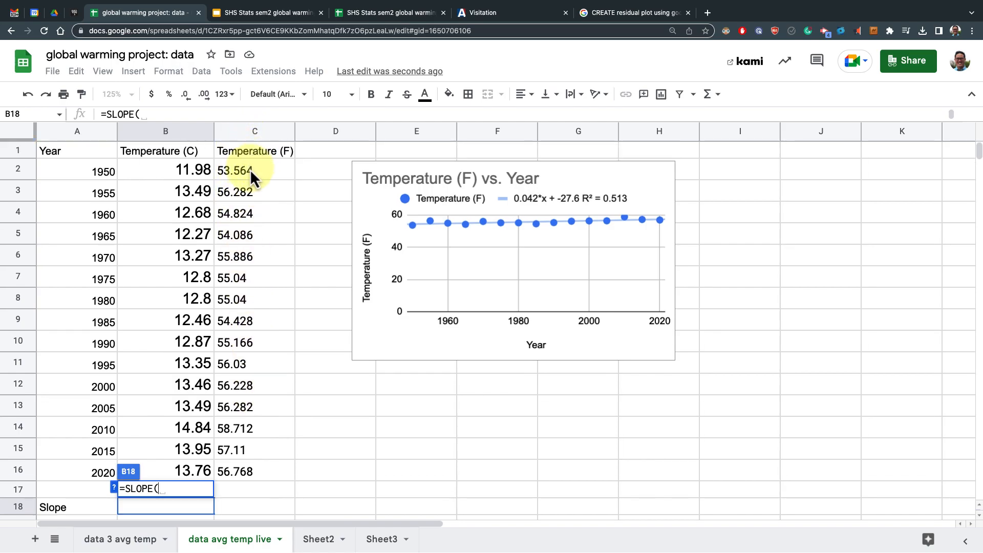
{"action": "left_click", "coordinate": [250, 169]}
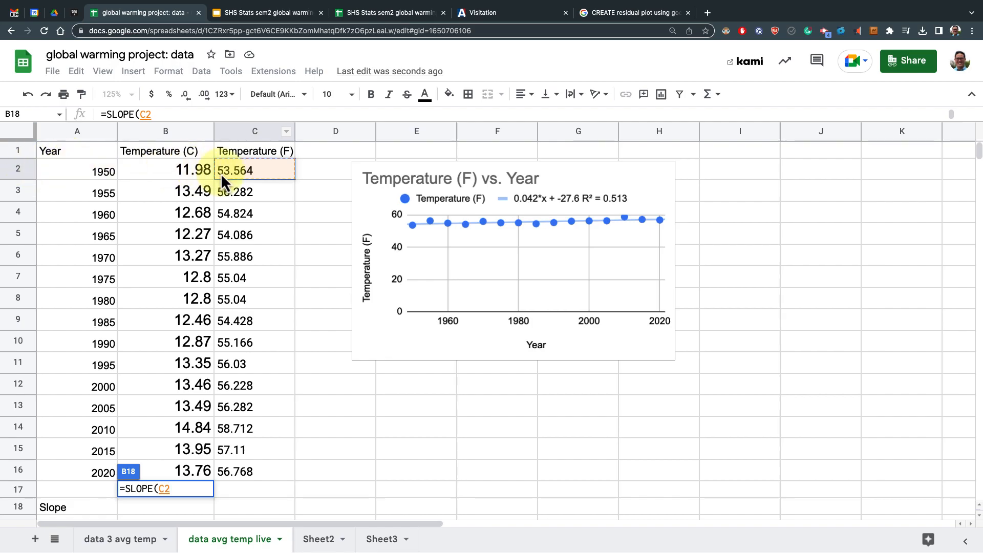
{"action": "left_click", "coordinate": [163, 115]}
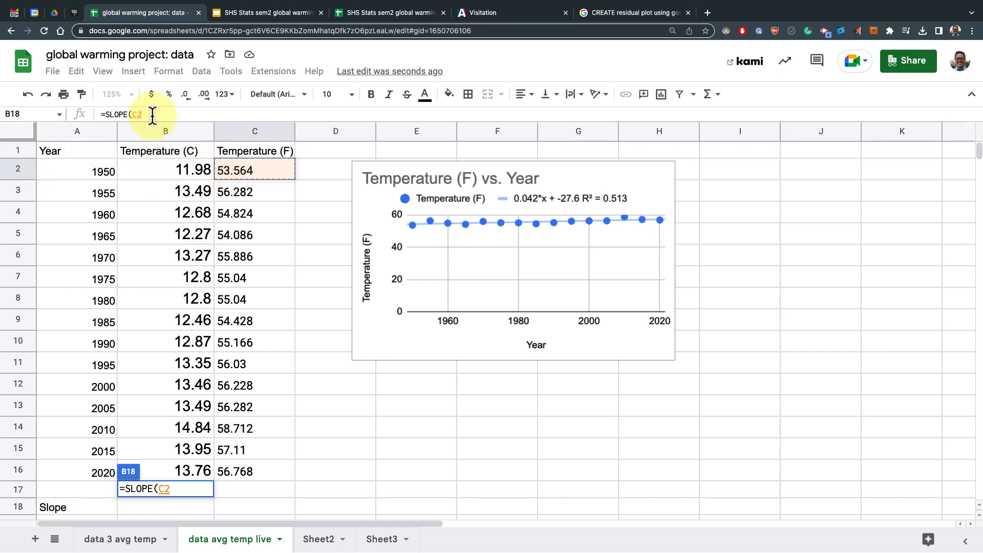
{"action": "type", "text": ":"}
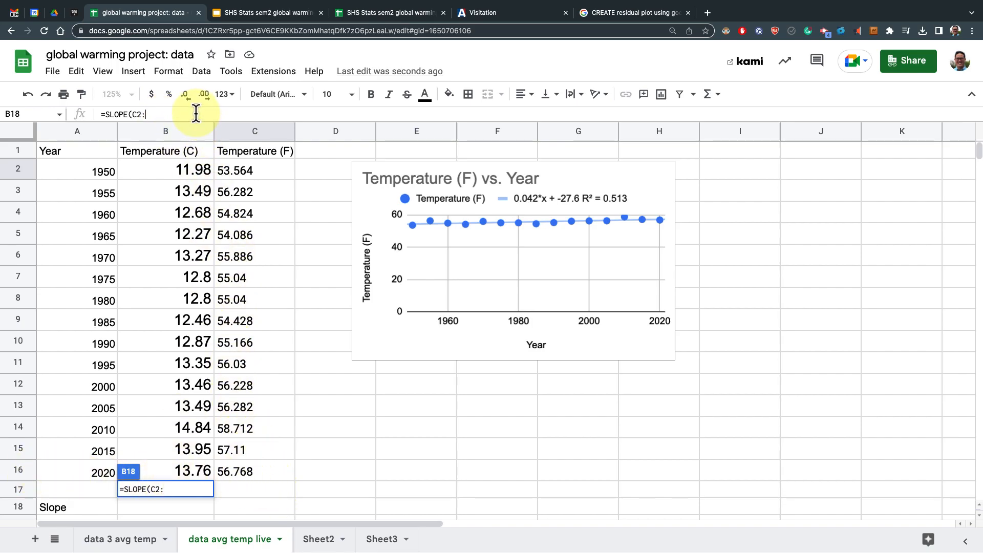
{"action": "type", "text": "C16"}
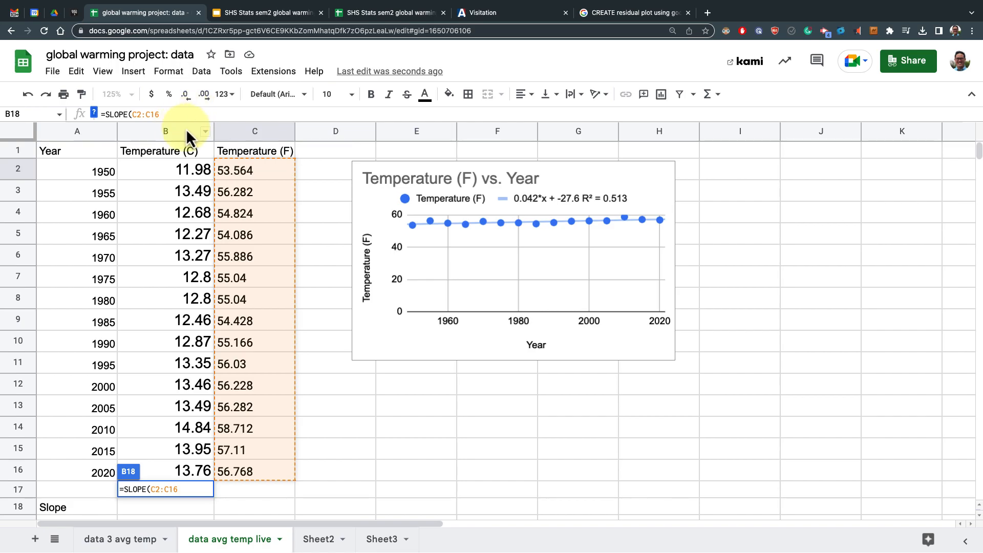
{"action": "left_click", "coordinate": [189, 490]}
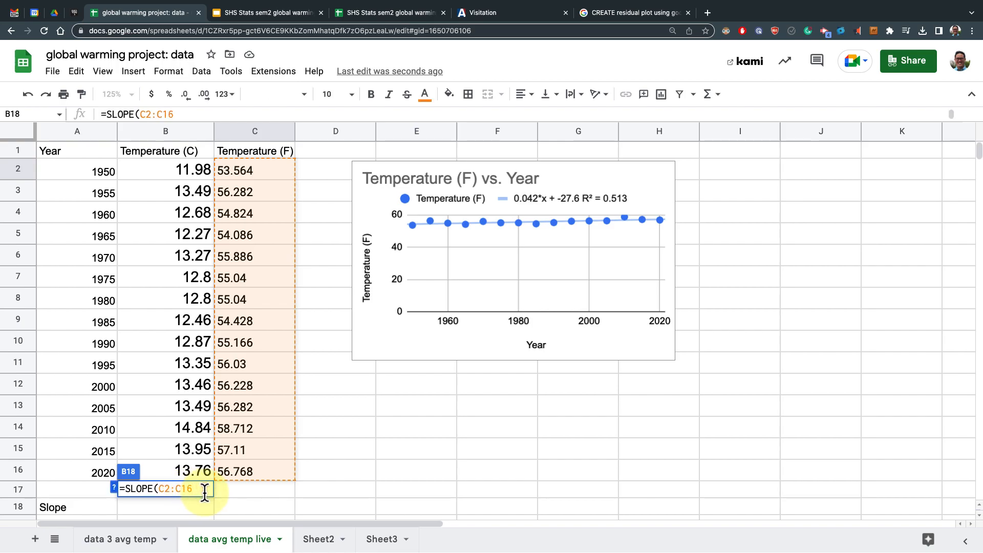
{"action": "type", "text": ","}
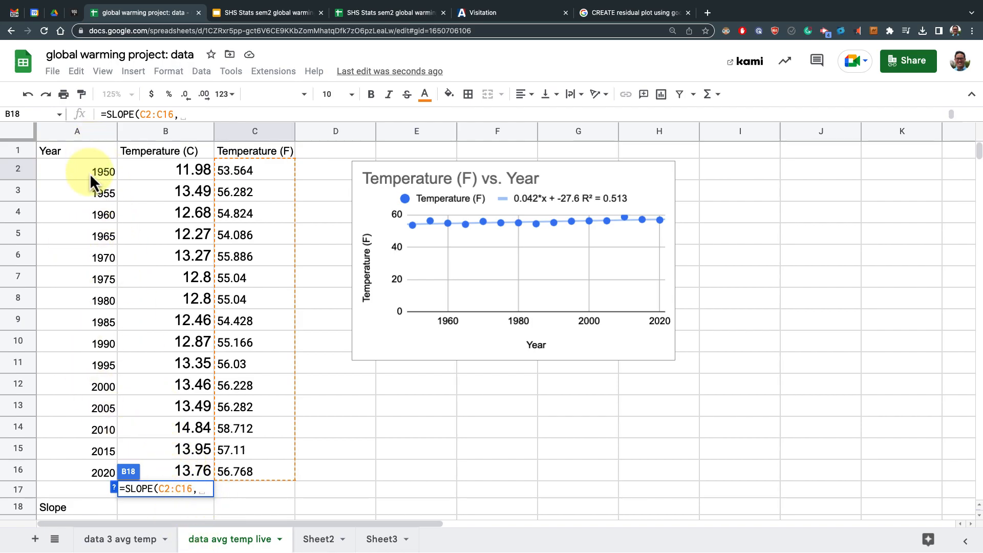
{"action": "type", "text": "A2"}
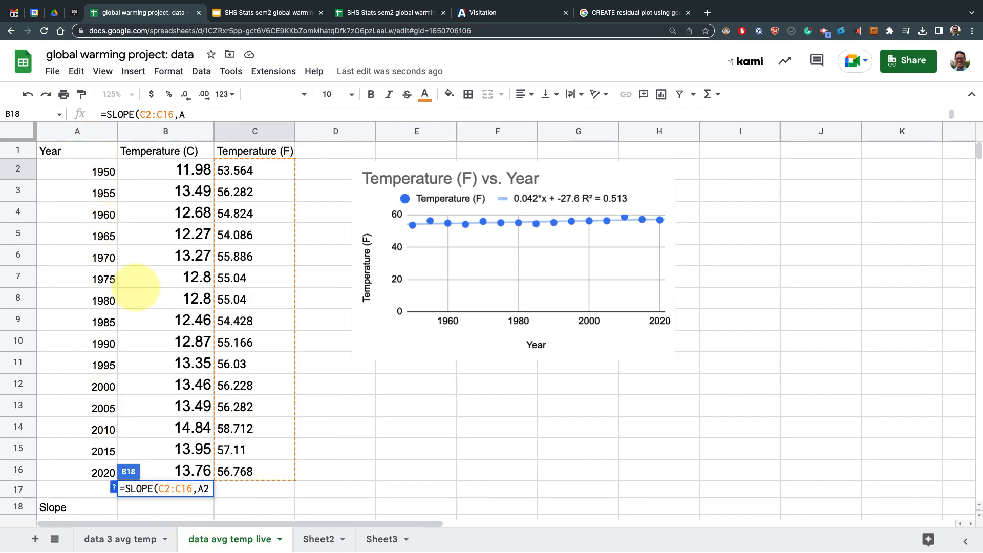
{"action": "type", "text": ":A"}
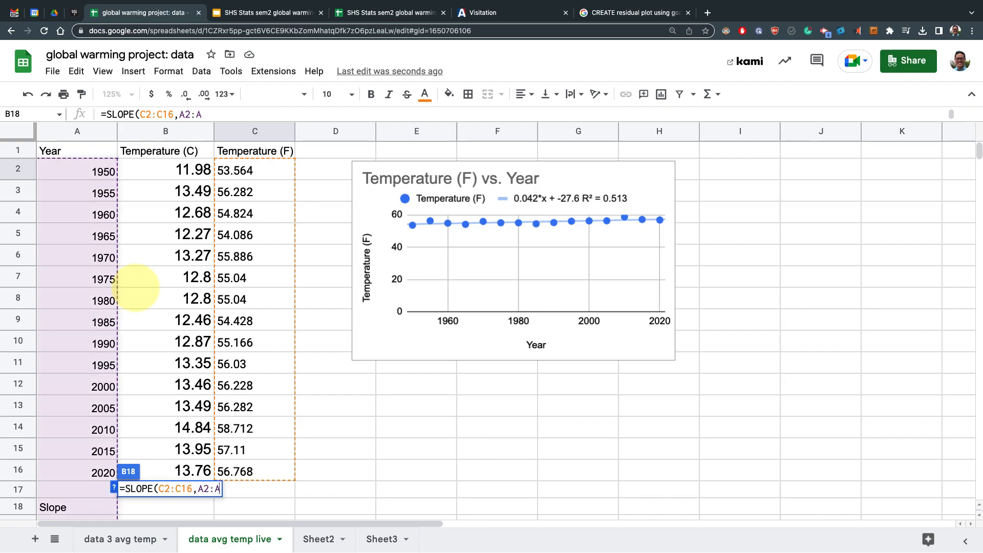
{"action": "type", "text": "16)"}
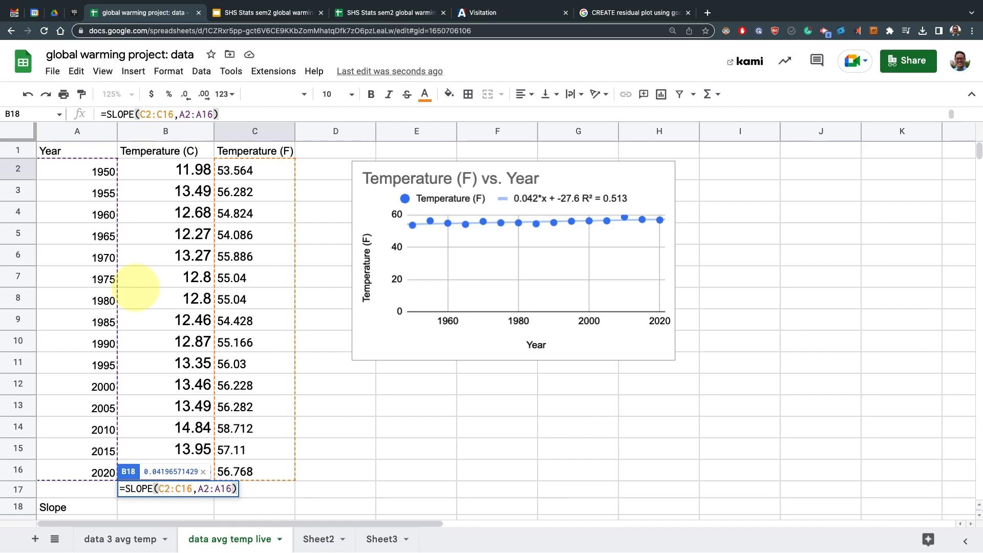
{"action": "key", "text": "Return"}
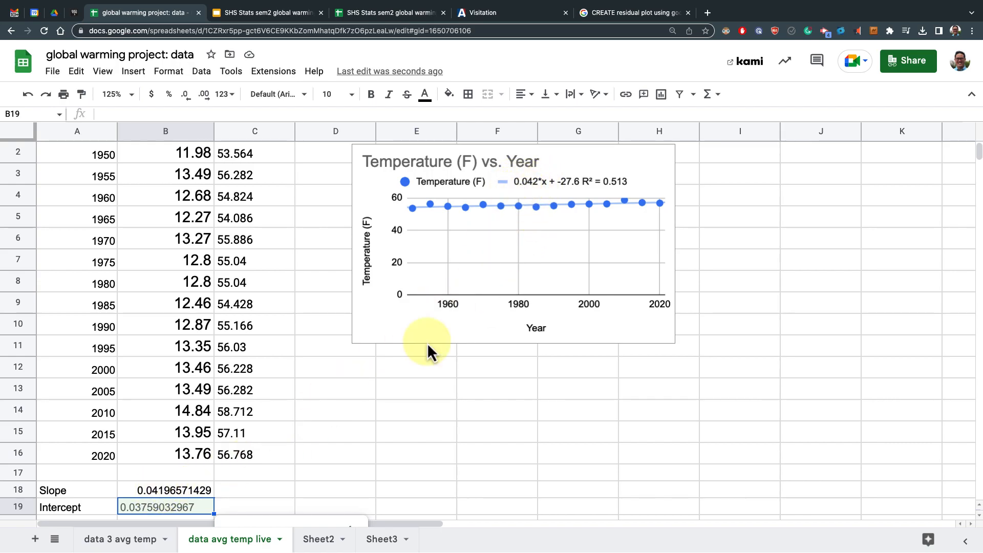
Copy the slope formula into B19 and accept the suggested =INTERCEPT(C2:C16,A2:A16) formula
{"action": "left_click", "coordinate": [239, 487]}
{"action": "scroll", "coordinate": [272, 463], "scroll_direction": "down", "scroll_amount": 1}
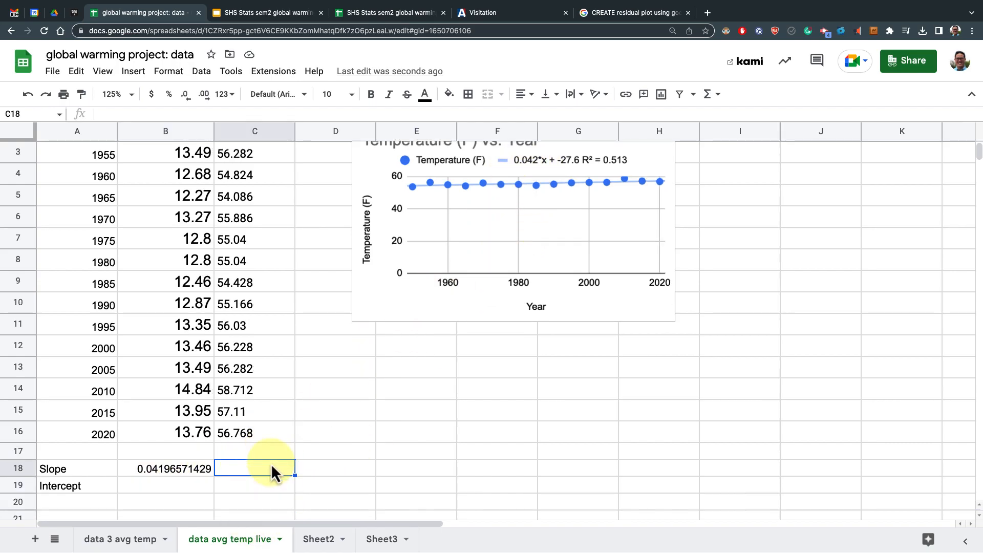
{"action": "left_click", "coordinate": [188, 483]}
{"action": "left_click", "coordinate": [188, 468]}
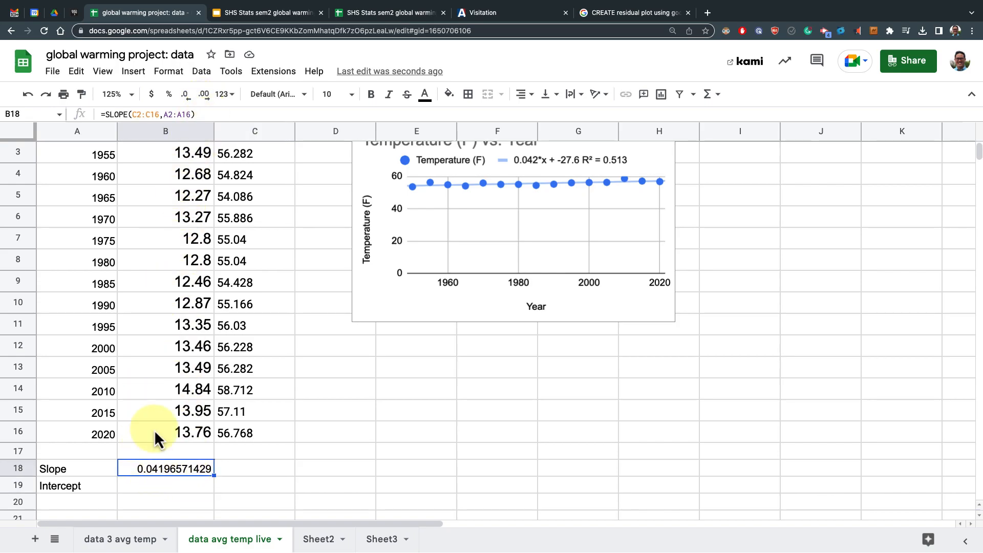
{"action": "triple_click", "coordinate": [151, 114]}
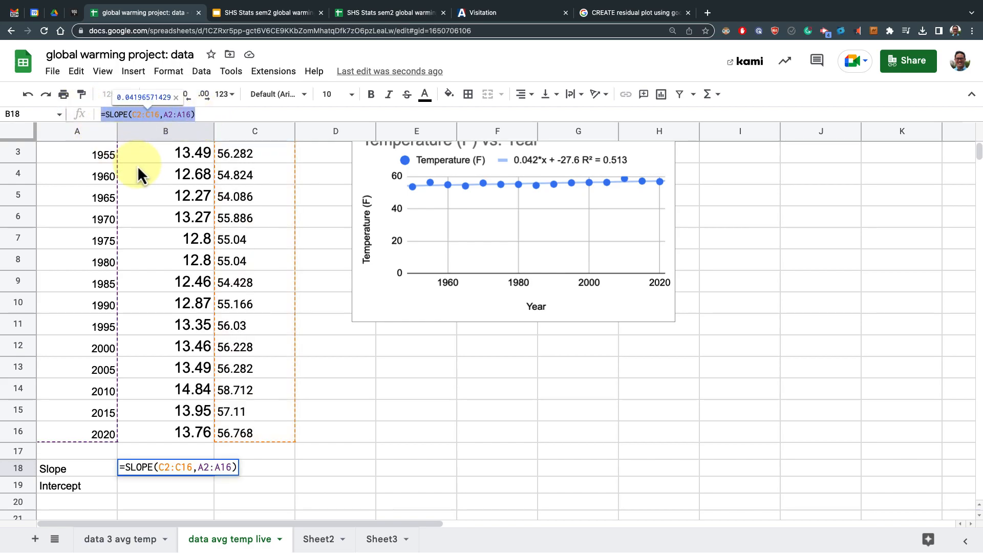
{"action": "key", "text": "ctrl+c"}
{"action": "key", "text": "Return"}
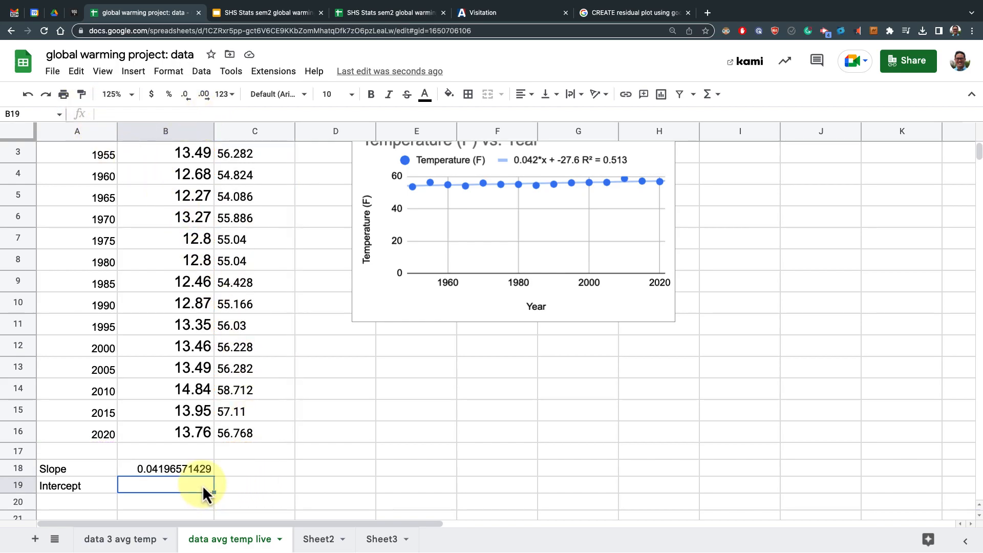
{"action": "key", "text": "ctrl+v"}
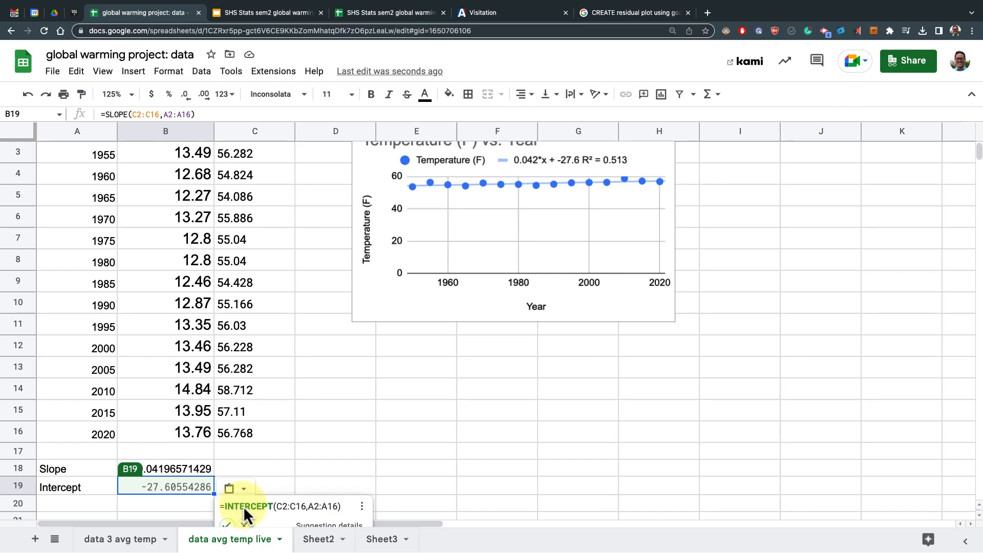
{"action": "left_click", "coordinate": [228, 522]}
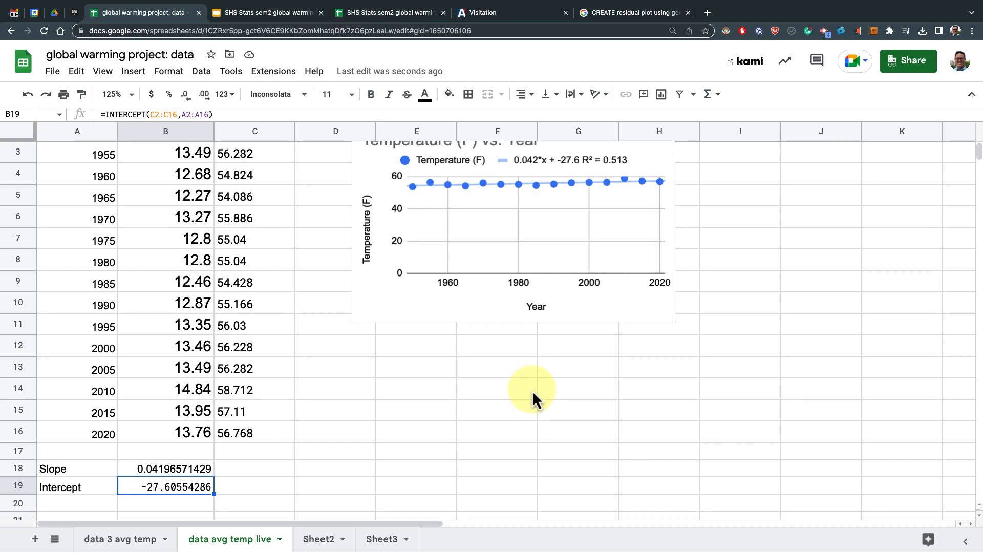
Label D1 as Residuals (actual - predicted)
{"action": "scroll", "coordinate": [329, 192], "scroll_direction": "up", "scroll_amount": 2}
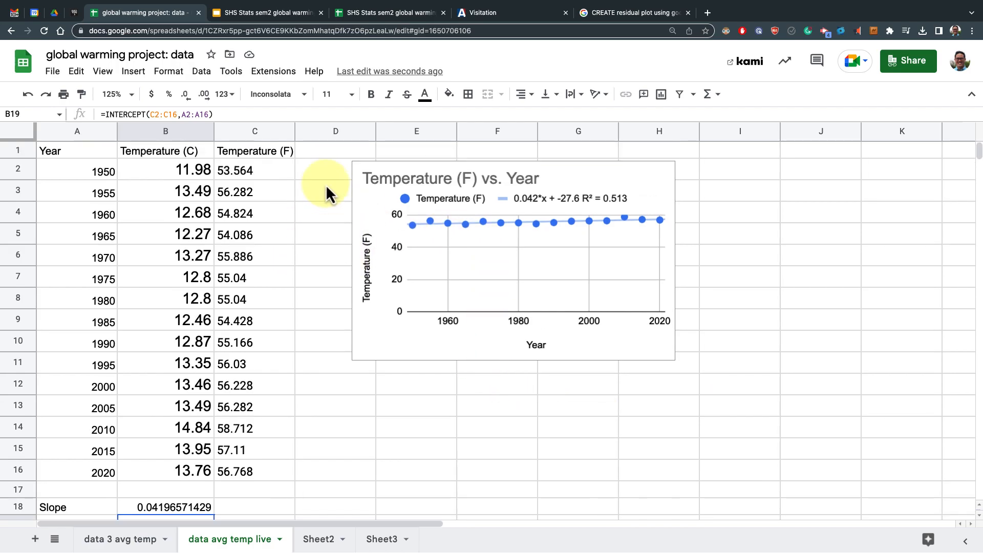
{"action": "left_click", "coordinate": [318, 155]}
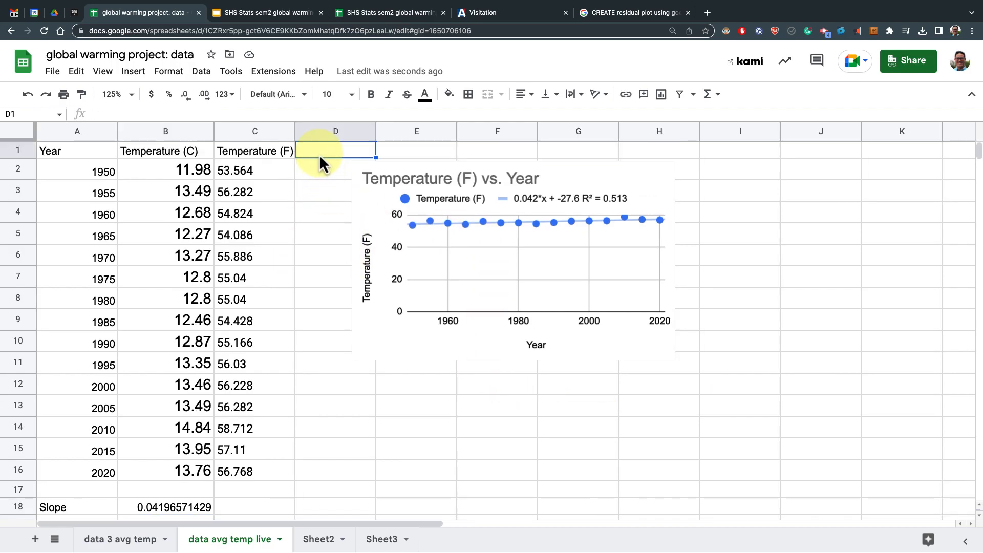
{"action": "type", "text": "Re"}
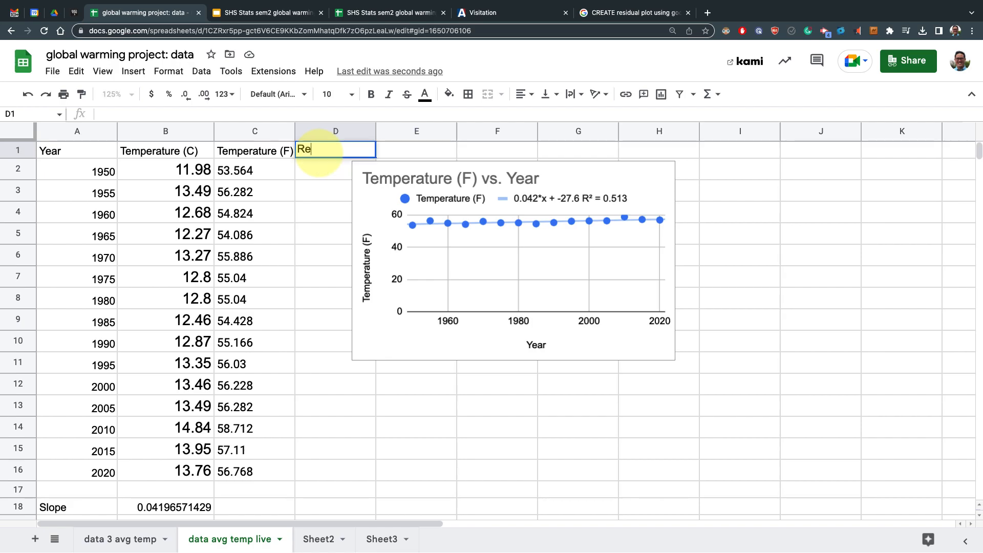
{"action": "type", "text": "siduals ("}
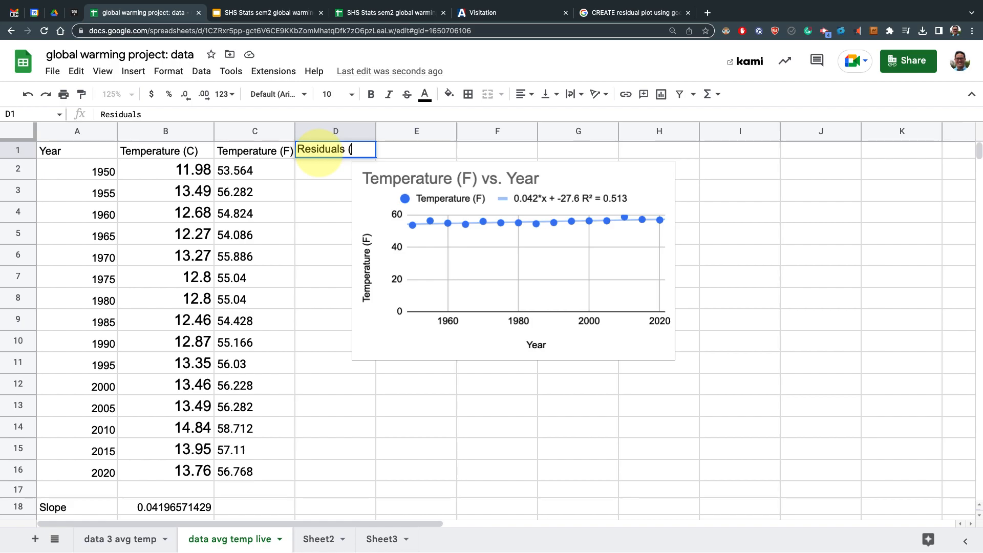
{"action": "type", "text": "actual -"}
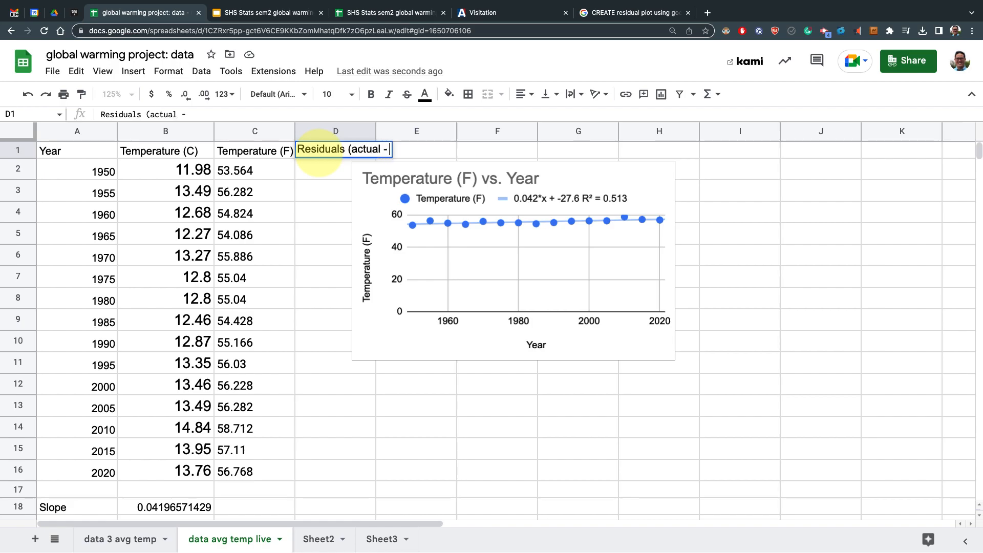
{"action": "type", "text": " predicted)"}
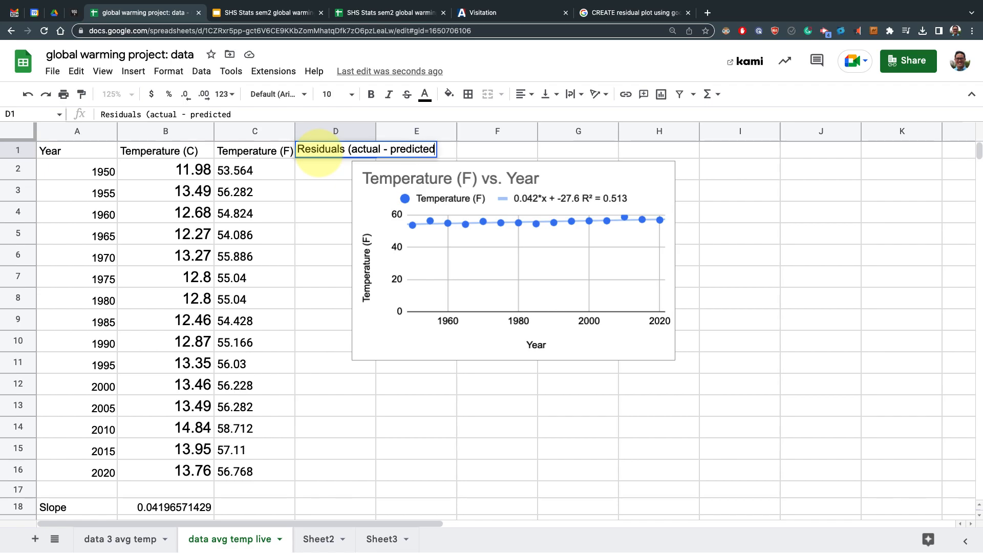
{"action": "left_click", "coordinate": [553, 404]}
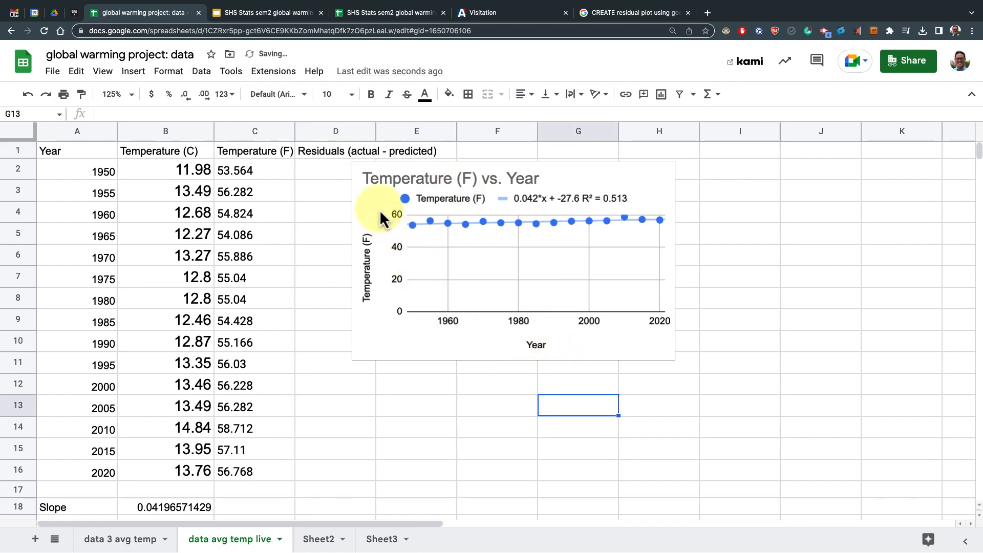
Move the temperature chart slightly to the right, away from the new column
{"action": "left_click", "coordinate": [370, 179]}
{"action": "left_click_drag", "start_coordinate": [388, 193], "coordinate": [451, 200]}
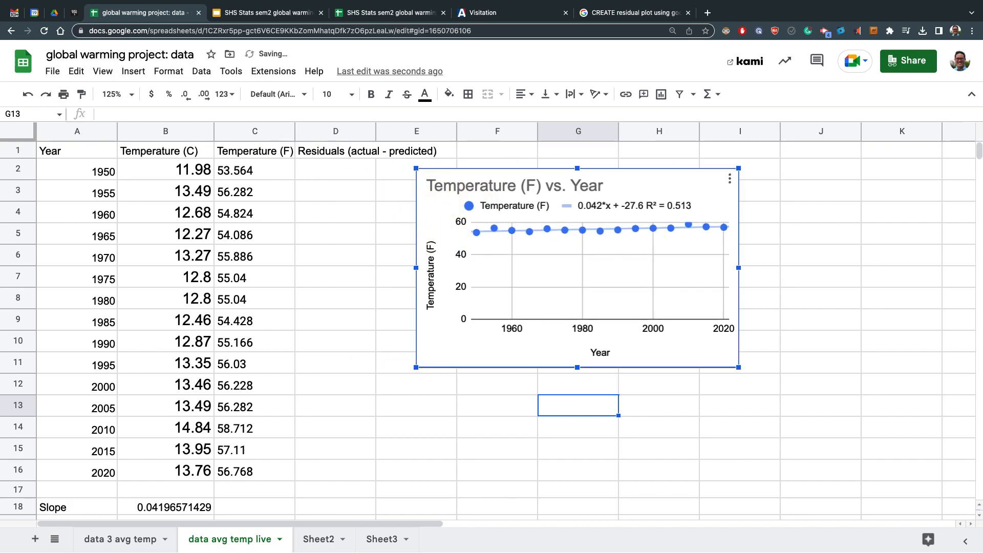
{"action": "left_click", "coordinate": [349, 189]}
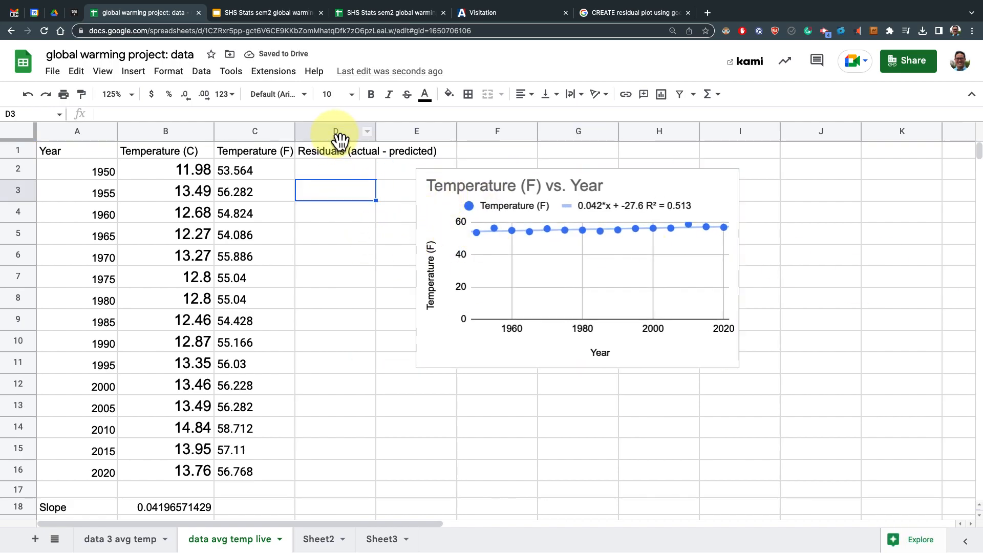
Move the empty column E in front of the residuals column so the residuals header shifts to E1
{"action": "left_click", "coordinate": [338, 134]}
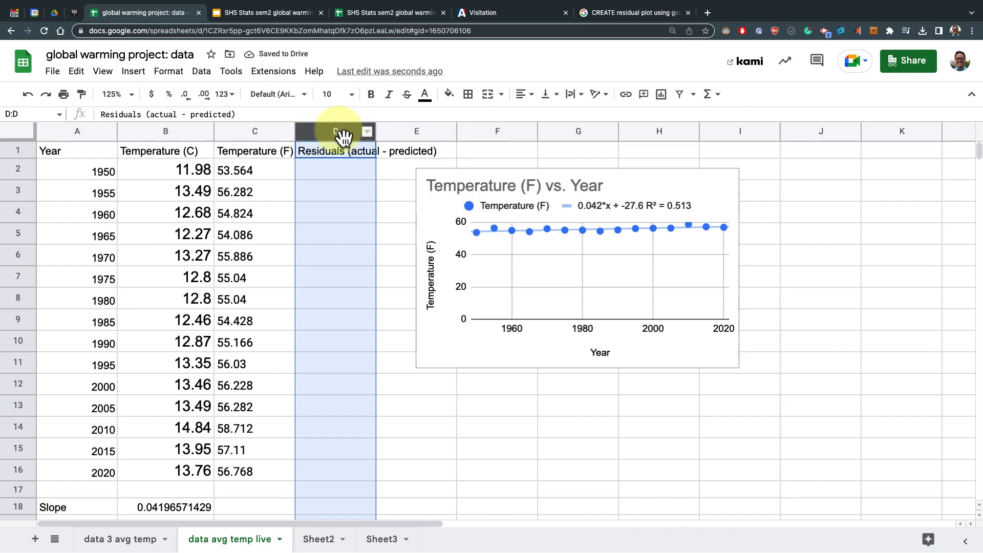
{"action": "left_click", "coordinate": [417, 134]}
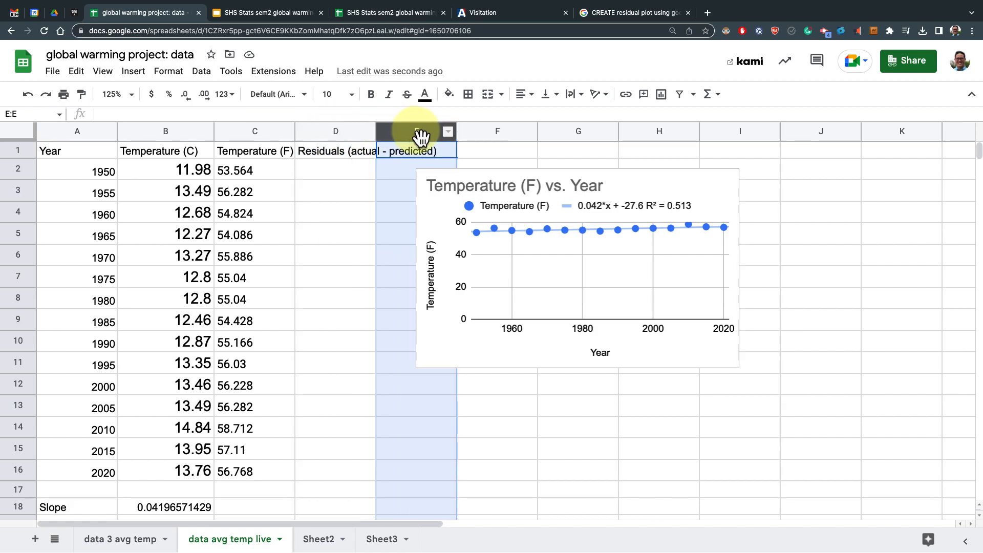
{"action": "left_click_drag", "start_coordinate": [420, 135], "coordinate": [345, 135]}
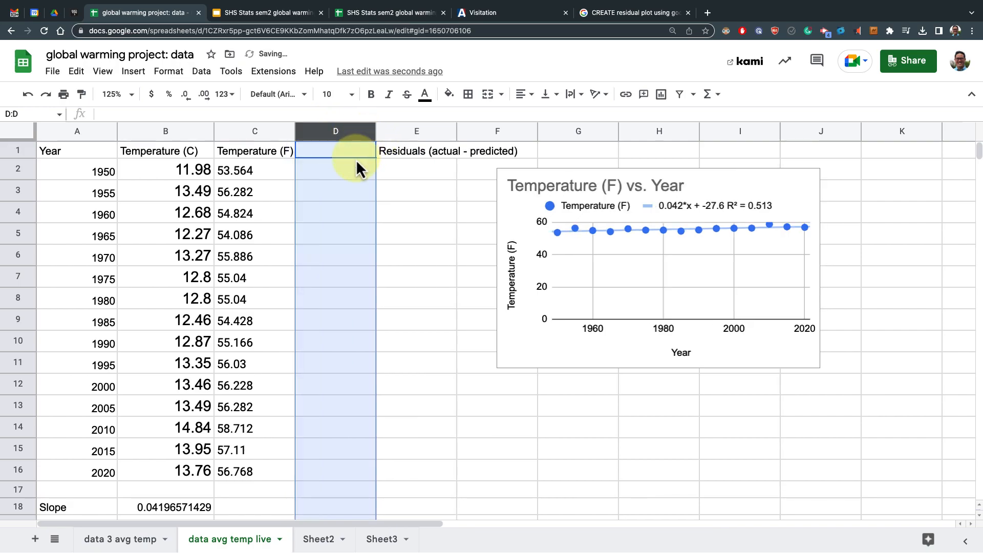
Label the now-empty D1 as Predicted
{"action": "left_click", "coordinate": [355, 155]}
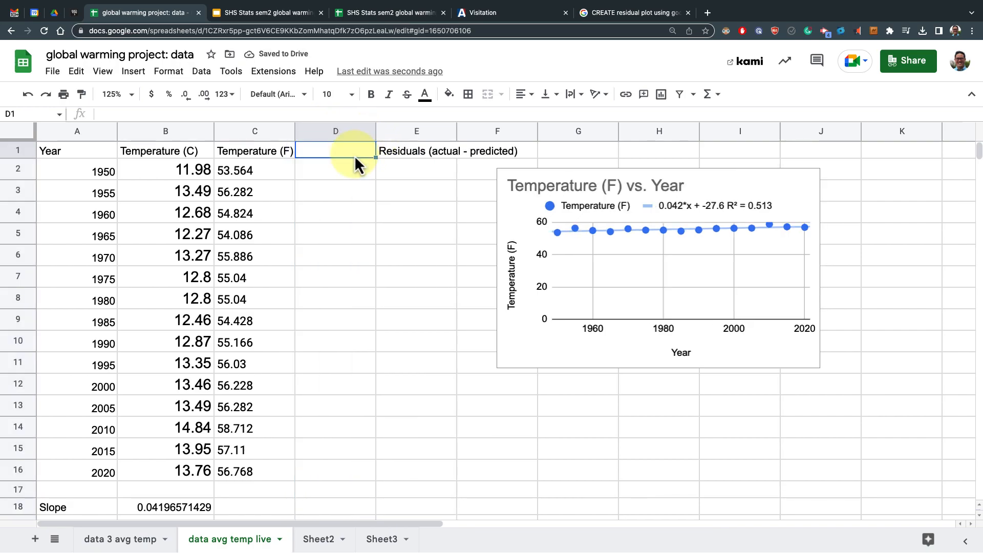
{"action": "type", "text": "Predicted"}
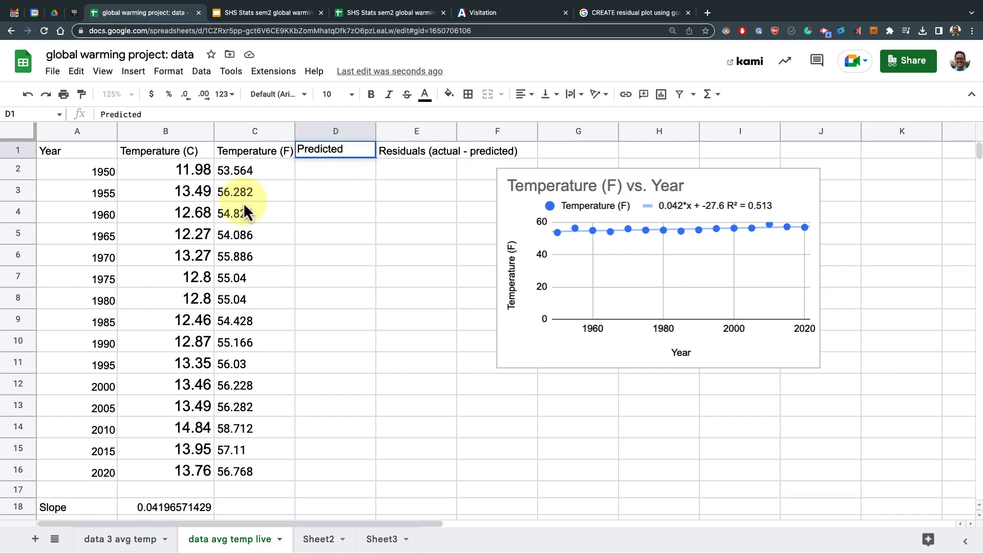
Set the sheet zoom to 100%
{"action": "key", "text": "Return"}
{"action": "key", "text": "Return"}
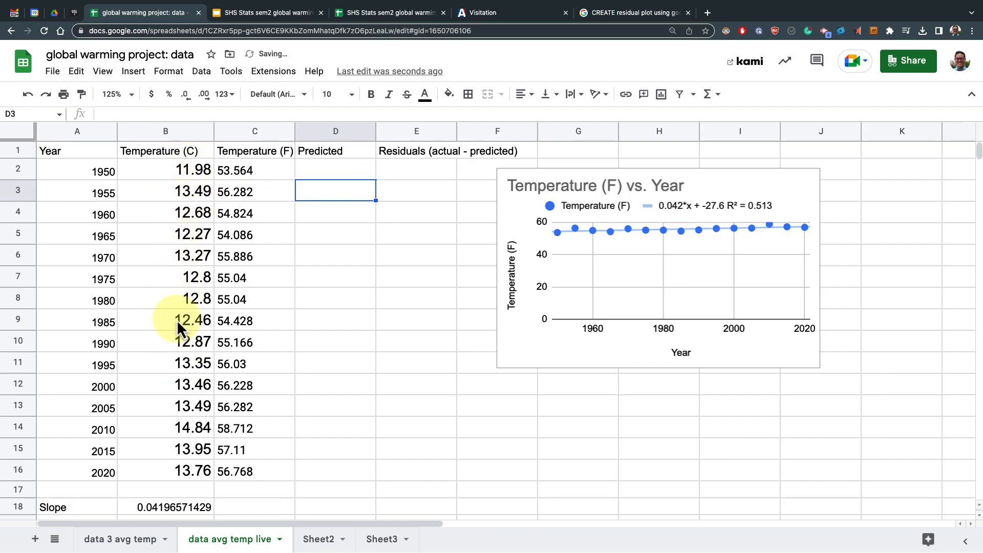
{"action": "left_click", "coordinate": [129, 95]}
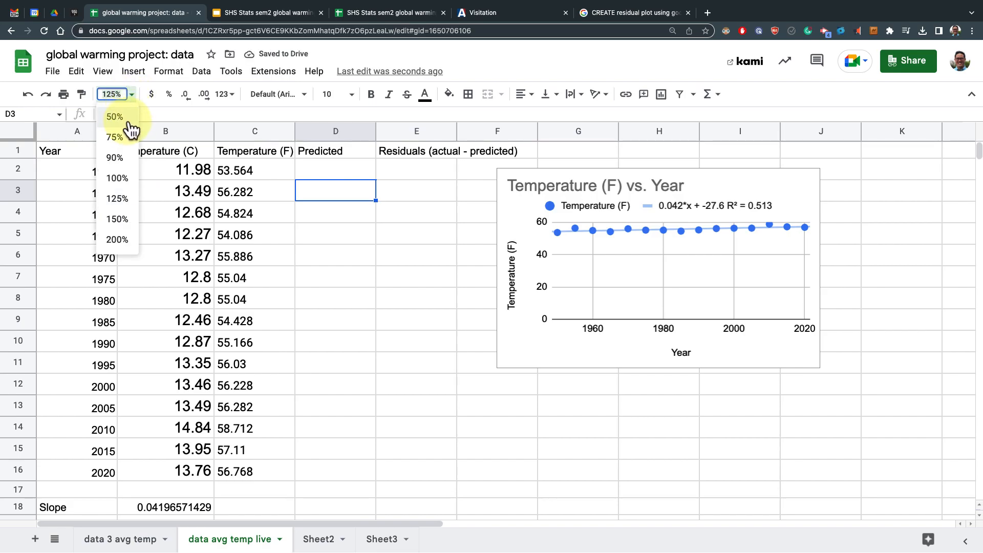
{"action": "left_click", "coordinate": [125, 178]}
Examine the Fahrenheit conversion formula and the slope and intercept cells below the data
{"action": "left_click", "coordinate": [270, 161]}
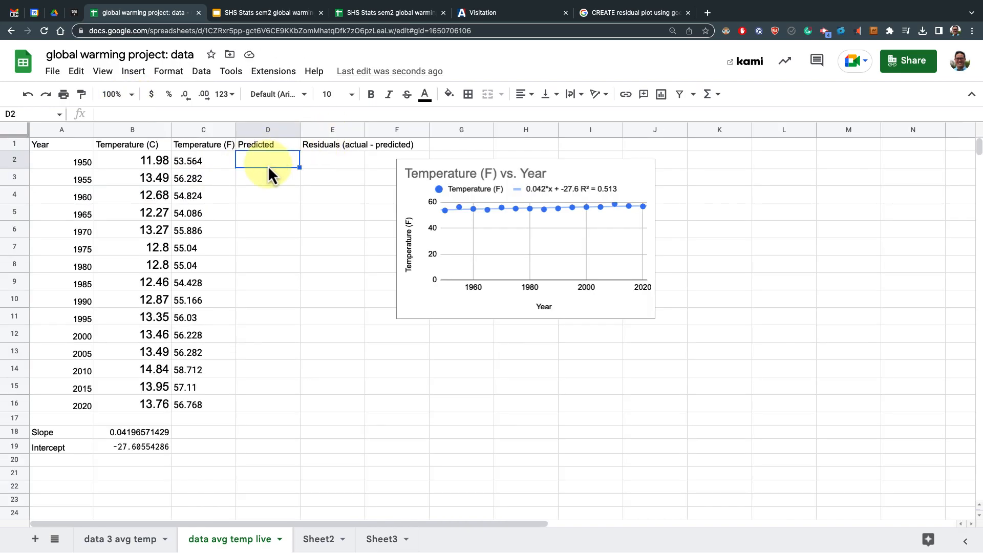
{"action": "left_click", "coordinate": [158, 161]}
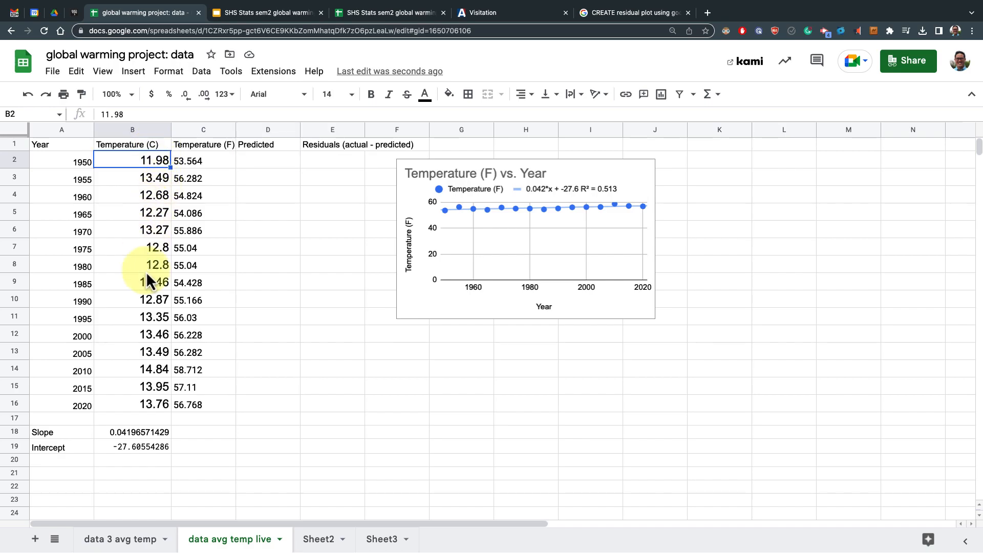
{"action": "left_click", "coordinate": [204, 160]}
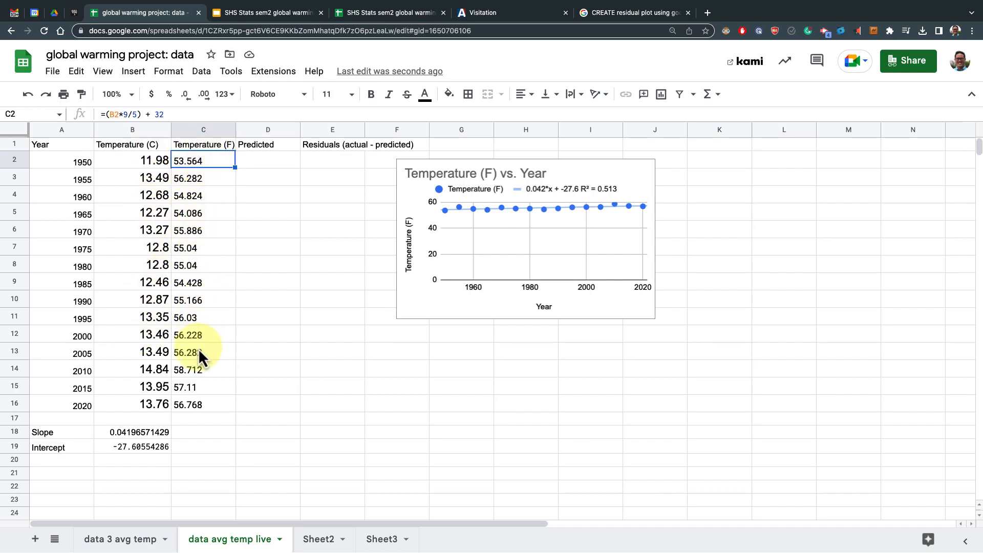
{"action": "left_click", "coordinate": [195, 388]}
{"action": "left_click", "coordinate": [196, 401]}
{"action": "left_click", "coordinate": [259, 160]}
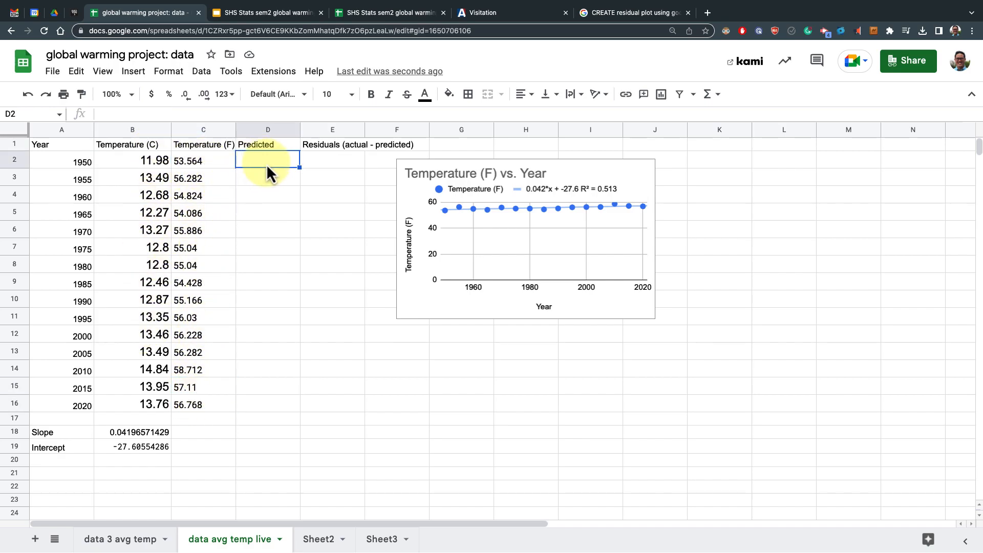
{"action": "left_click_drag", "start_coordinate": [64, 432], "coordinate": [100, 447]}
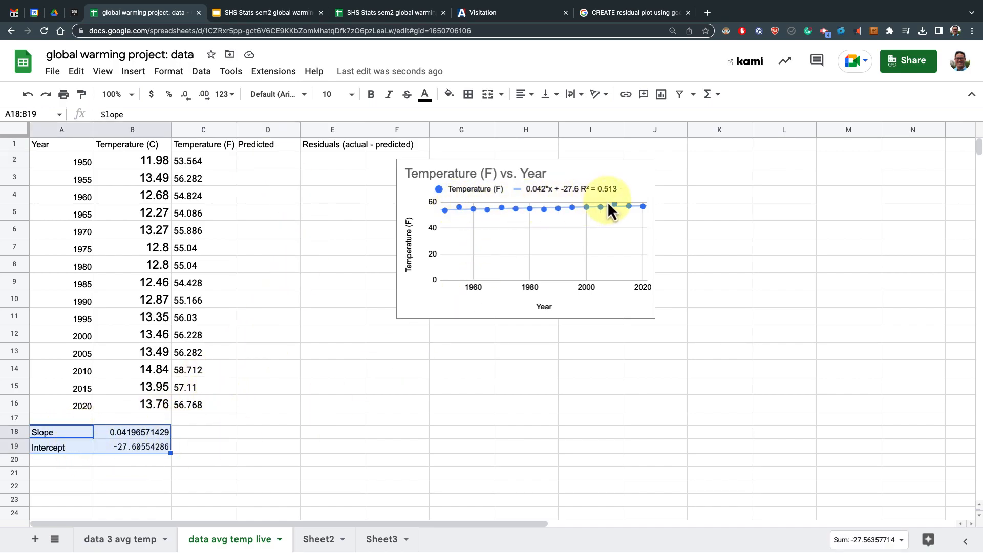
{"action": "left_click", "coordinate": [280, 161]}
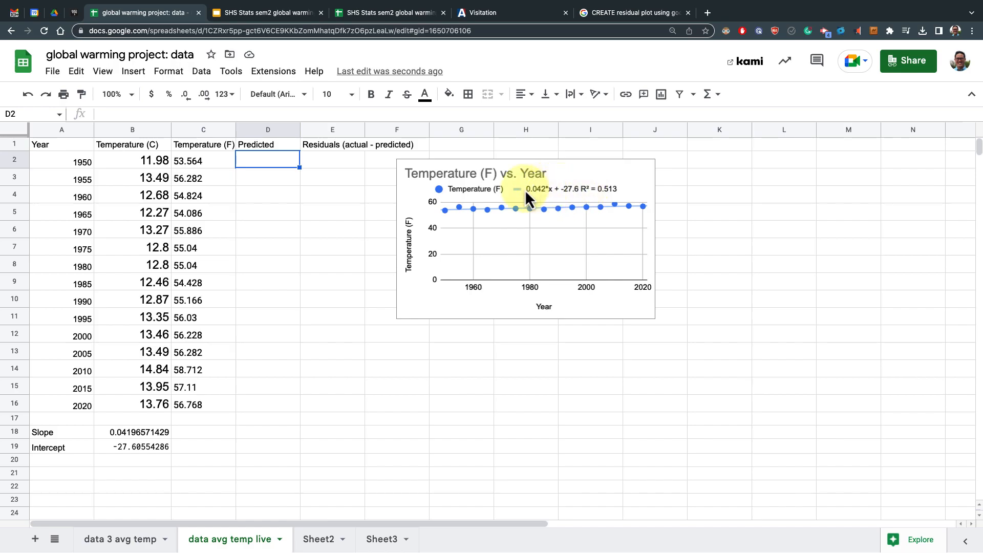
Rename the A1 header to Year (X)
{"action": "left_click", "coordinate": [73, 147]}
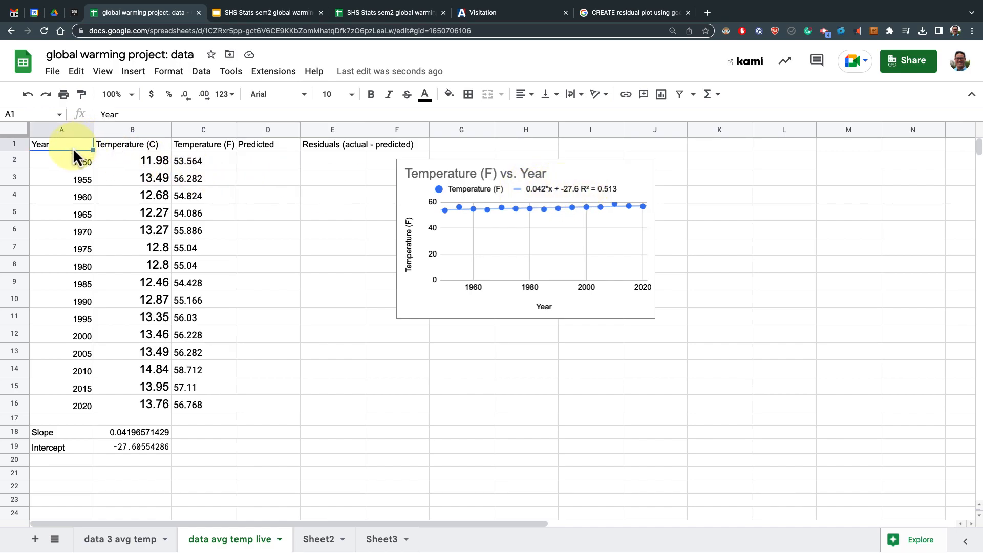
{"action": "double_click", "coordinate": [72, 146]}
{"action": "left_click", "coordinate": [73, 147]}
{"action": "type", "text": "(X)"}
{"action": "left_click", "coordinate": [179, 143]}
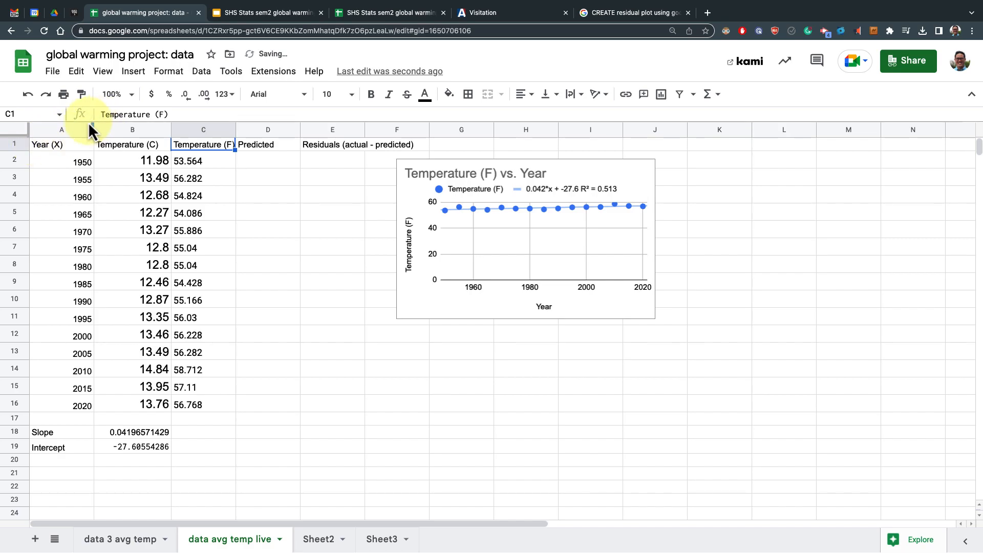
Rename the A1 header to x = Year
{"action": "left_click", "coordinate": [50, 141]}
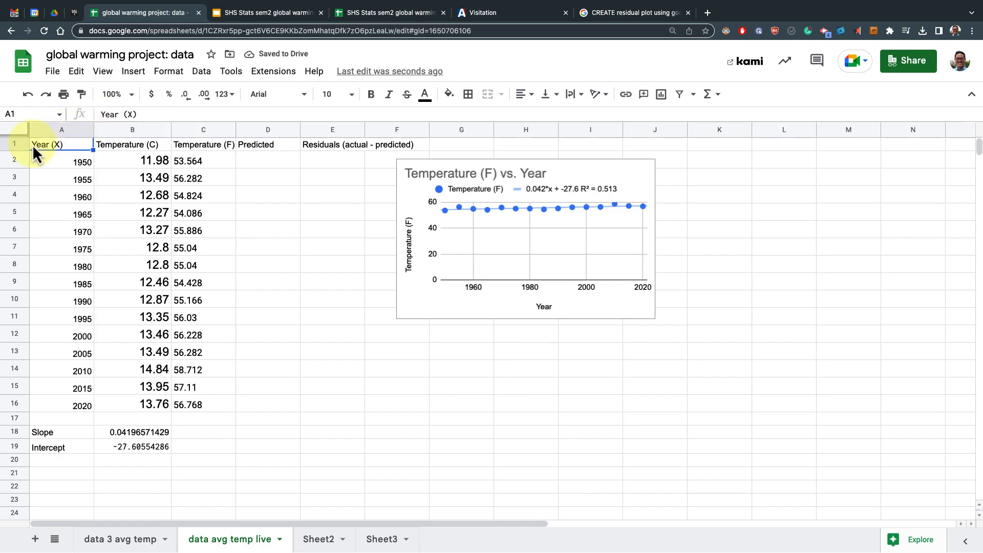
{"action": "left_click", "coordinate": [100, 113]}
{"action": "type", "text": "x ="}
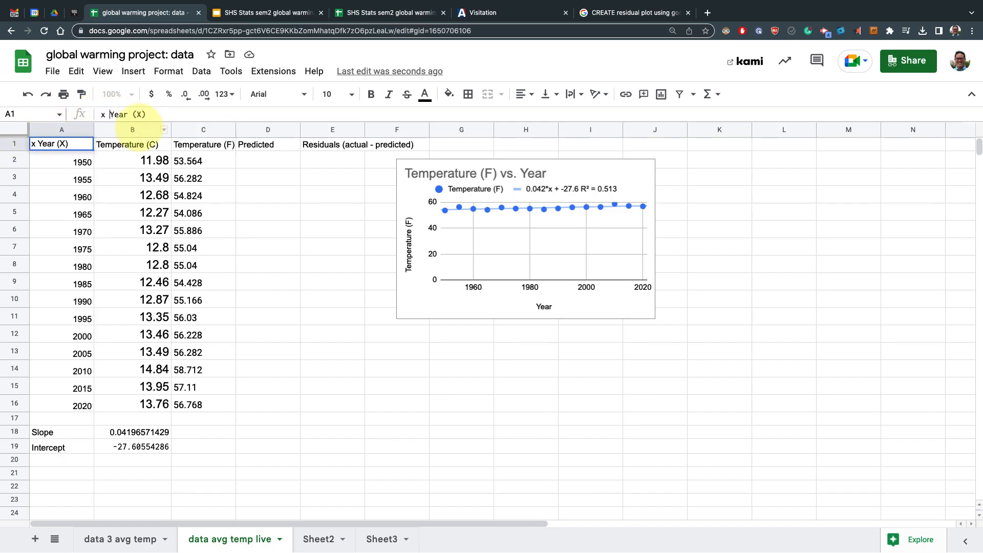
{"action": "left_click", "coordinate": [161, 114]}
{"action": "key", "text": "BackSpace"}
{"action": "key", "text": "BackSpace"}
{"action": "key", "text": "BackSpace"}
{"action": "key", "text": "BackSpace"}
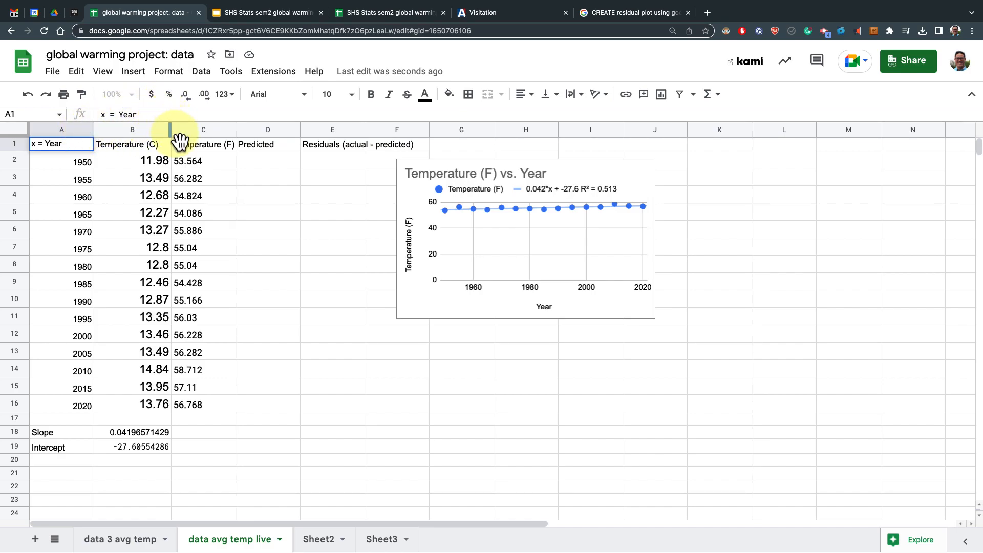
Rename the C1 header to y = Temperature (F)
{"action": "left_click", "coordinate": [175, 147]}
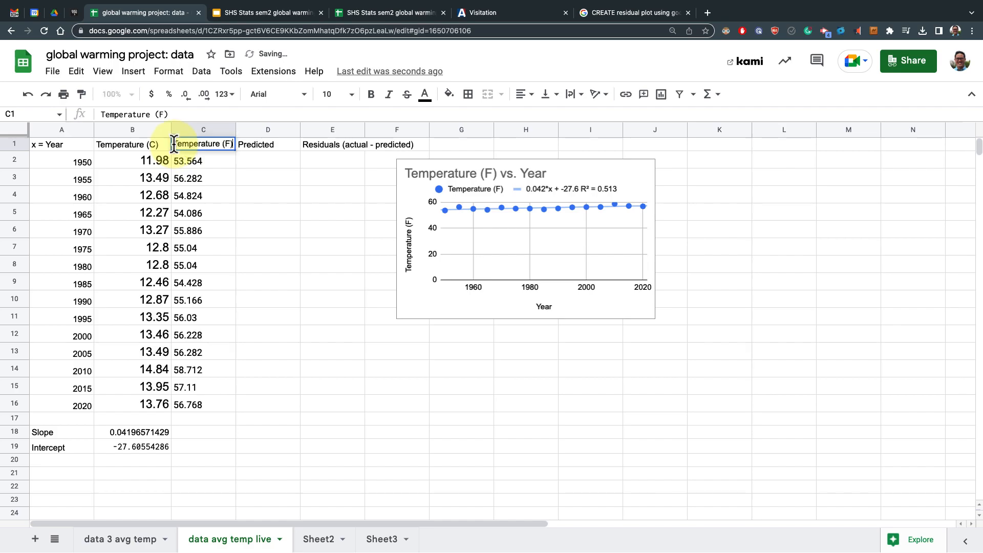
{"action": "double_click", "coordinate": [181, 144]}
{"action": "type", "text": "y="}
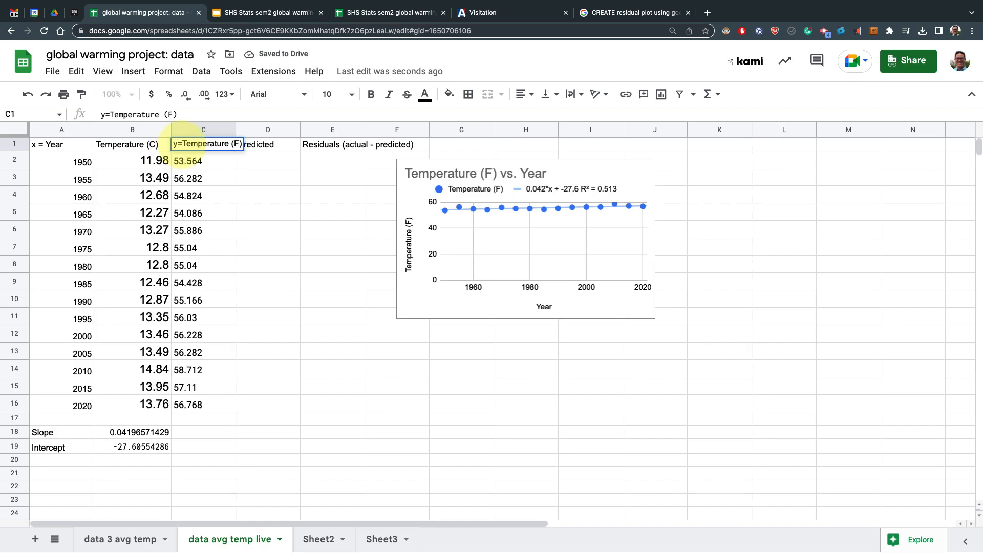
{"action": "key", "text": "Left"}
{"action": "key", "text": "Right"}
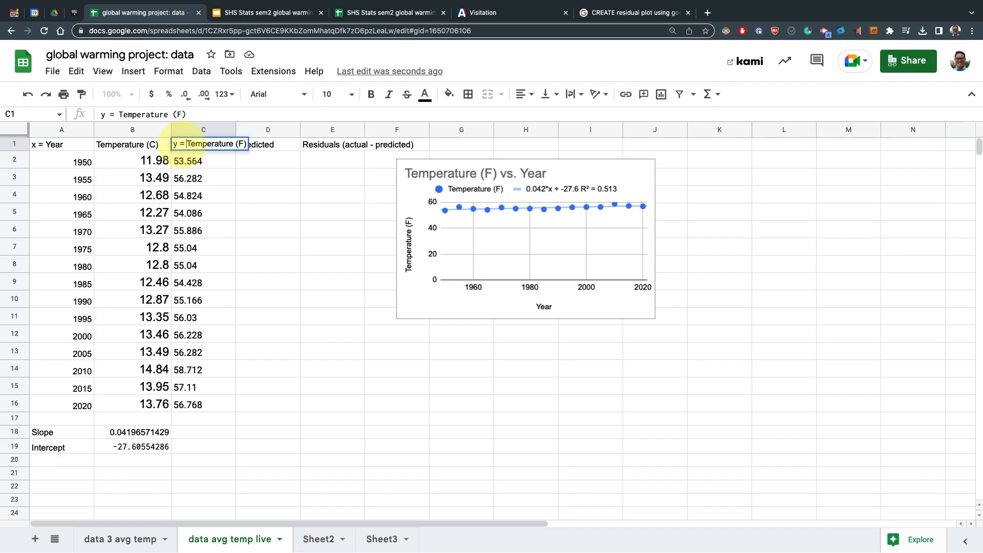
{"action": "left_click", "coordinate": [233, 196]}
Widen column C so its full header fits
{"action": "left_click_drag", "start_coordinate": [236, 130], "coordinate": [256, 130]}
{"action": "left_click", "coordinate": [275, 162]}
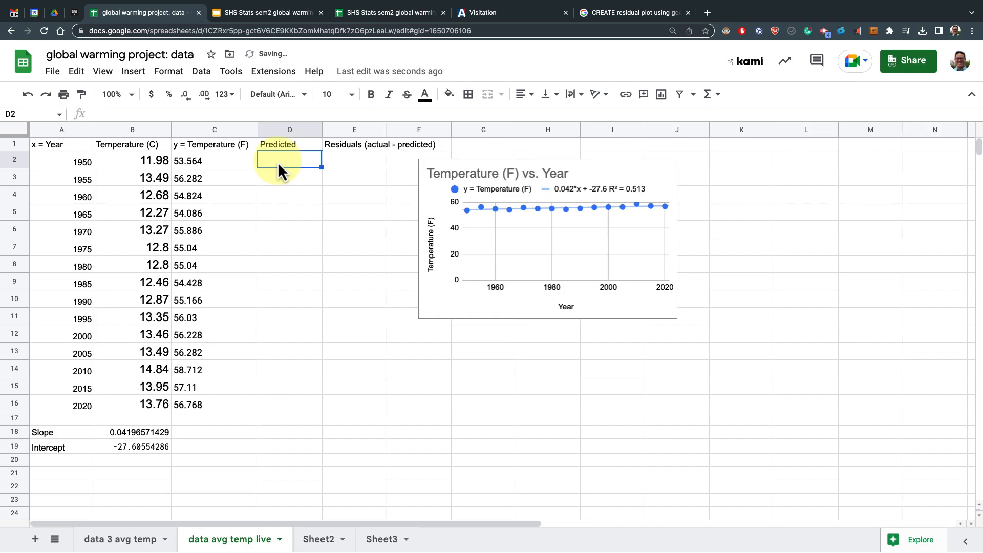
{"action": "left_click", "coordinate": [82, 162]}
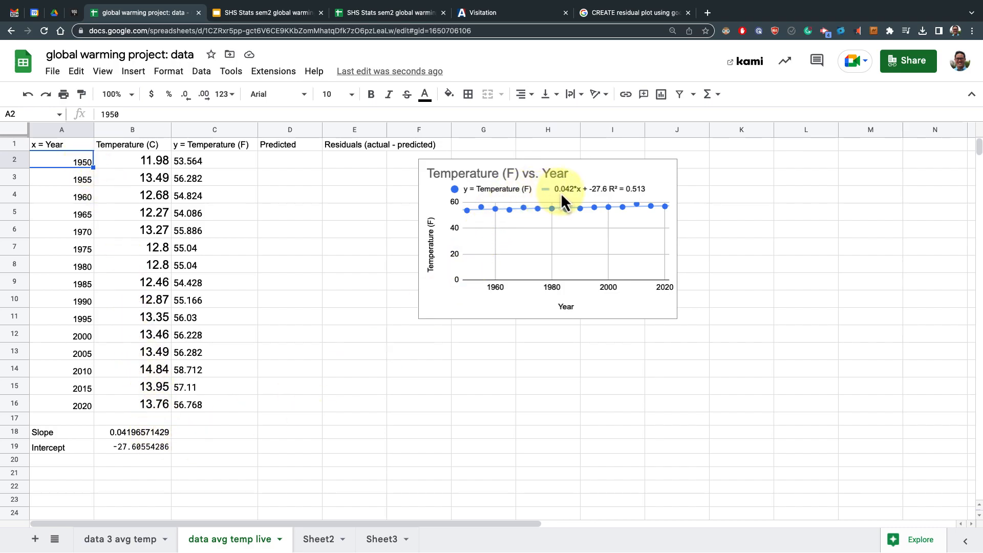
{"action": "left_click", "coordinate": [290, 162]}
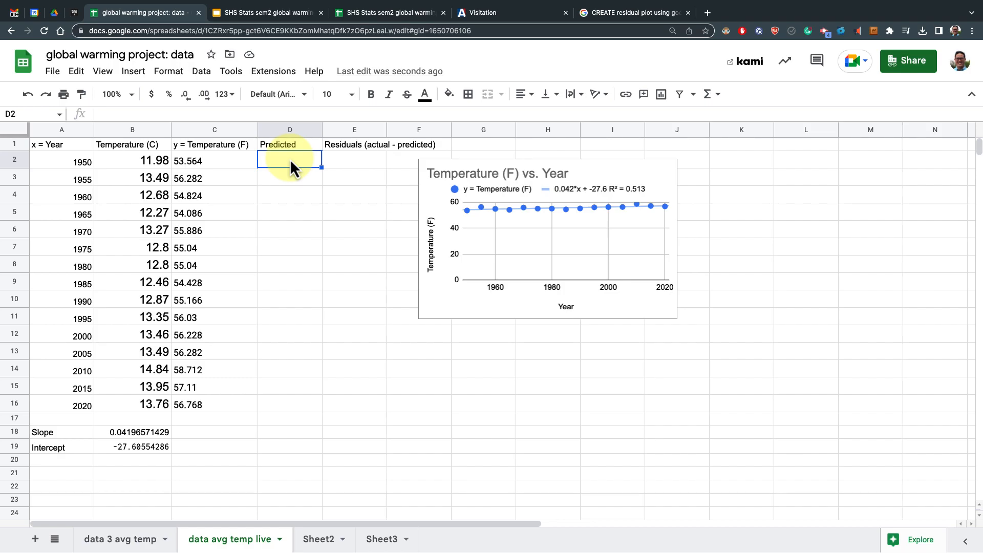
Enter =$B$19+$B$18*A2 in D2 and accept the suggested autofill down the Predicted column
{"action": "type", "text": "="}
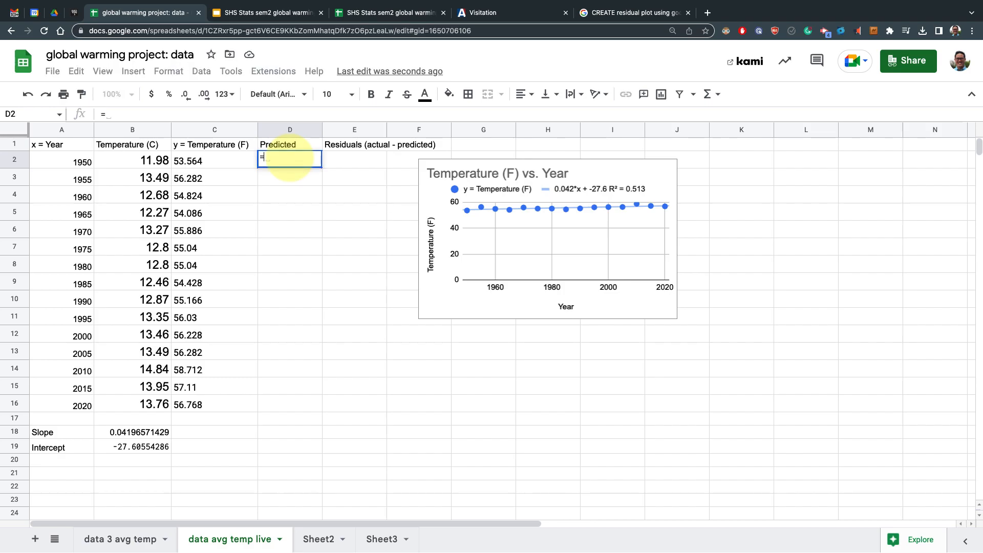
{"action": "type", "text": "$"}
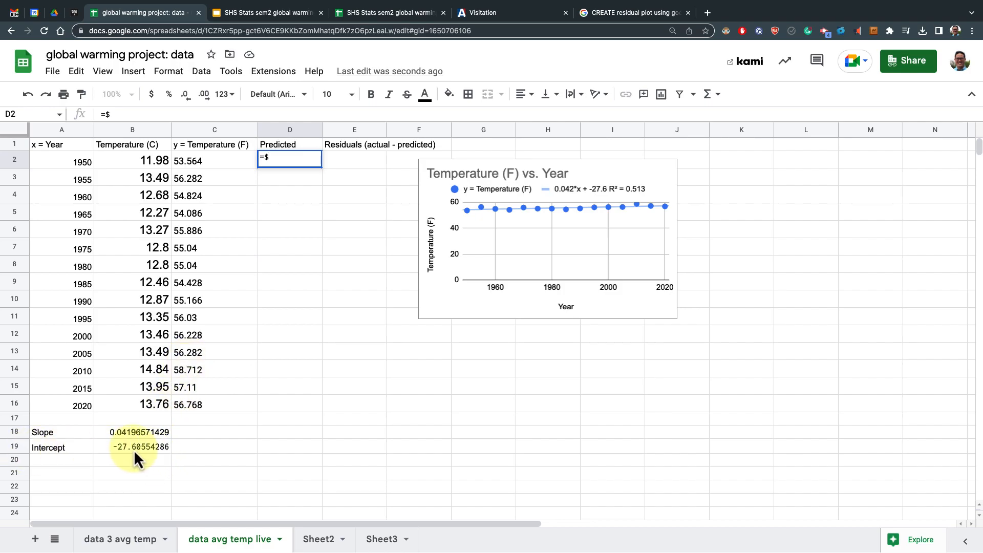
{"action": "type", "text": "B$19"}
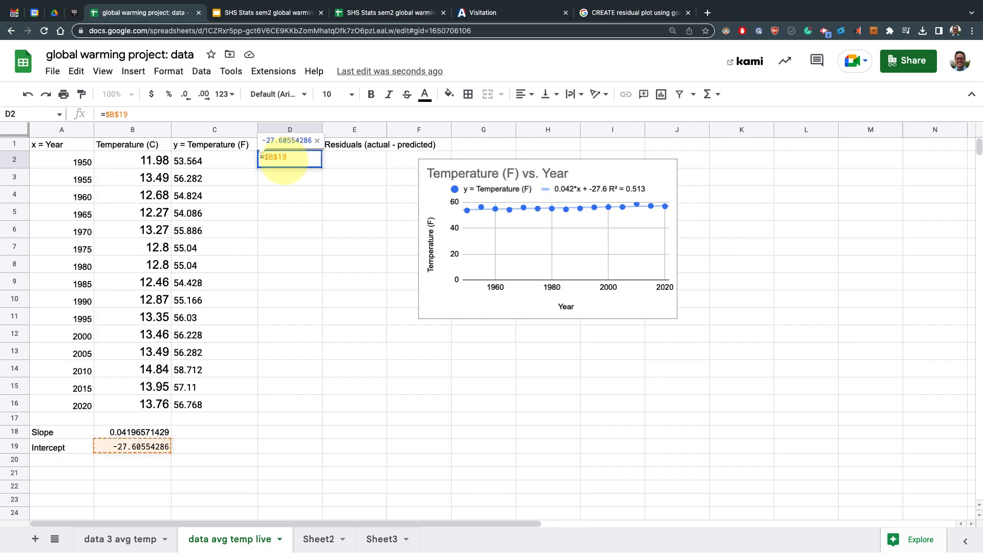
{"action": "type", "text": "+"}
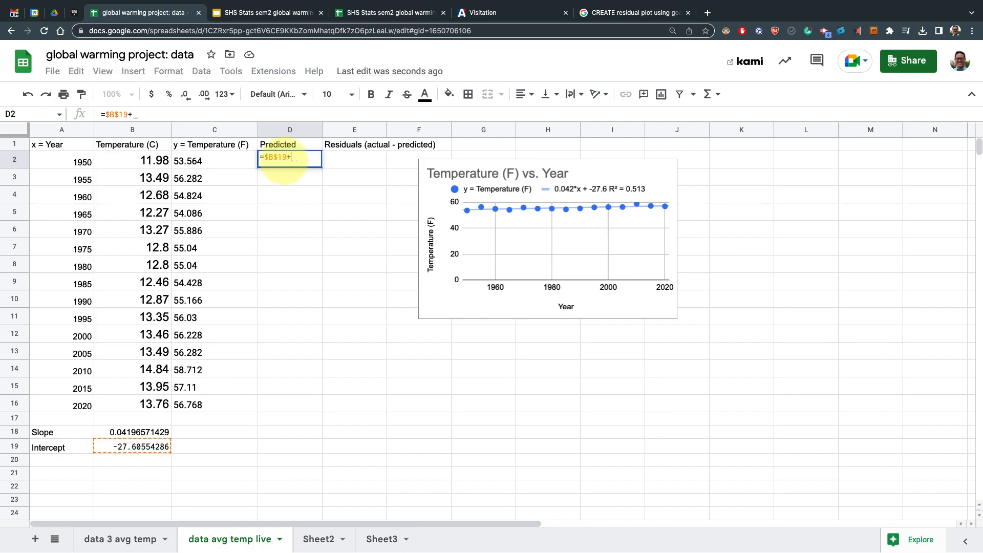
{"action": "type", "text": "$"}
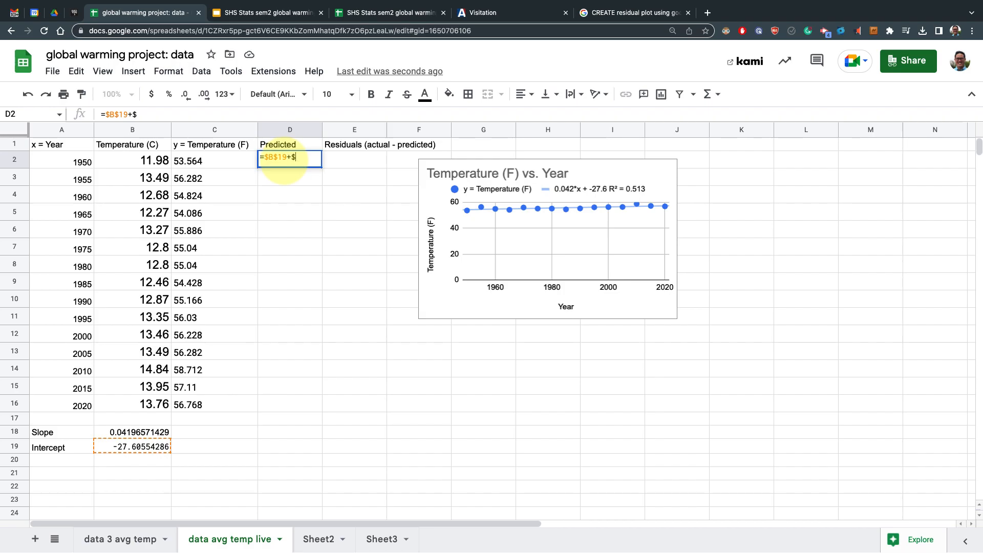
{"action": "type", "text": "B"}
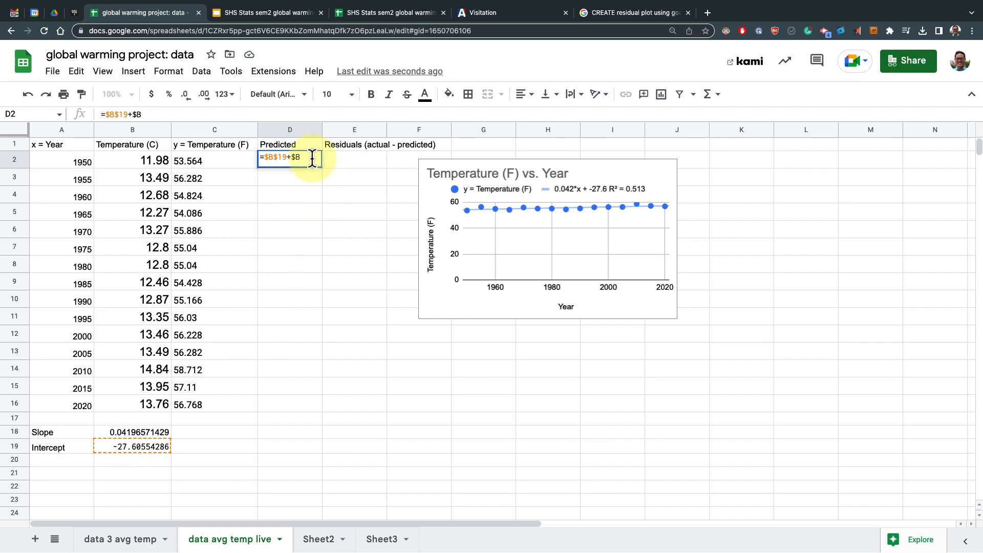
{"action": "type", "text": "$18"}
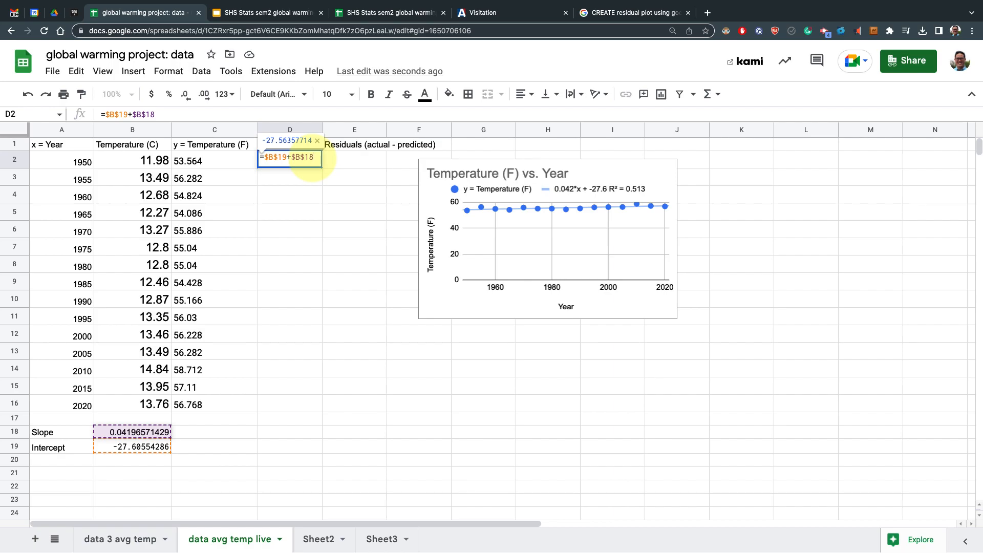
{"action": "type", "text": "*"}
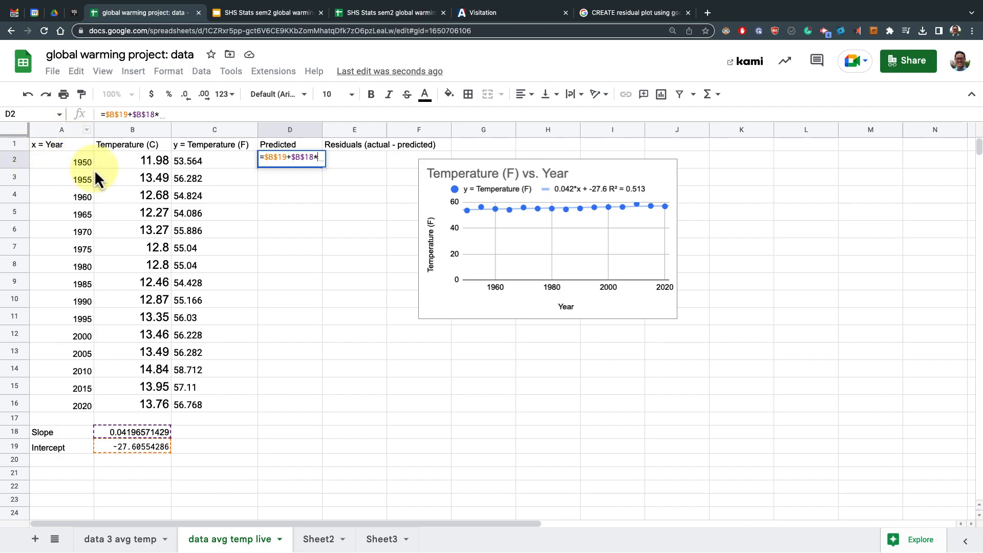
{"action": "type", "text": "A"}
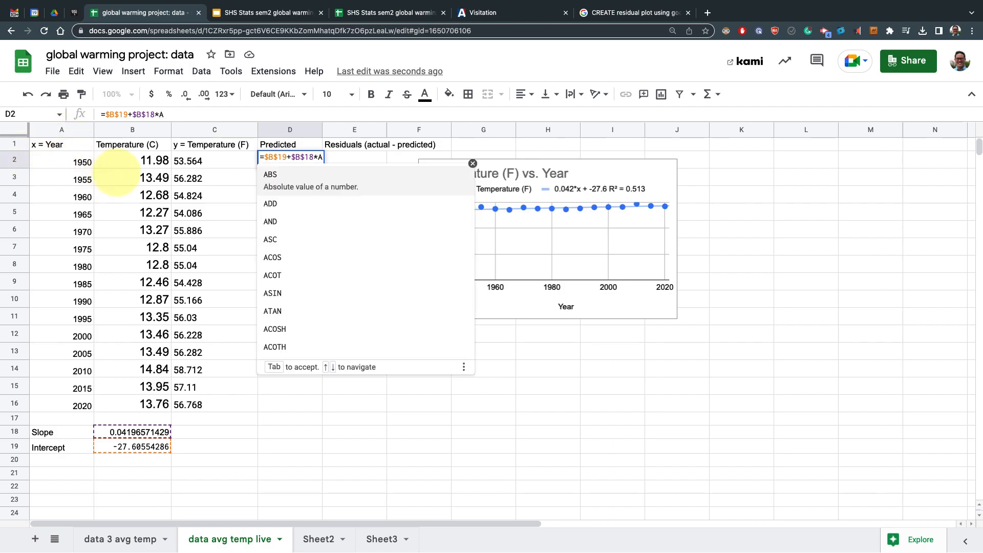
{"action": "type", "text": "2"}
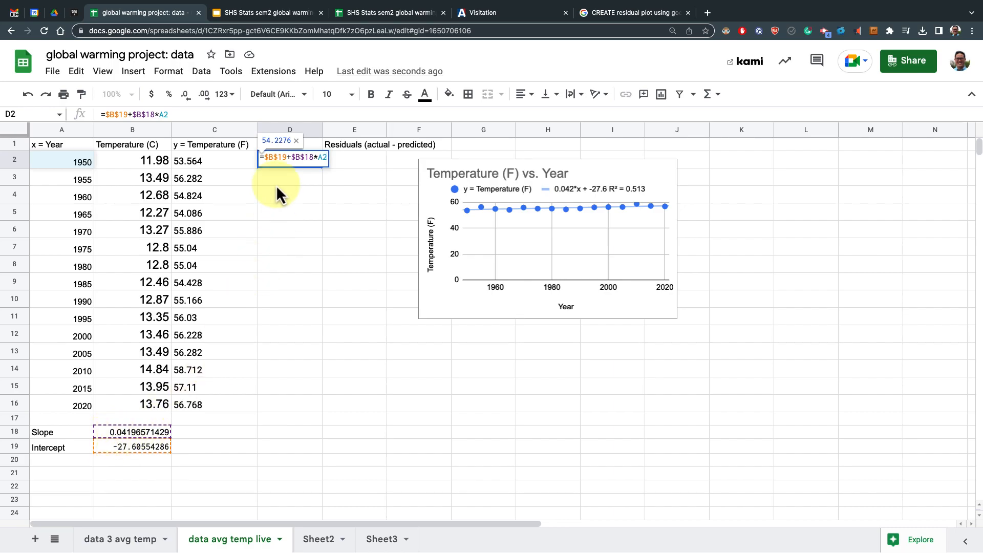
{"action": "key", "text": "Return"}
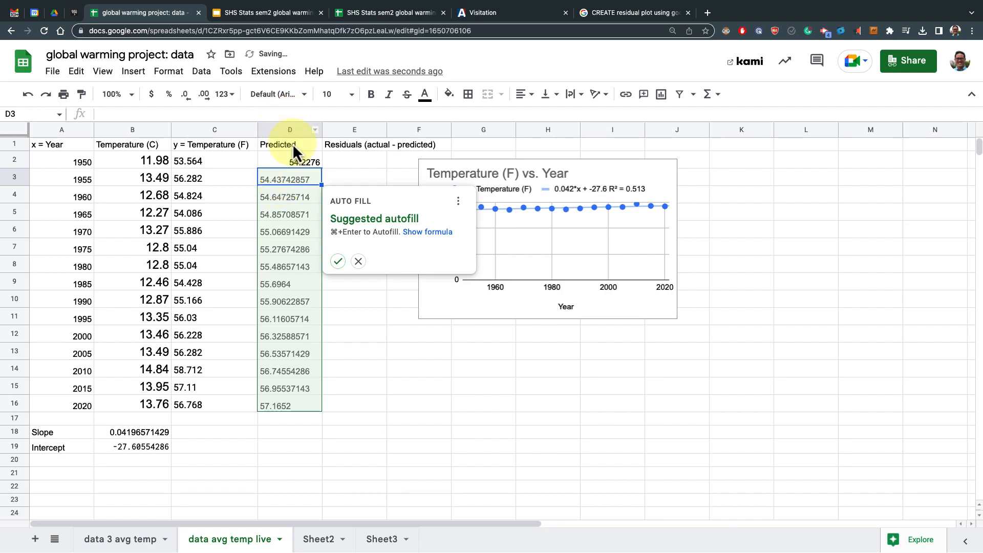
{"action": "left_click", "coordinate": [337, 261]}
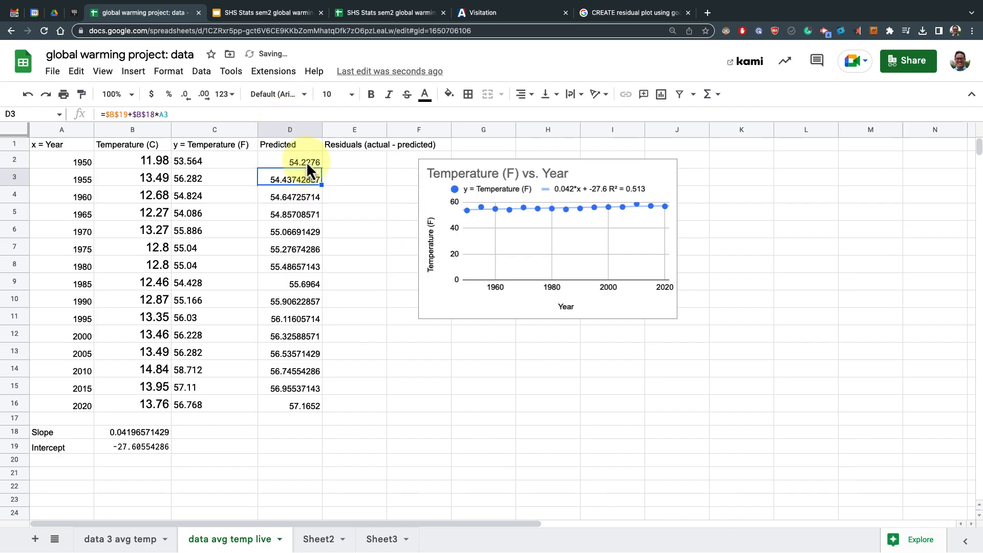
Inspect the Predicted and Fahrenheit formulas by stepping through the cells
{"action": "left_click", "coordinate": [306, 161]}
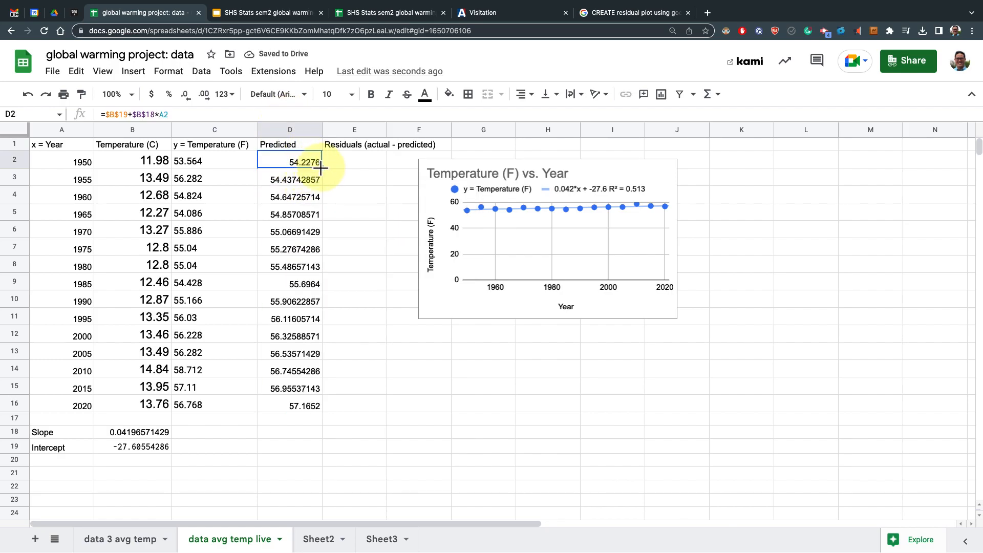
{"action": "left_click", "coordinate": [231, 162]}
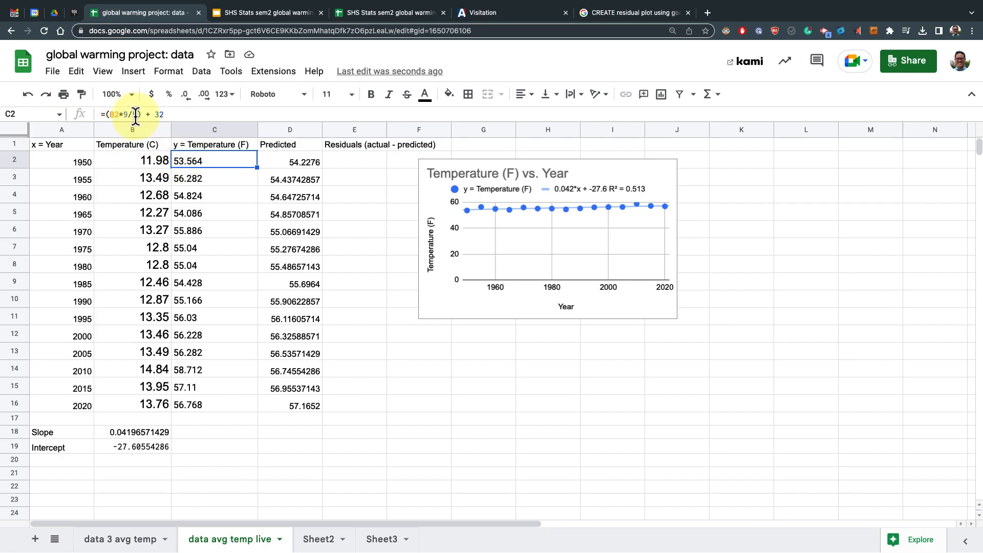
{"action": "left_click", "coordinate": [210, 178]}
{"action": "left_click", "coordinate": [219, 163]}
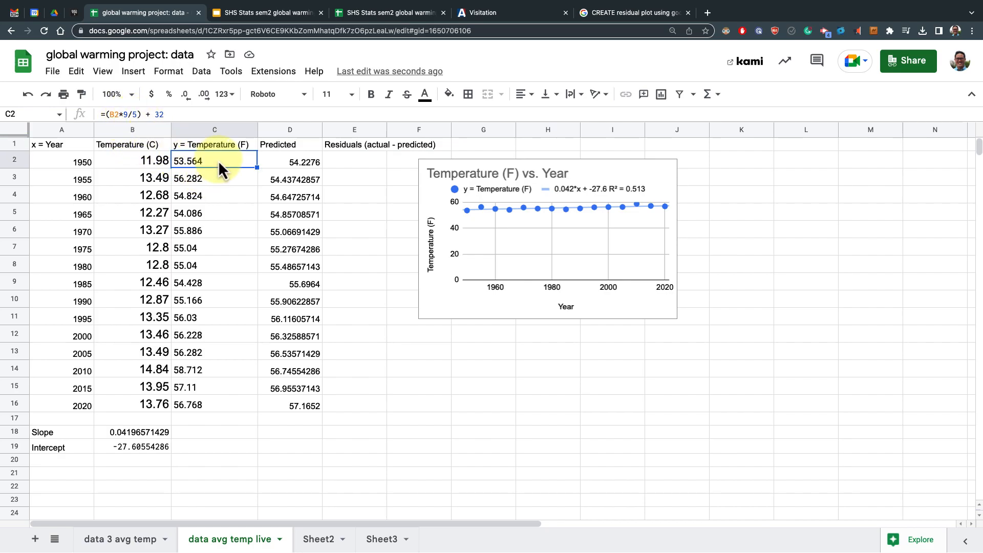
{"action": "key", "text": "Down"}
{"action": "key", "text": "Down"}
{"action": "key", "text": "Down"}
{"action": "key", "text": "Down"}
{"action": "key", "text": "Down"}
{"action": "key", "text": "Down"}
{"action": "key", "text": "Down"}
{"action": "key", "text": "Down"}
{"action": "key", "text": "Down"}
{"action": "key", "text": "Down"}
{"action": "key", "text": "Down"}
{"action": "key", "text": "Down"}
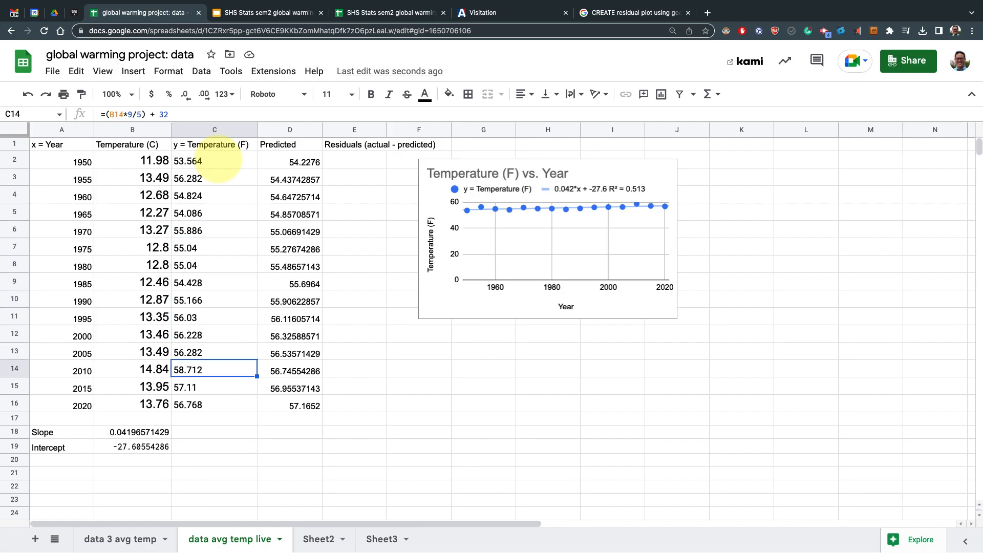
Step through the Predicted column's formulas from D2 down to D16
{"action": "key", "text": "Down"}
{"action": "key", "text": "Down"}
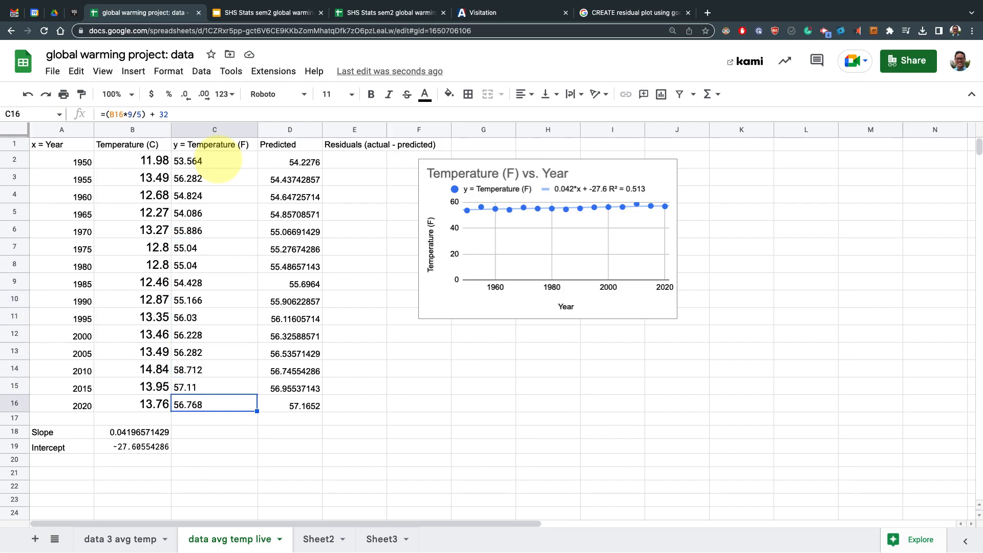
{"action": "left_click", "coordinate": [293, 163]}
{"action": "key", "text": "Down"}
{"action": "key", "text": "Down"}
{"action": "key", "text": "Down"}
{"action": "key", "text": "Down"}
{"action": "key", "text": "Down"}
{"action": "key", "text": "Down"}
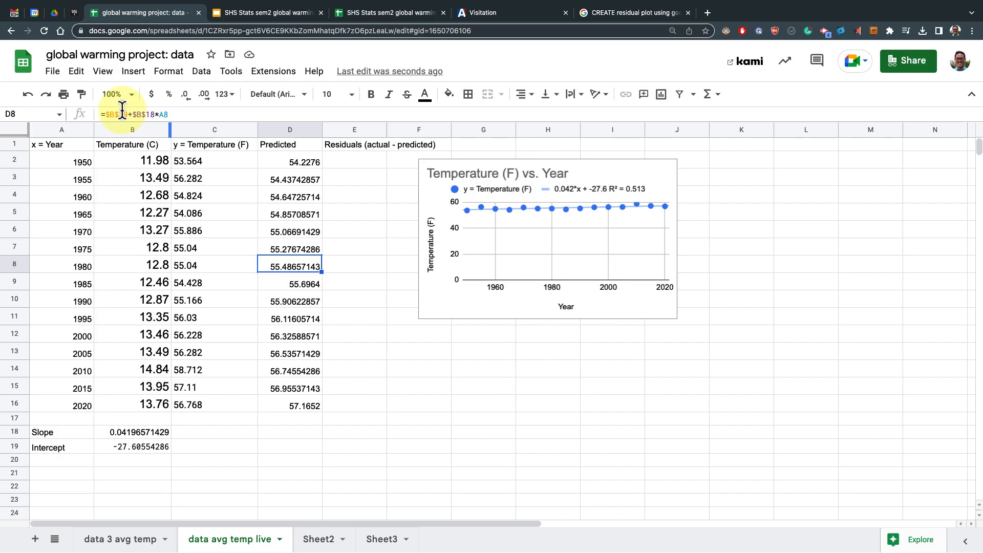
{"action": "key", "text": "Down"}
{"action": "key", "text": "Down"}
{"action": "key", "text": "Down"}
{"action": "key", "text": "Down"}
{"action": "key", "text": "Down"}
{"action": "key", "text": "Down"}
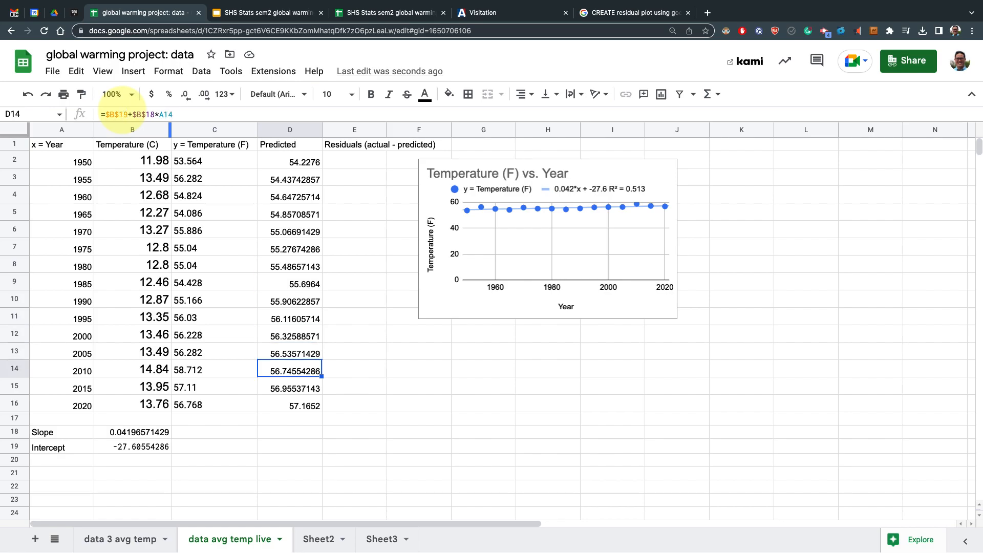
{"action": "key", "text": "Down"}
{"action": "key", "text": "Down"}
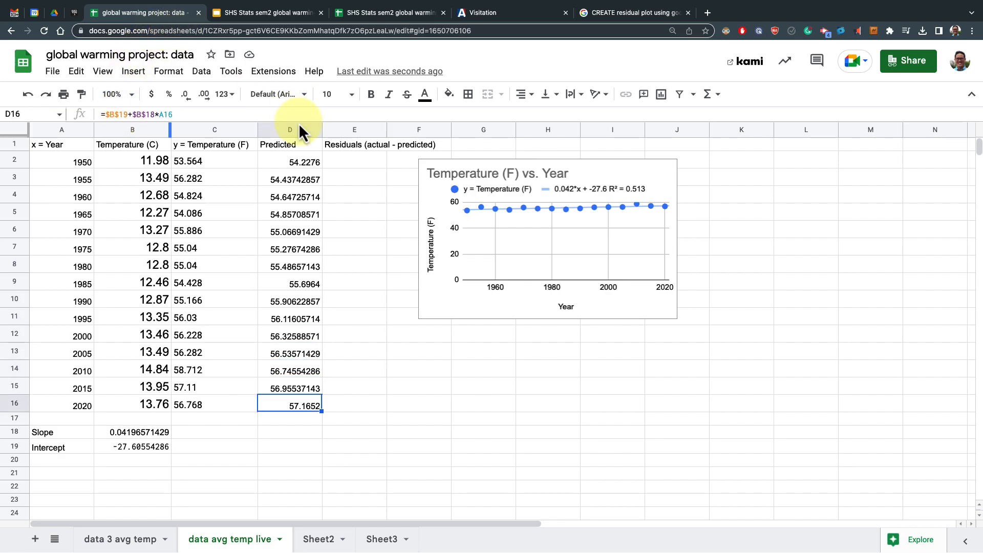
Enter =c2-d2 in E2 and accept the suggested autofill down the Residuals column
{"action": "left_click", "coordinate": [345, 161]}
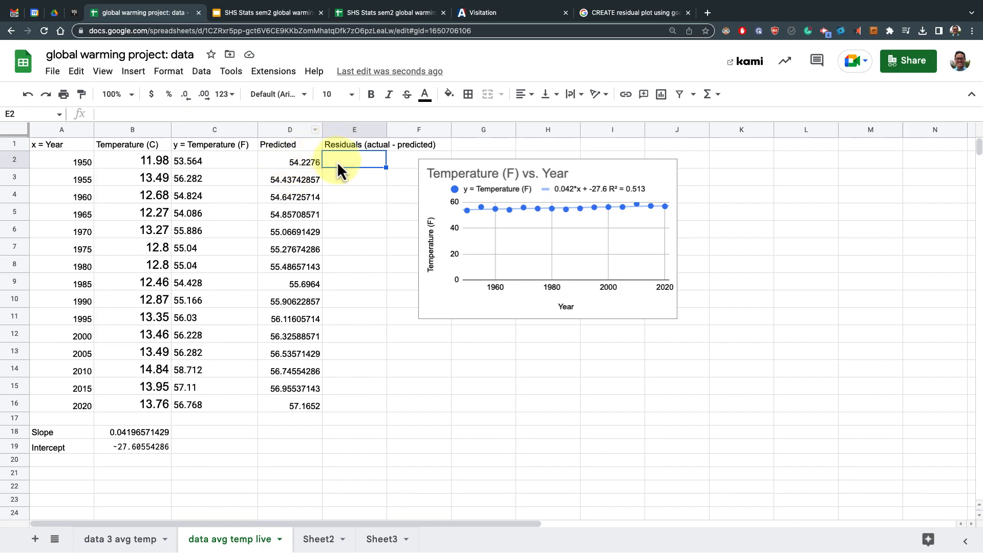
{"action": "type", "text": "="}
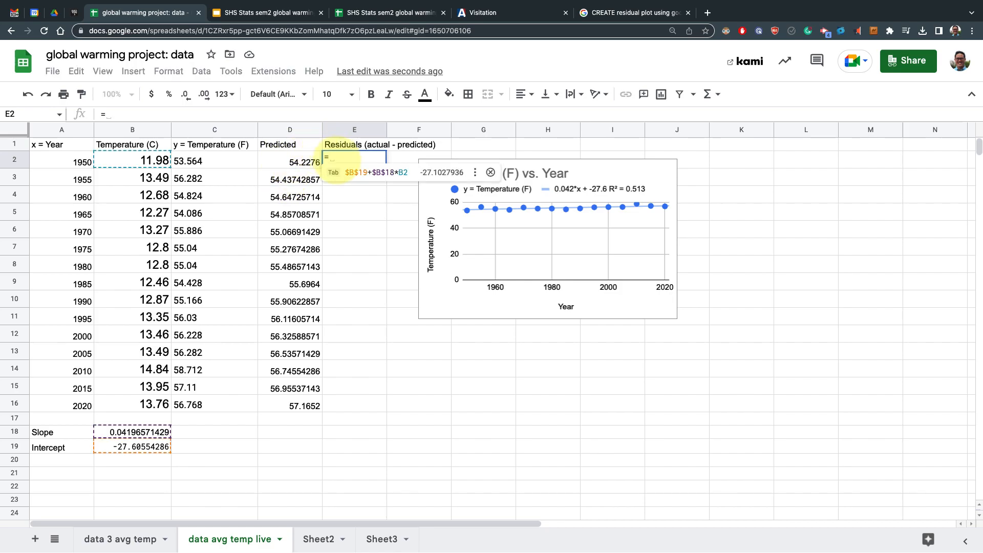
{"action": "type", "text": "c2-d2"}
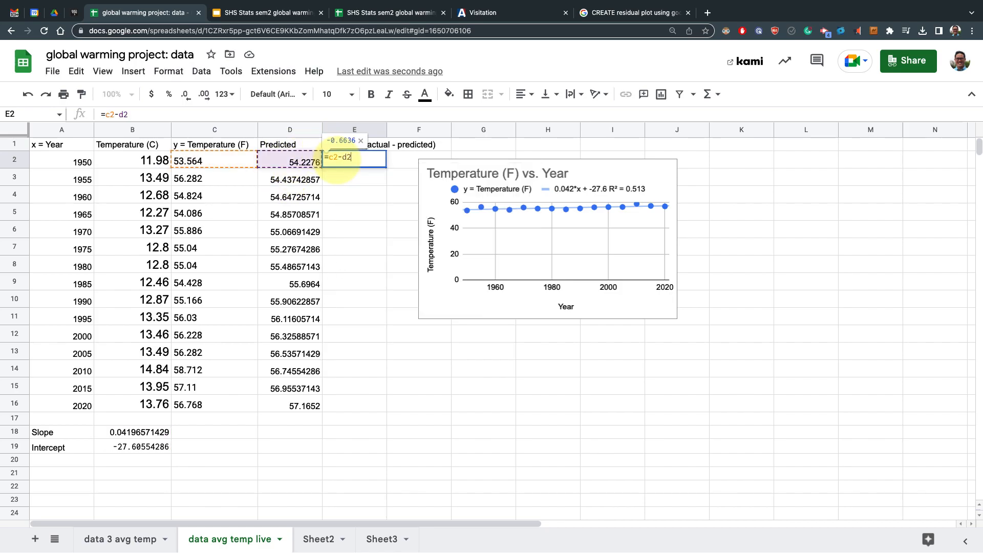
{"action": "key", "text": "Return"}
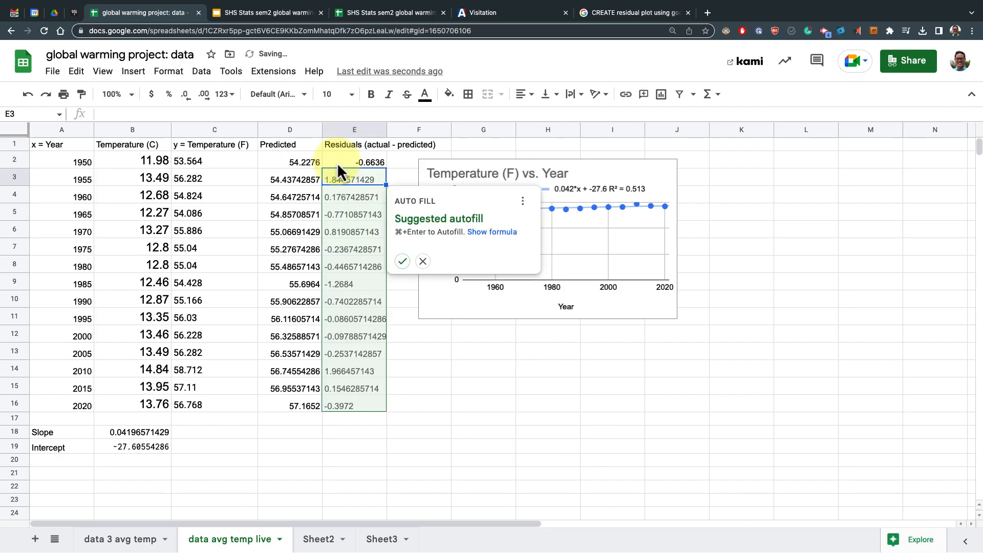
{"action": "left_click", "coordinate": [403, 262]}
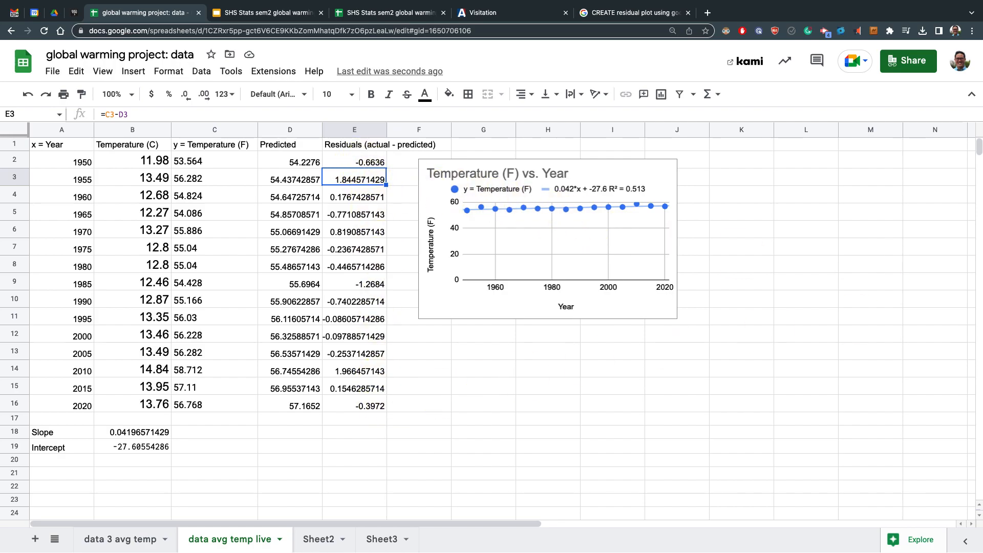
Move the temperature chart aside and insert a new chart from the Year range A1:A16 and Residuals range E1:E16
{"action": "left_click_drag", "start_coordinate": [477, 174], "coordinate": [588, 165]}
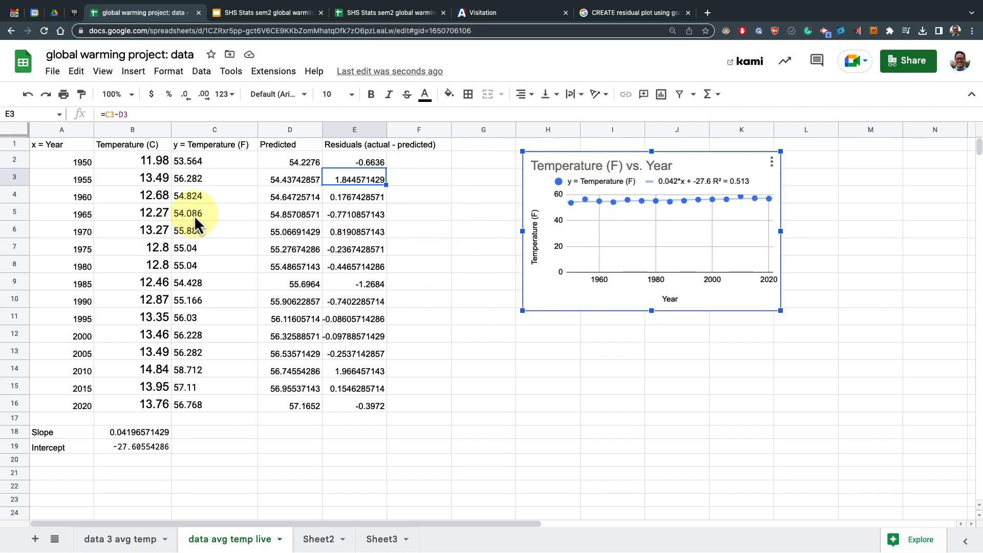
{"action": "left_click", "coordinate": [75, 148]}
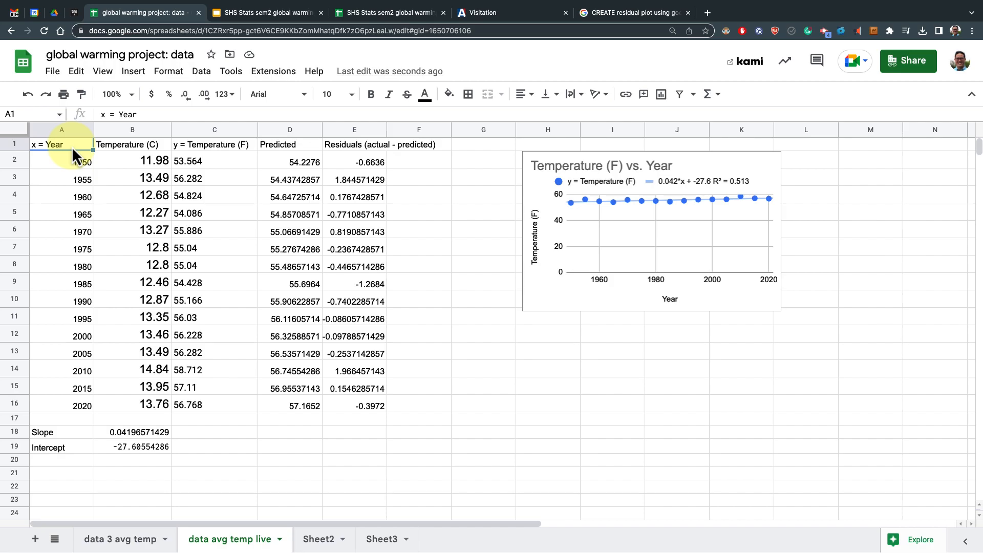
{"action": "left_click", "coordinate": [86, 407], "text": "shift"}
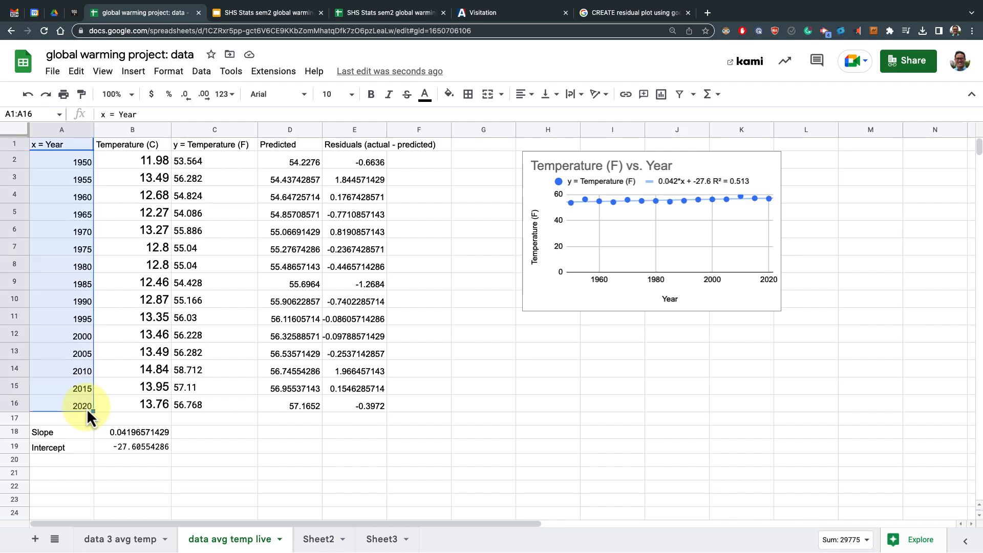
{"action": "left_click", "coordinate": [359, 147]}
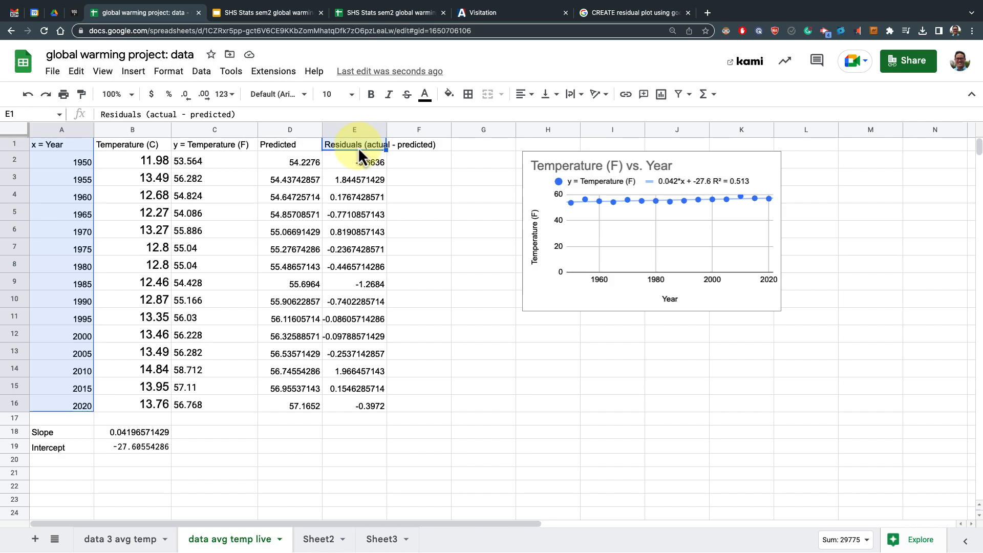
{"action": "left_click", "coordinate": [370, 406], "text": "shift"}
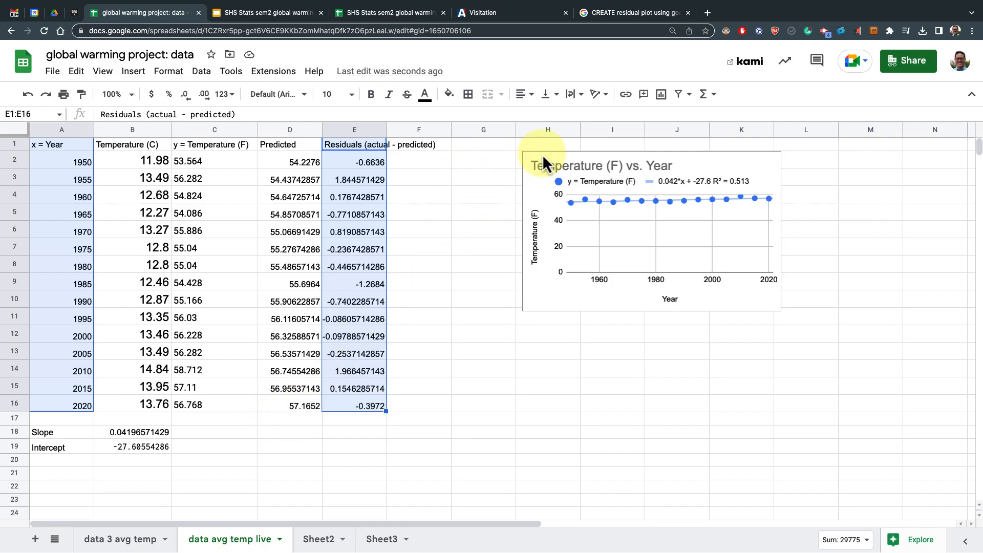
{"action": "left_click", "coordinate": [663, 98]}
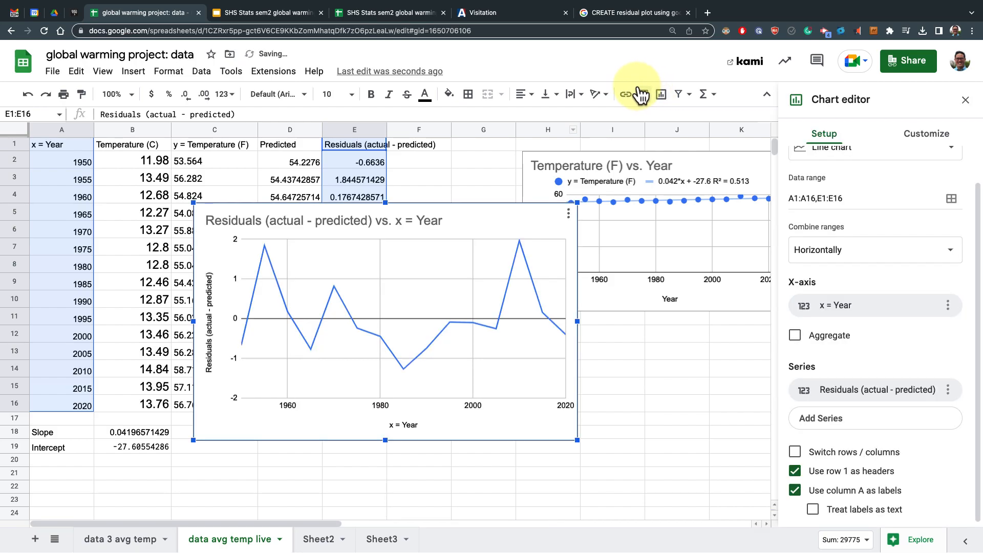
Change the residuals chart's type to a scatter chart
{"action": "scroll", "coordinate": [862, 189], "scroll_direction": "up", "scroll_amount": 1}
{"action": "left_click", "coordinate": [862, 188]}
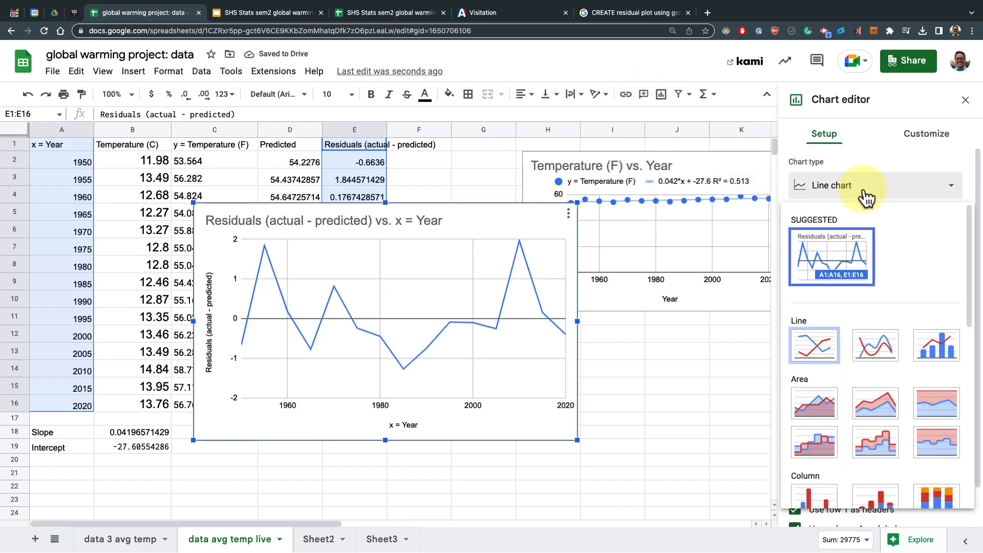
{"action": "scroll", "coordinate": [932, 358], "scroll_direction": "down", "scroll_amount": 10}
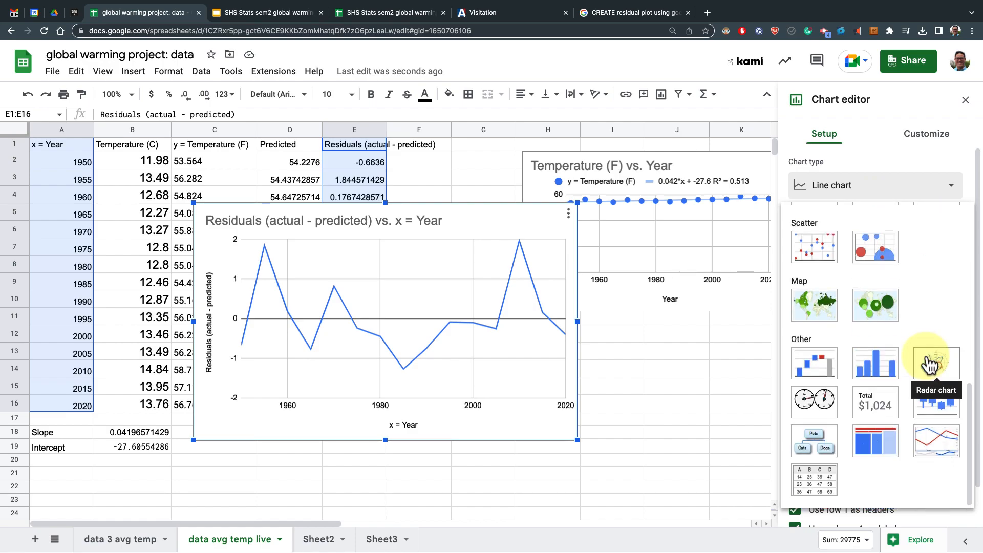
{"action": "scroll", "coordinate": [923, 295], "scroll_direction": "up", "scroll_amount": 3}
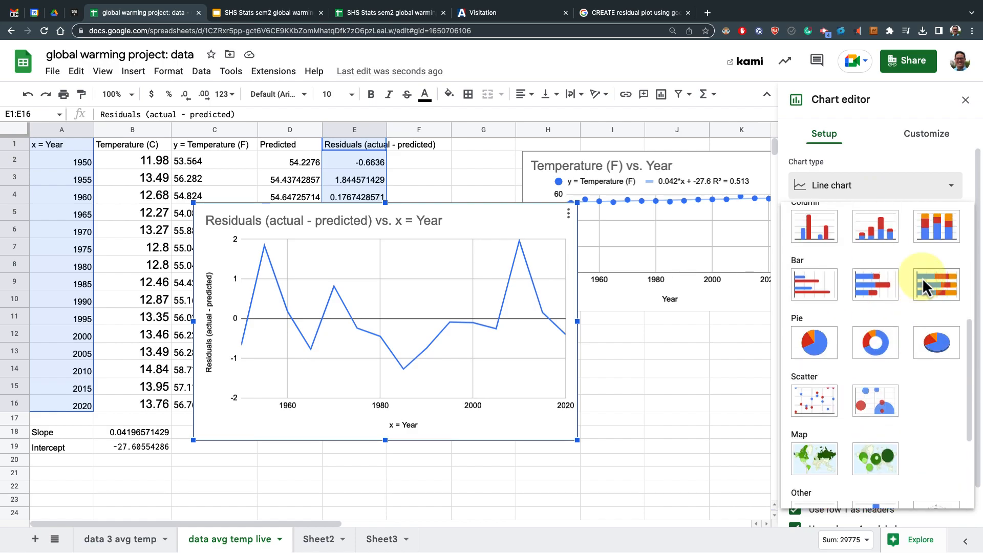
{"action": "left_click", "coordinate": [915, 185]}
{"action": "left_click", "coordinate": [916, 188]}
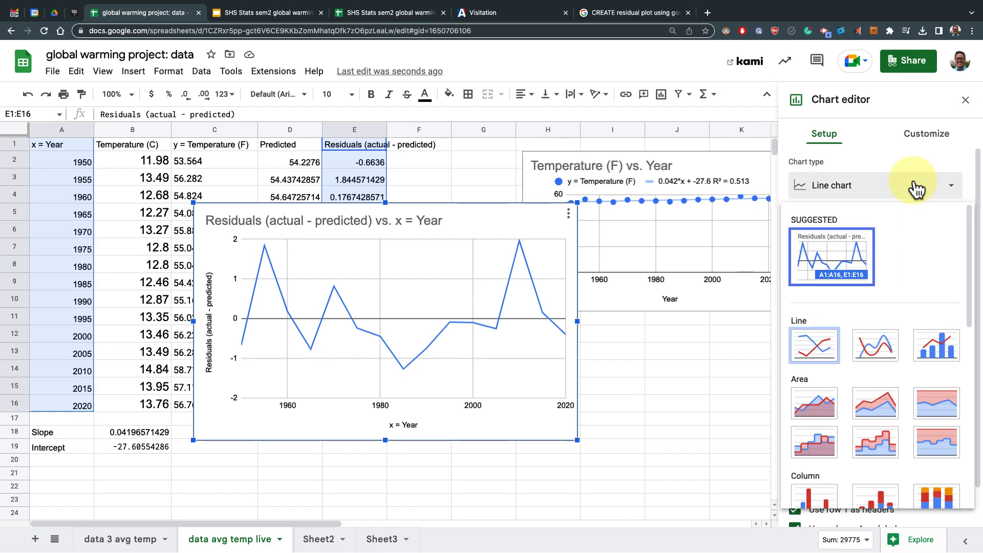
{"action": "scroll", "coordinate": [931, 260], "scroll_direction": "down", "scroll_amount": 8}
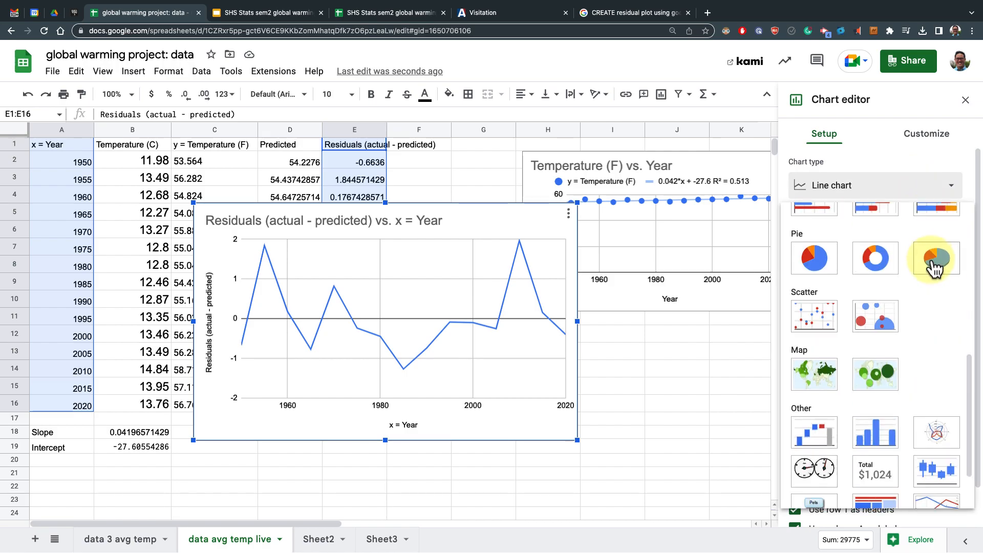
{"action": "left_click", "coordinate": [816, 316]}
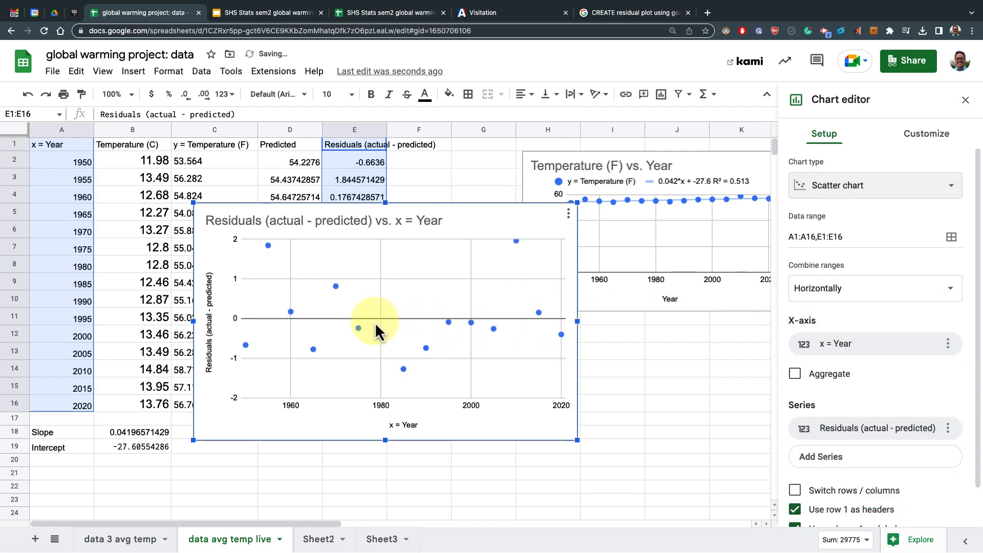
Shrink the residuals chart and place it beneath the temperature chart
{"action": "left_click_drag", "start_coordinate": [576, 438], "coordinate": [522, 407]}
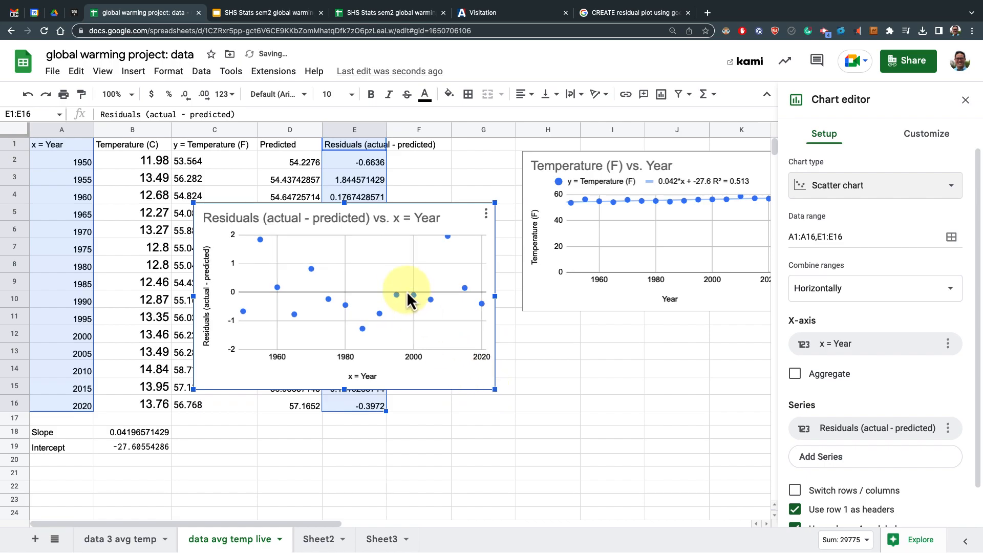
{"action": "left_click_drag", "start_coordinate": [468, 322], "coordinate": [639, 392]}
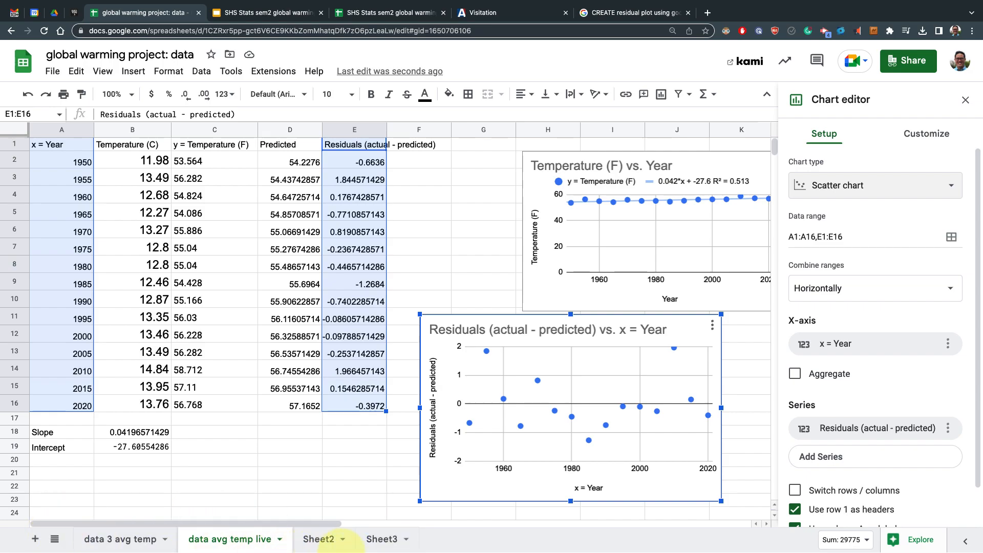
Switch to the SHS Stats sem2 global warming presentation and open slide 6 on CO2 emissions
{"action": "left_click", "coordinate": [284, 21]}
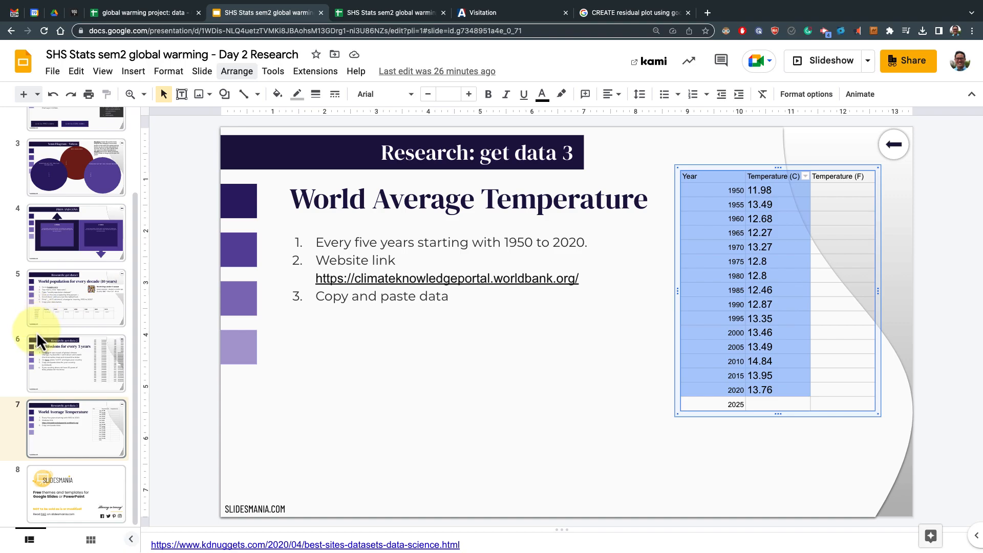
{"action": "left_click", "coordinate": [50, 350]}
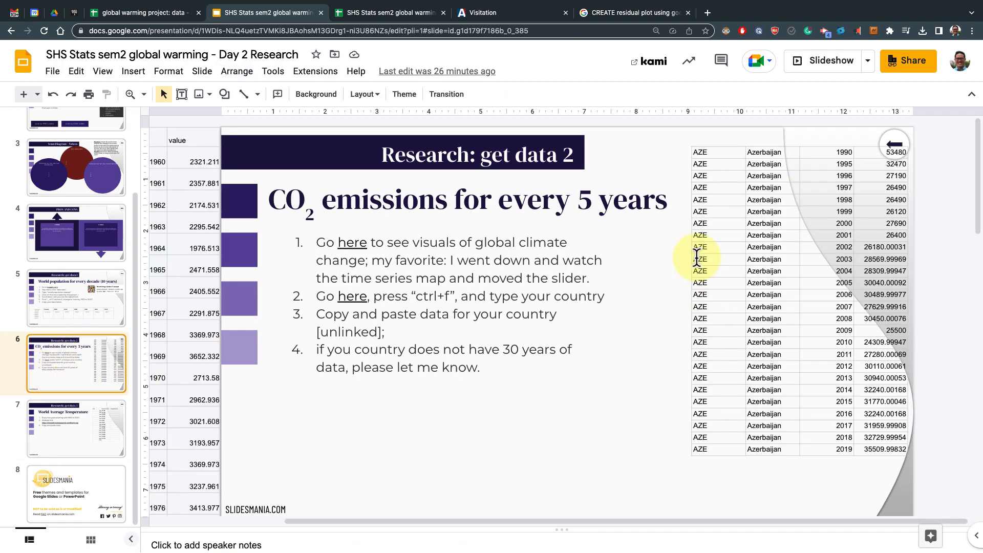